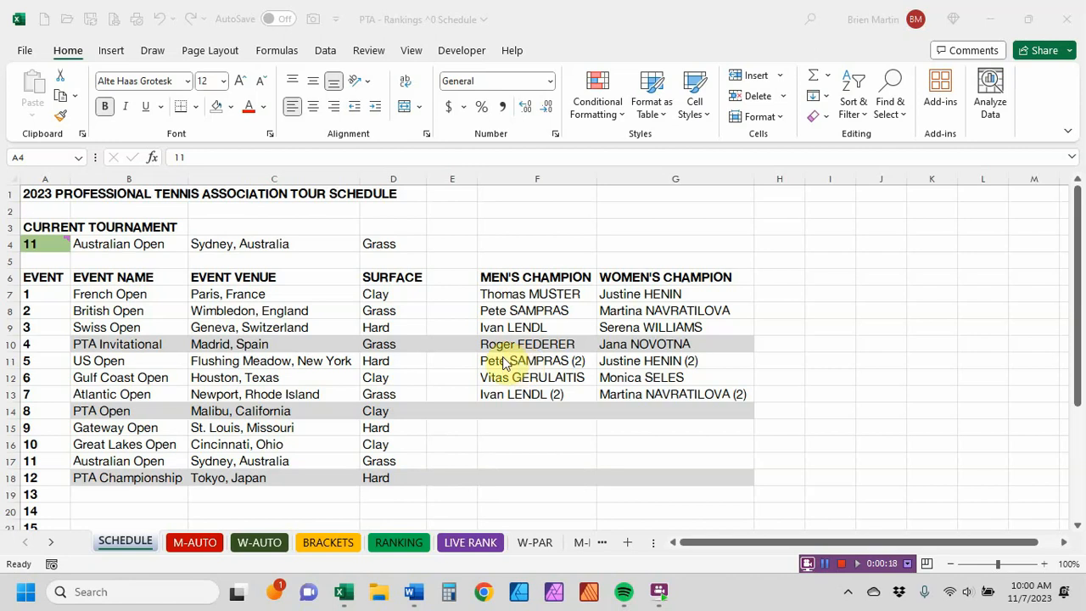
# - Review the tour schedule and look over the M-AUTO and W-AUTO player sheets
pyautogui.scroll(-7, 315, 356)
pyautogui.scroll(7, 234, 369)
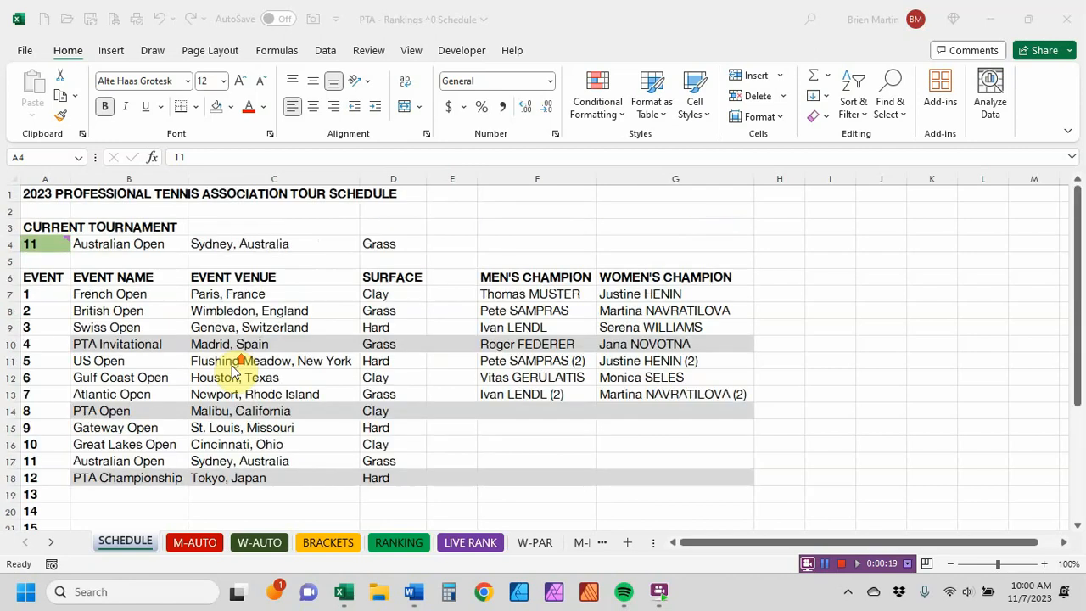
pyautogui.click(179, 555)
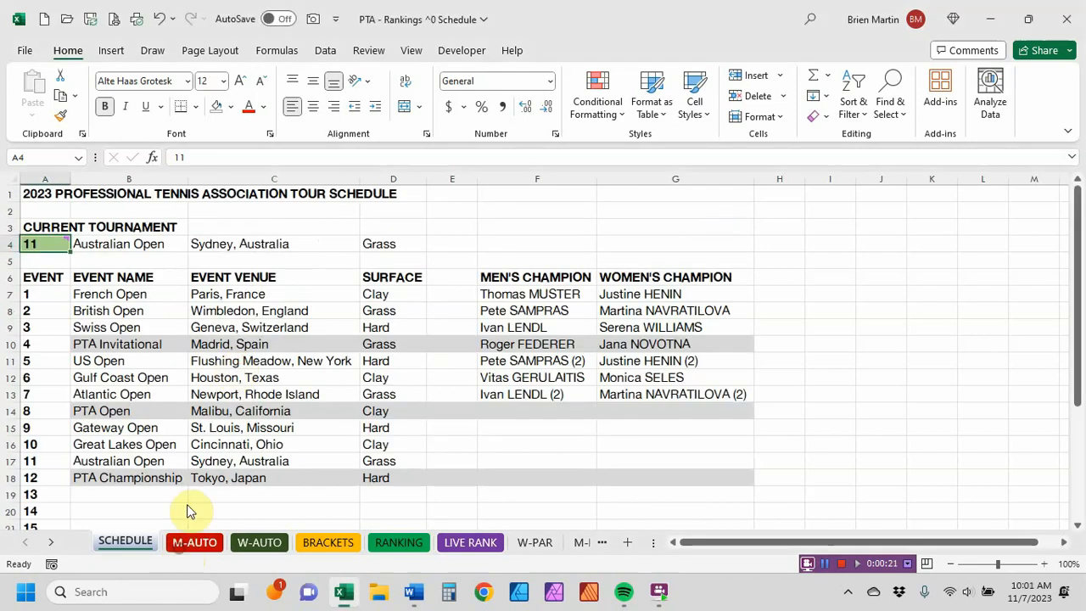
pyautogui.click(195, 547)
pyautogui.click(263, 546)
pyautogui.click(211, 549)
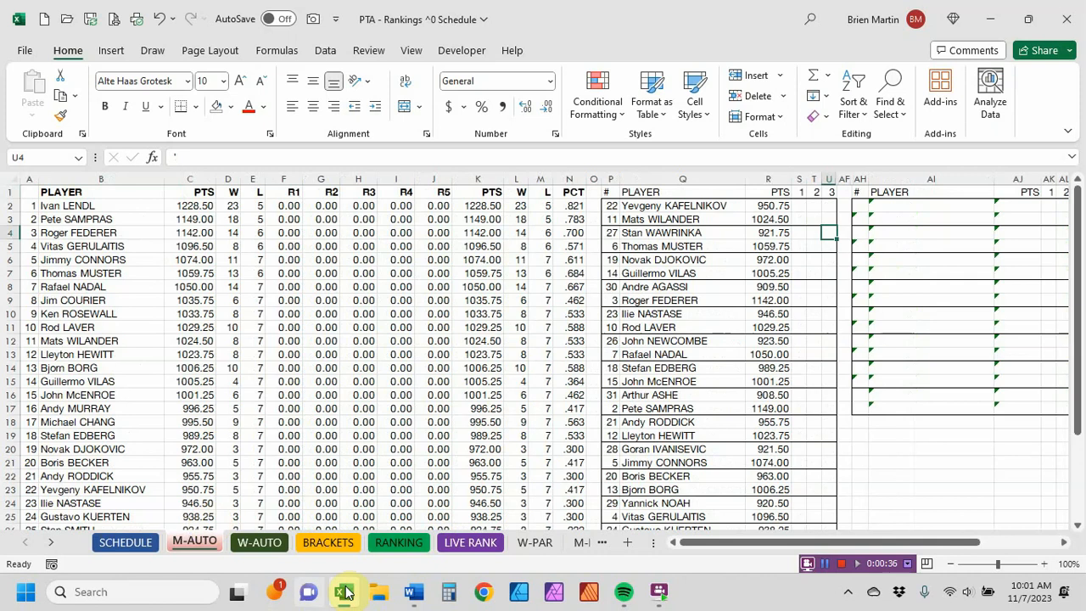
# - Examine the men's and women's Australian Open draws on the BRACKETS sheet
pyautogui.click(327, 542)
pyautogui.scroll(-18, 546, 278)
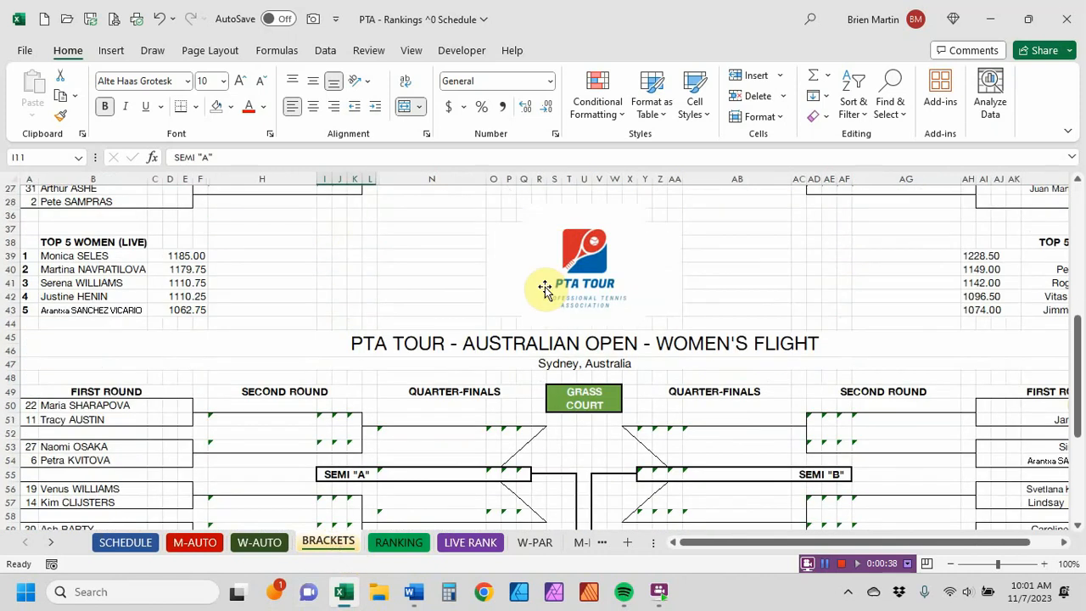
pyautogui.scroll(18, 545, 289)
pyautogui.scroll(-18, 546, 289)
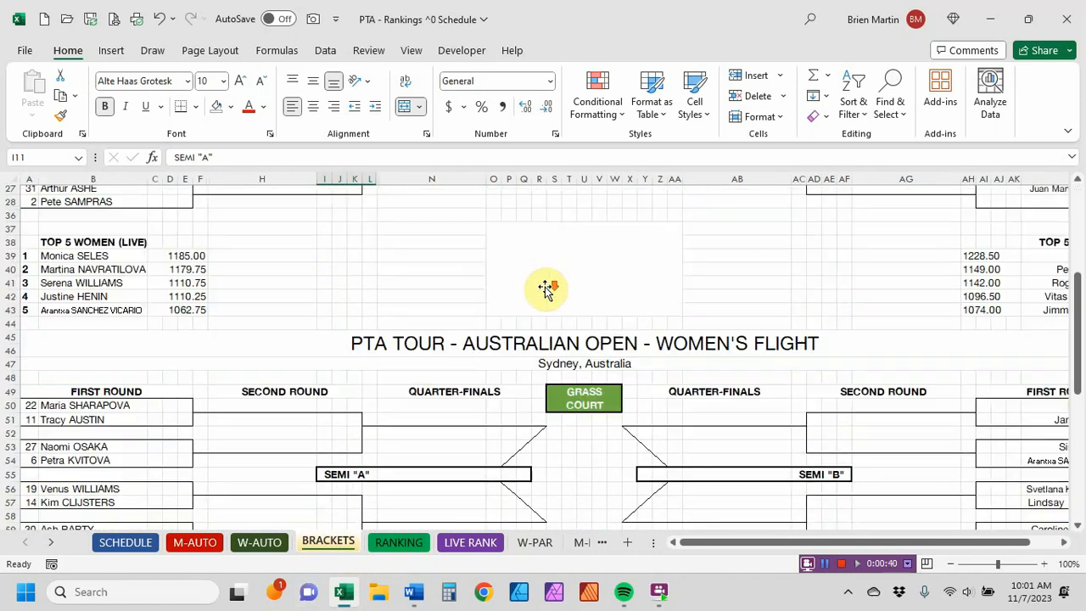
pyautogui.scroll(18, 545, 286)
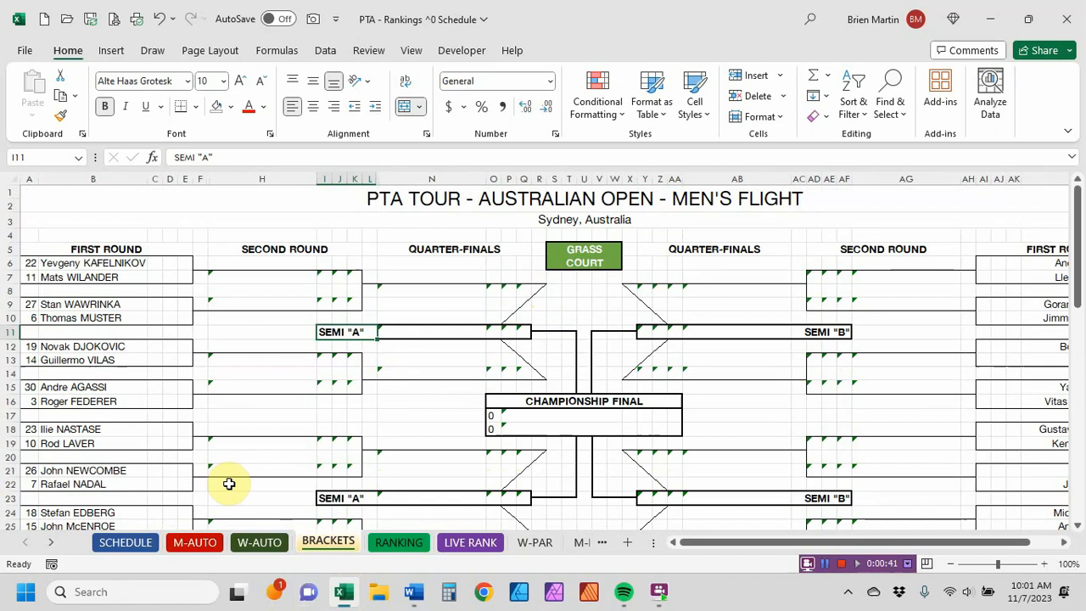
# - Set the current tournament number on the SCHEDULE sheet to 1 for the French Open
pyautogui.click(125, 542)
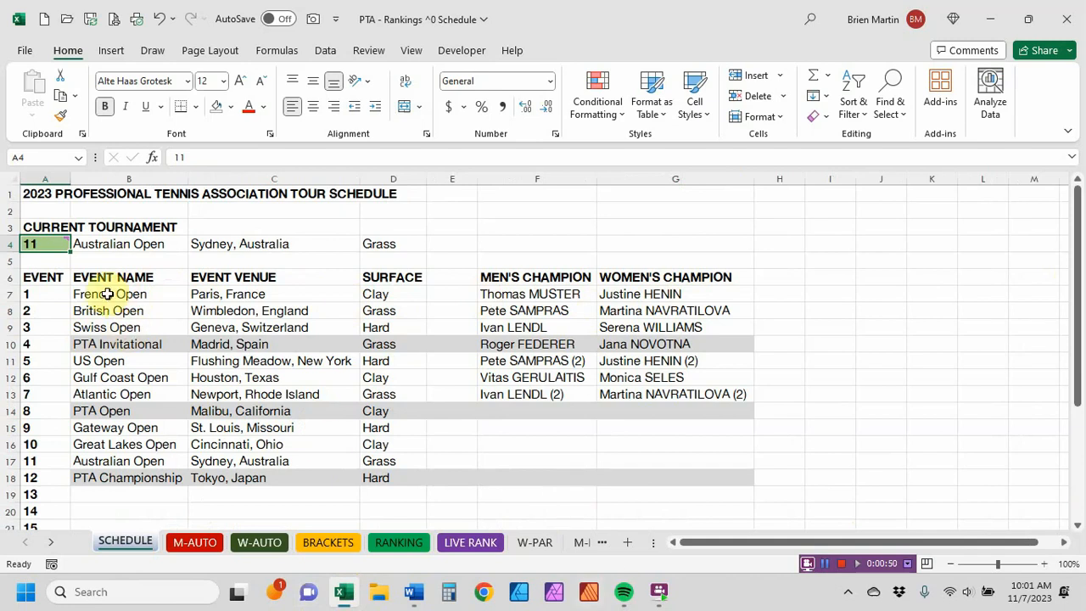
pyautogui.scroll(-5, 107, 294)
pyautogui.scroll(5, 108, 294)
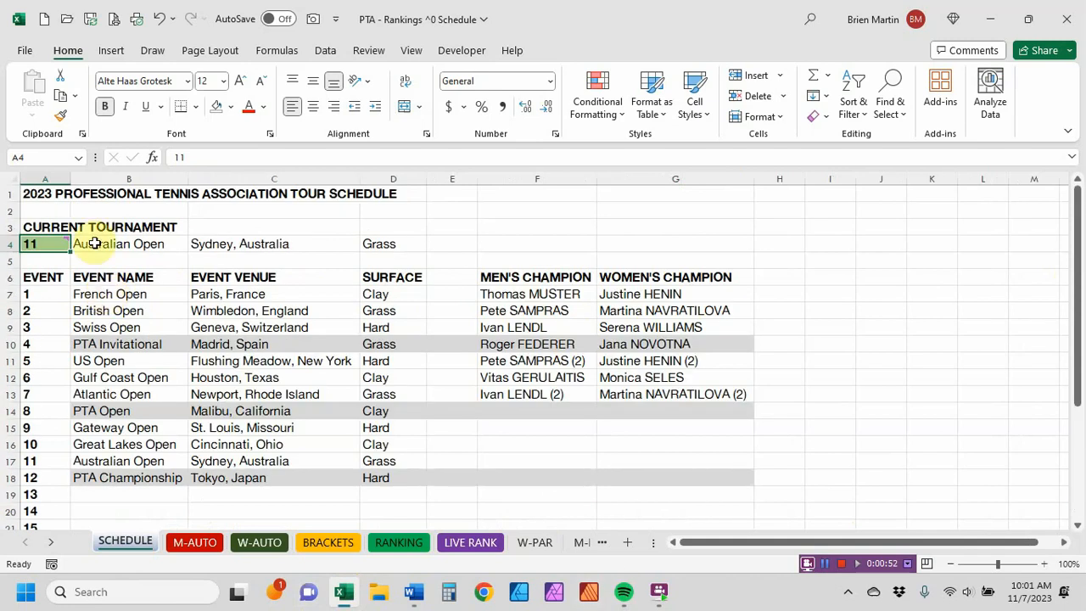
pyautogui.moveTo(49, 236)
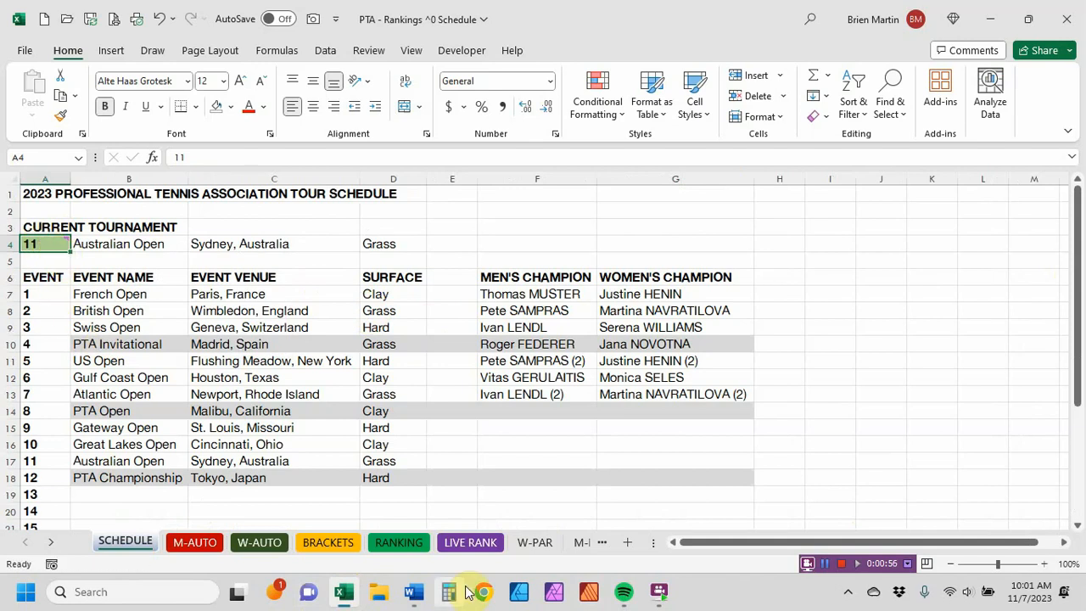
pyautogui.press('BackSpace')
pyautogui.press('Return')
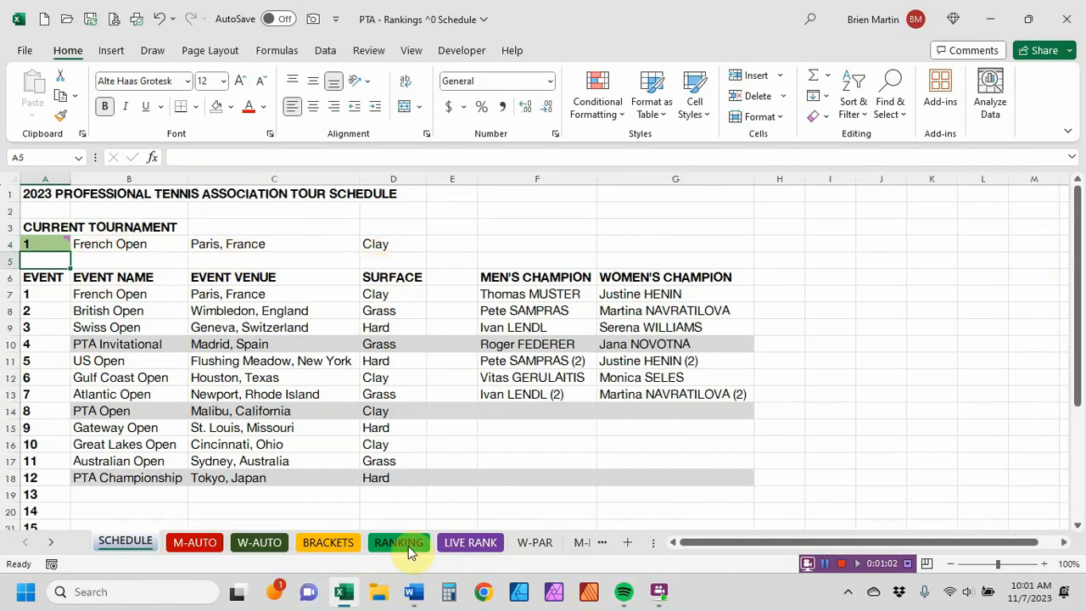
# - Check the French Open heading and court surface on BRACKETS, and review the M-AUTO and W-AUTO player sheets
pyautogui.click(345, 548)
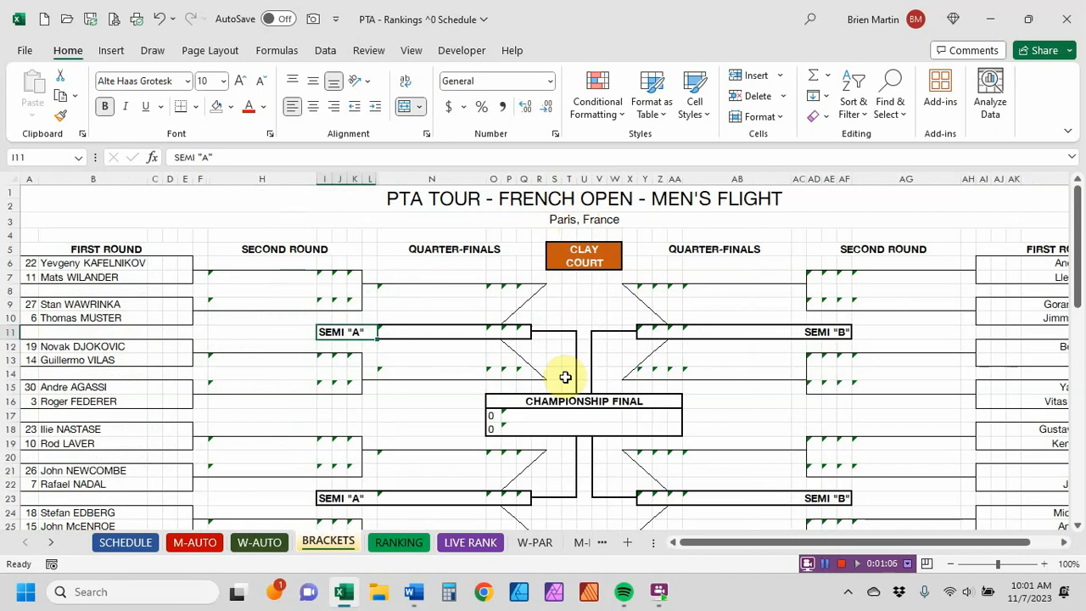
pyautogui.click(125, 542)
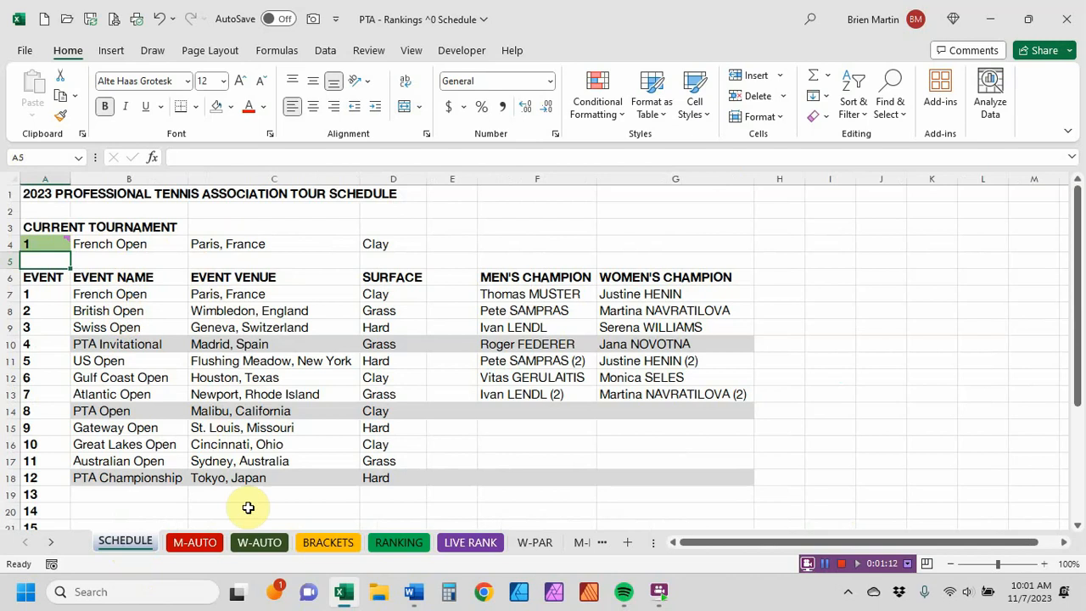
pyautogui.click(210, 542)
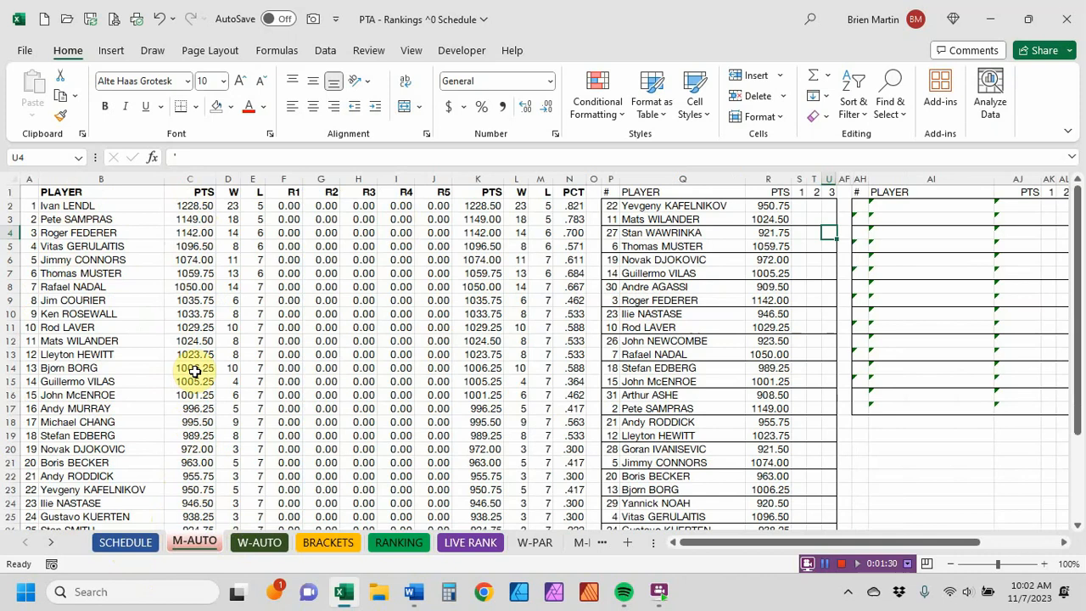
pyautogui.click(260, 542)
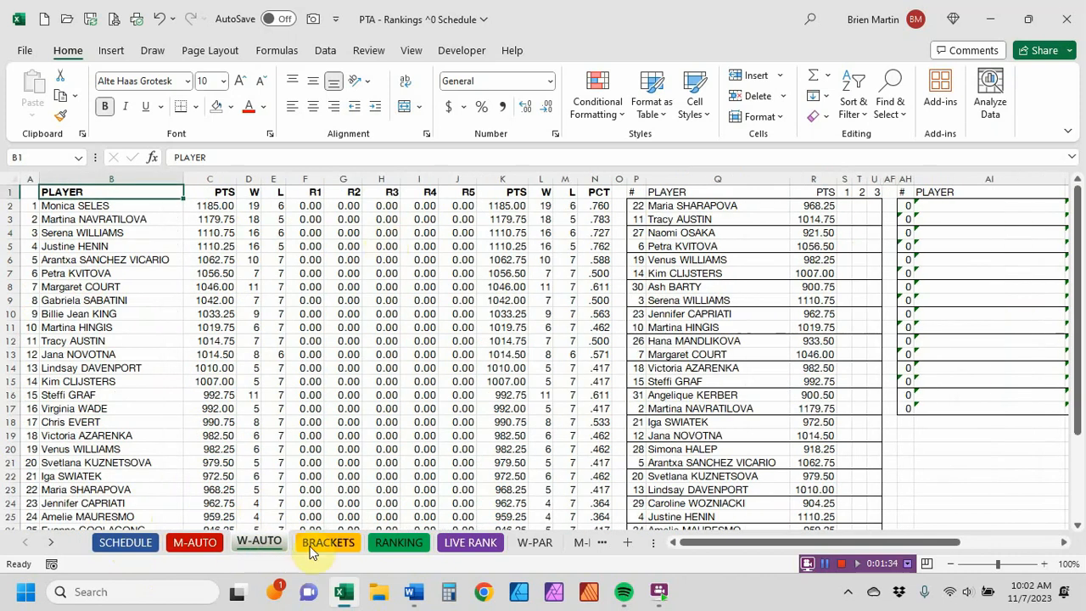
pyautogui.click(315, 542)
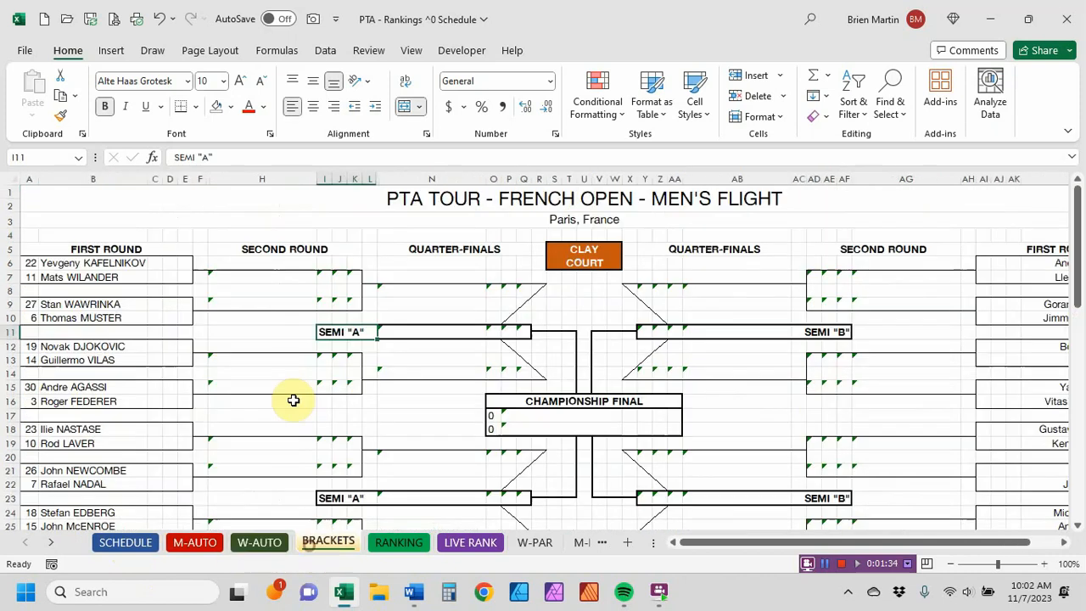
pyautogui.click(197, 542)
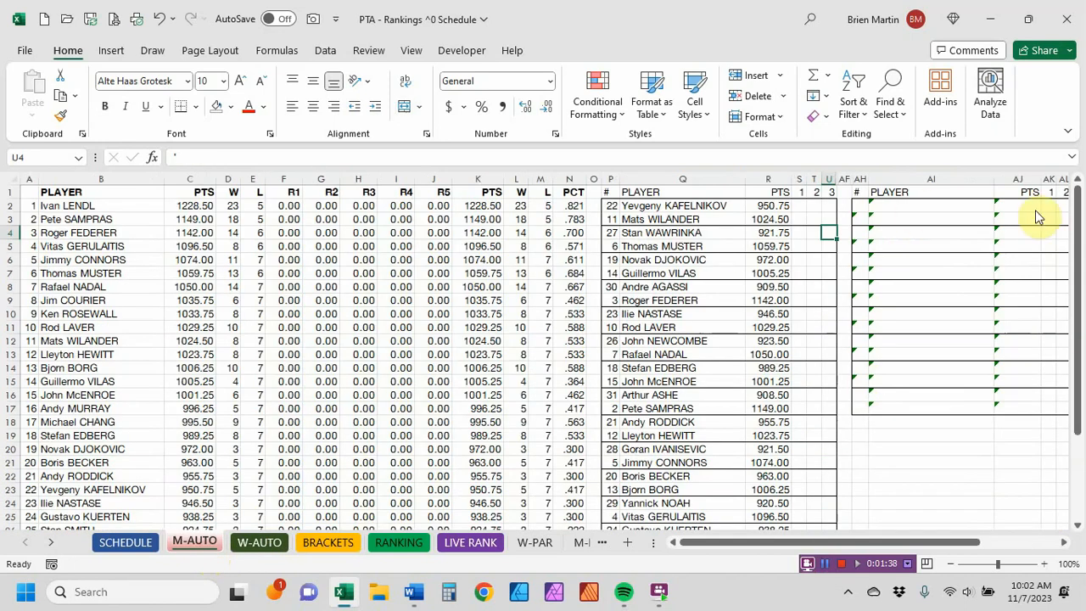
# - Review the RANKING and LIVE RANK sheets and the live top-five lists for women and men on BRACKETS
pyautogui.click(413, 550)
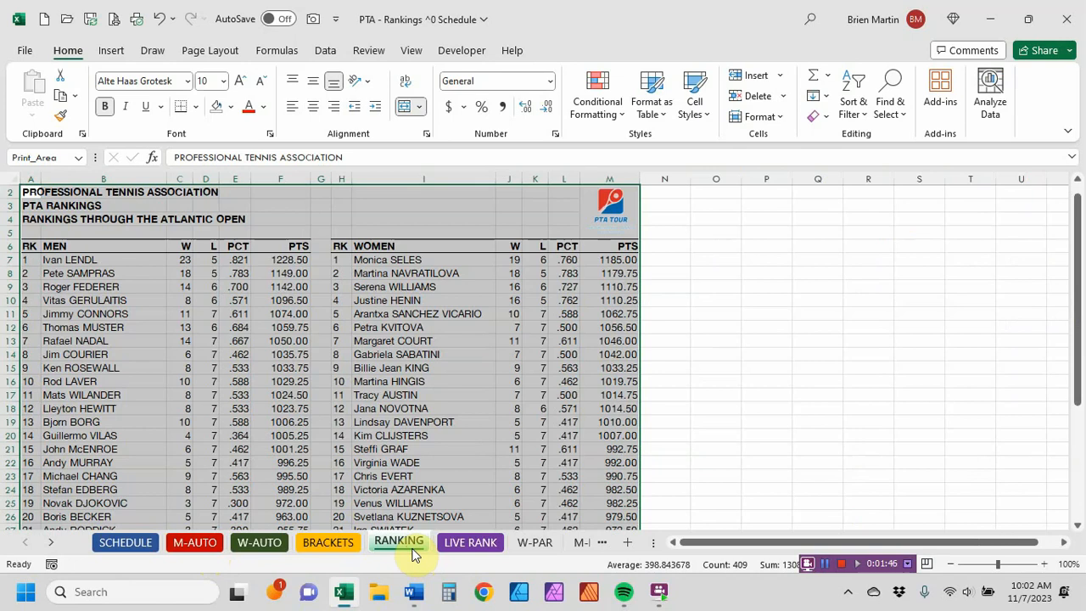
pyautogui.click(455, 547)
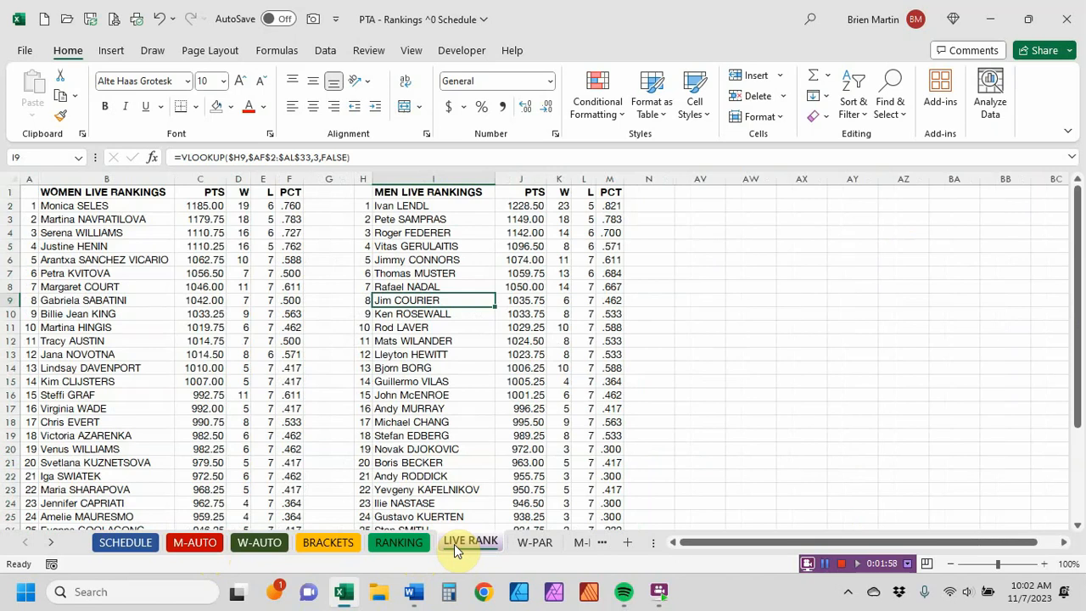
pyautogui.click(328, 541)
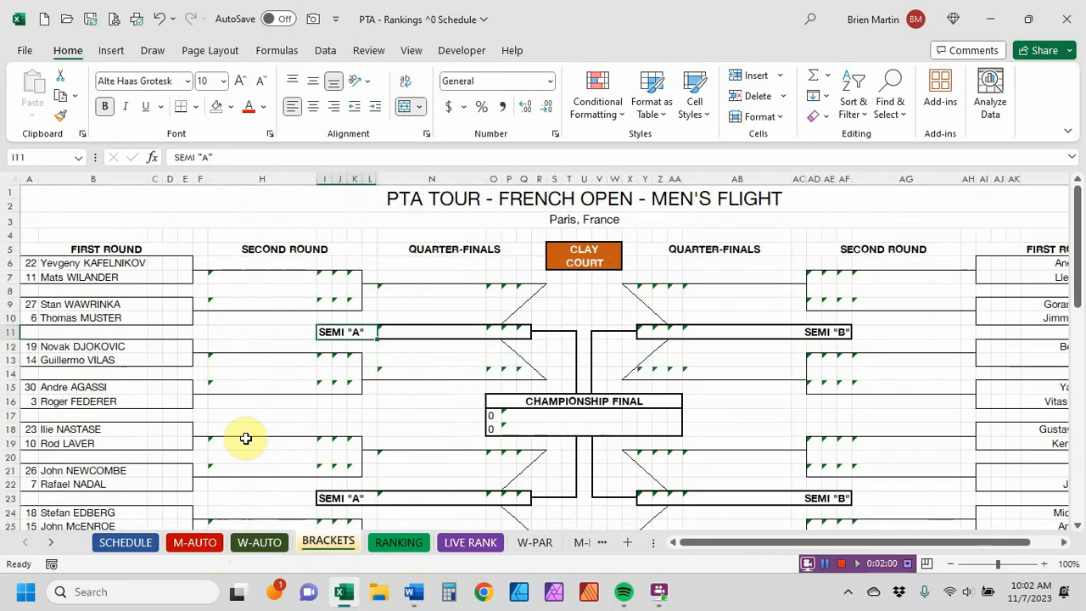
pyautogui.scroll(-5, 246, 438)
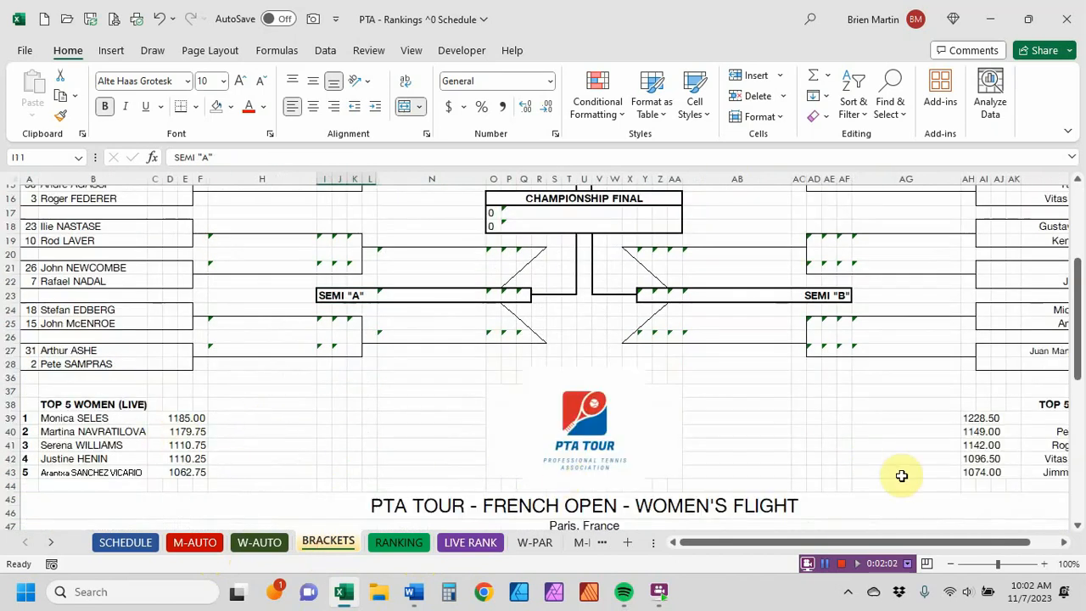
pyautogui.moveTo(934, 542); pyautogui.dragTo(999, 539)
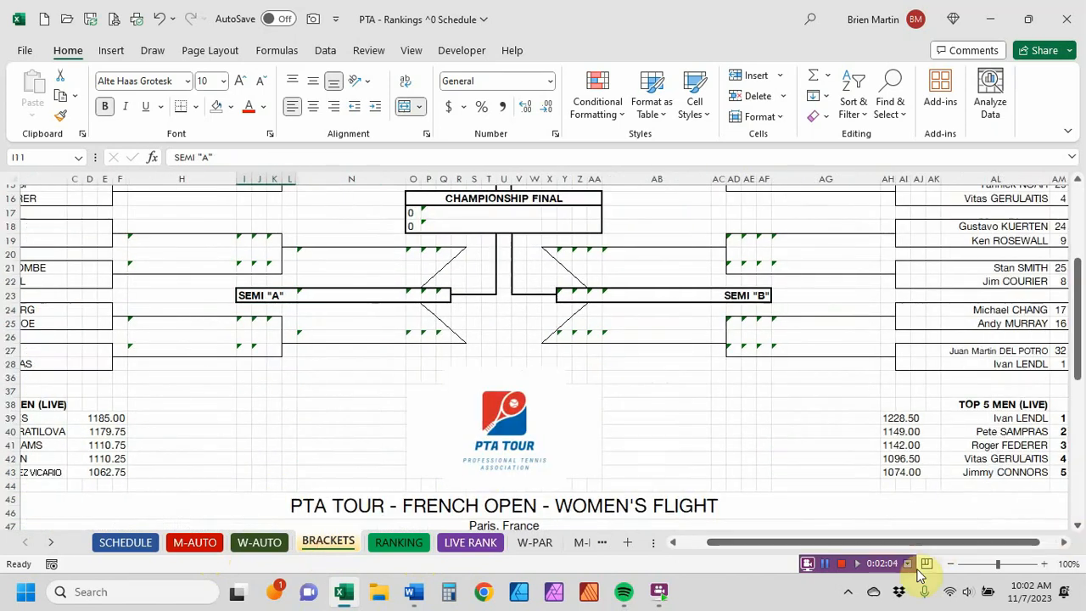
pyautogui.moveTo(891, 541); pyautogui.dragTo(726, 567)
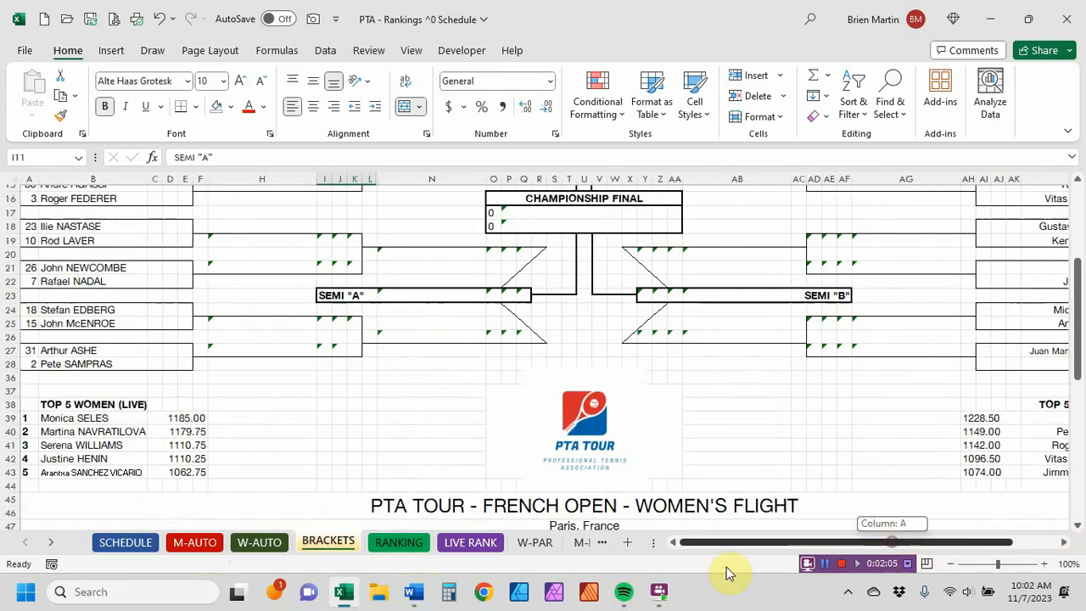
# - Examine the score tables for the successive rounds on M-AUTO and the matching men's draw on BRACKETS
pyautogui.click(203, 541)
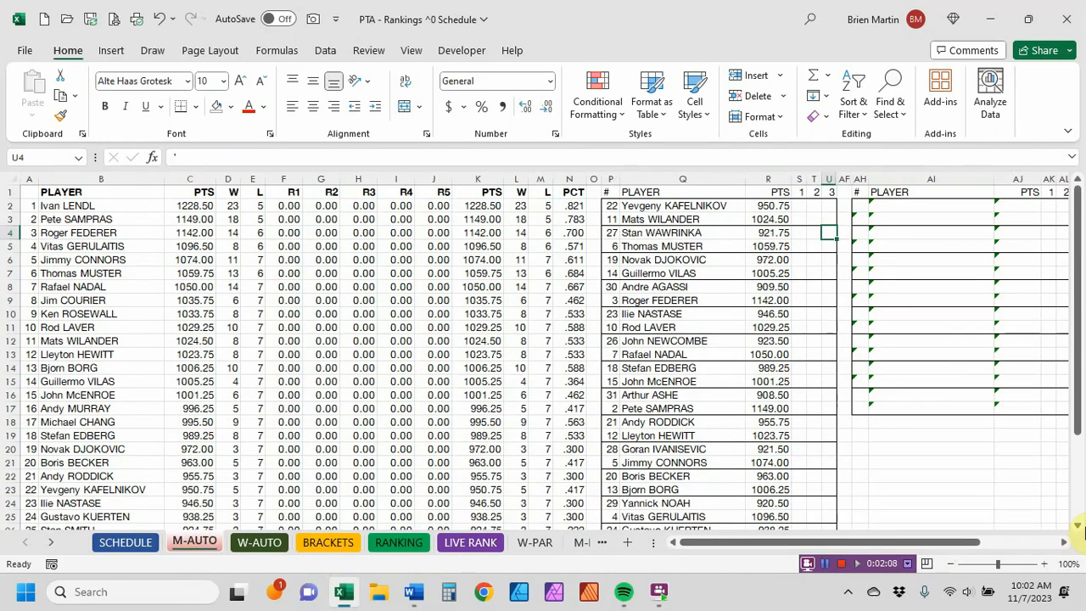
pyautogui.click(1064, 542)
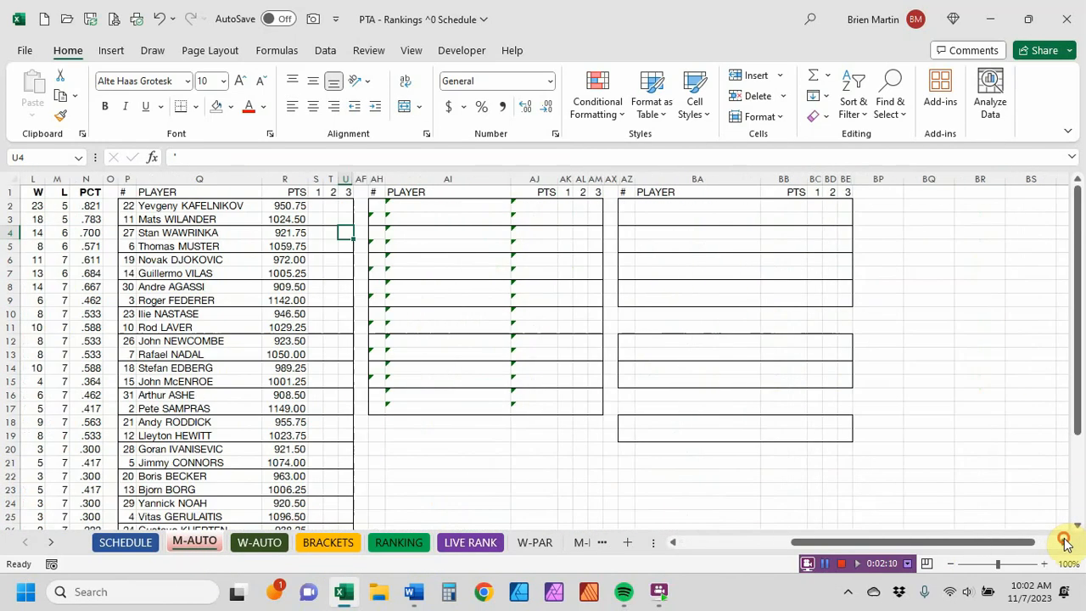
pyautogui.click(1064, 541)
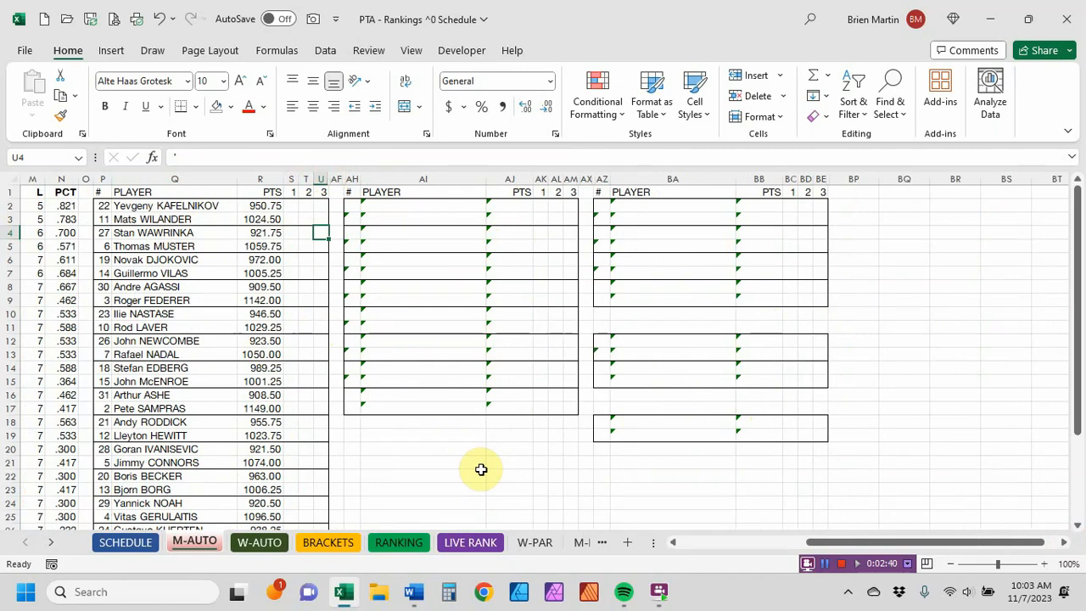
pyautogui.click(327, 542)
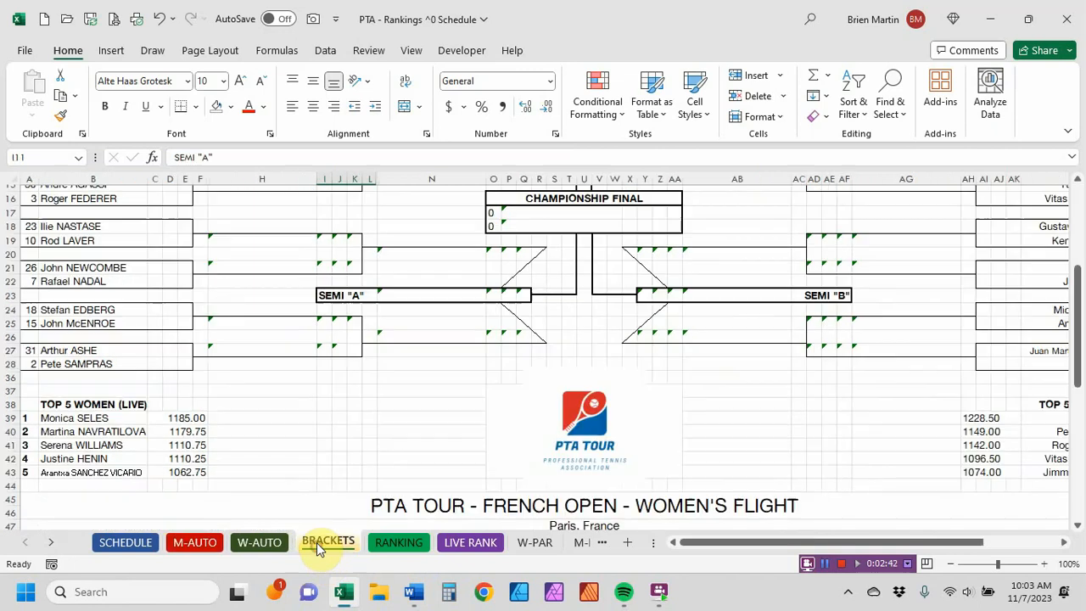
pyautogui.scroll(5, 634, 331)
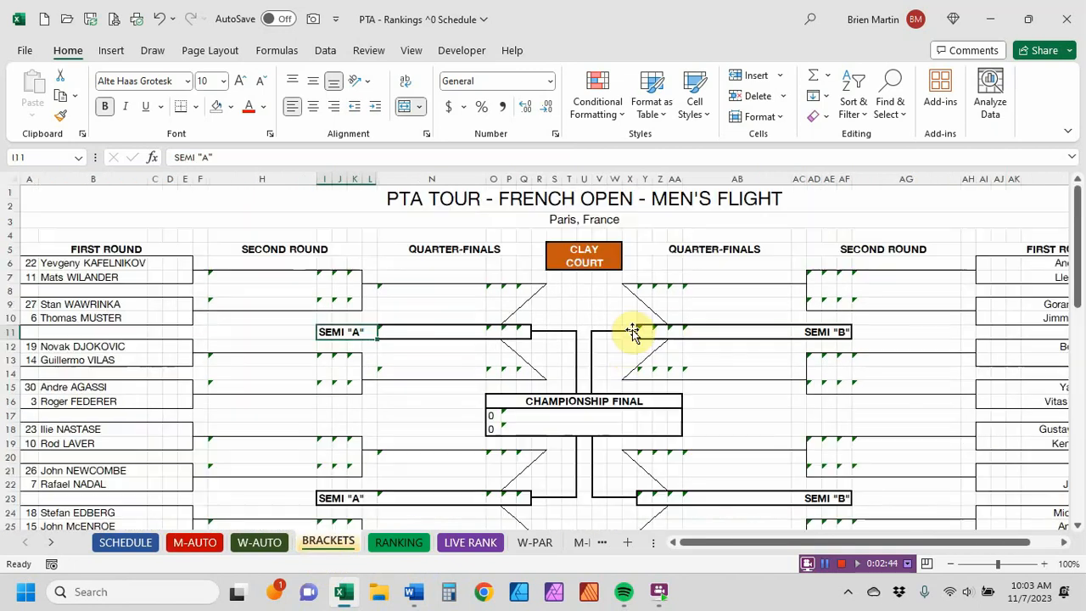
pyautogui.scroll(-4, 635, 330)
pyautogui.scroll(5, 634, 333)
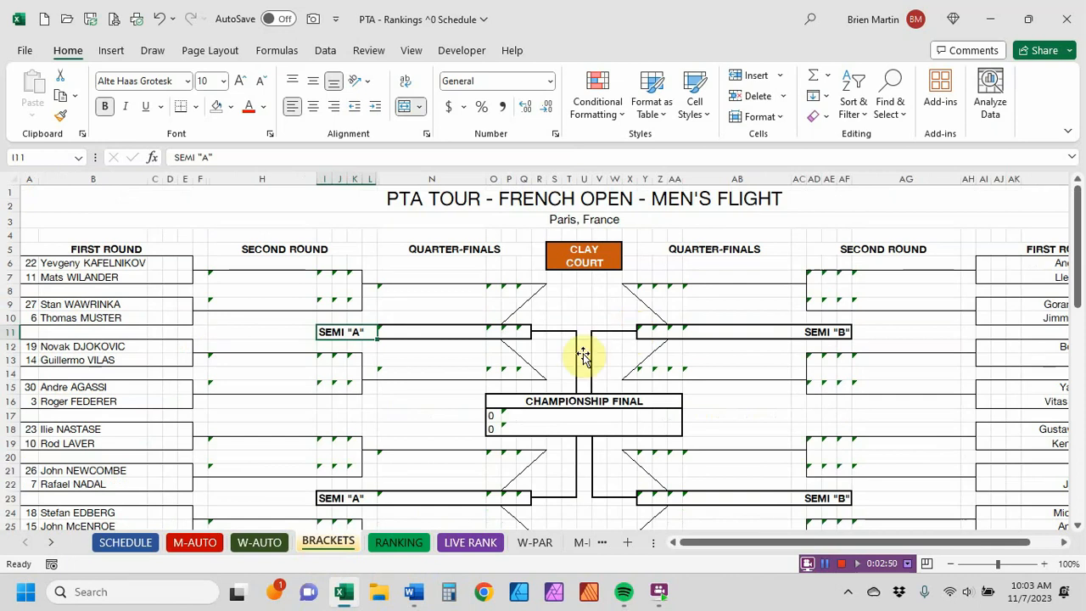
# - Enter the Kafelnikov–Wilander first-round score on M-AUTO as 0–1 in set 1 and 1–2 in set 2
pyautogui.click(215, 541)
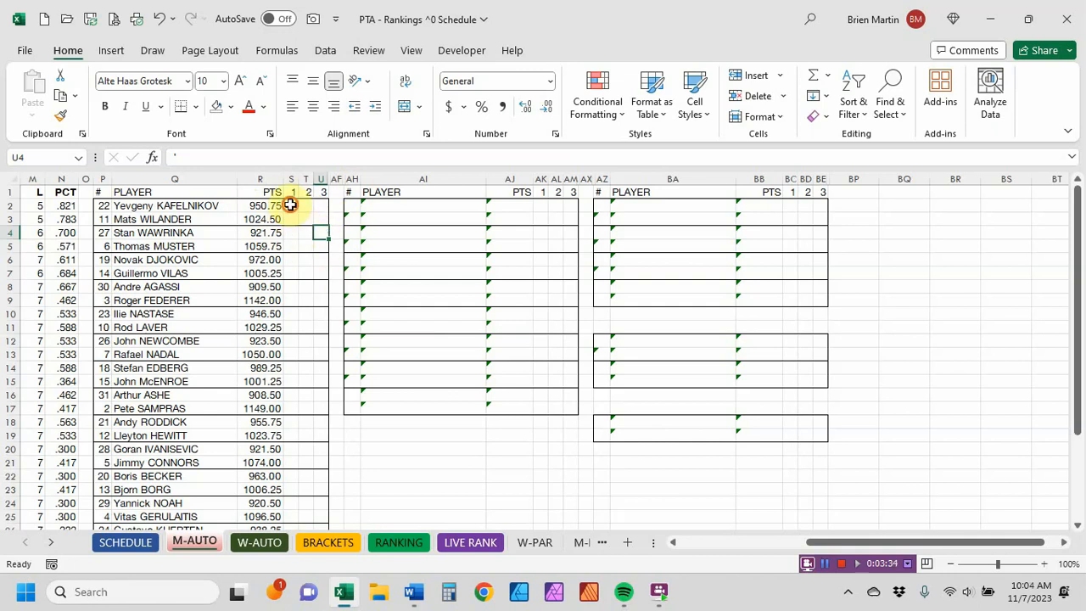
pyautogui.click(290, 205)
pyautogui.write('0')
pyautogui.press('Return')
pyautogui.write('1')
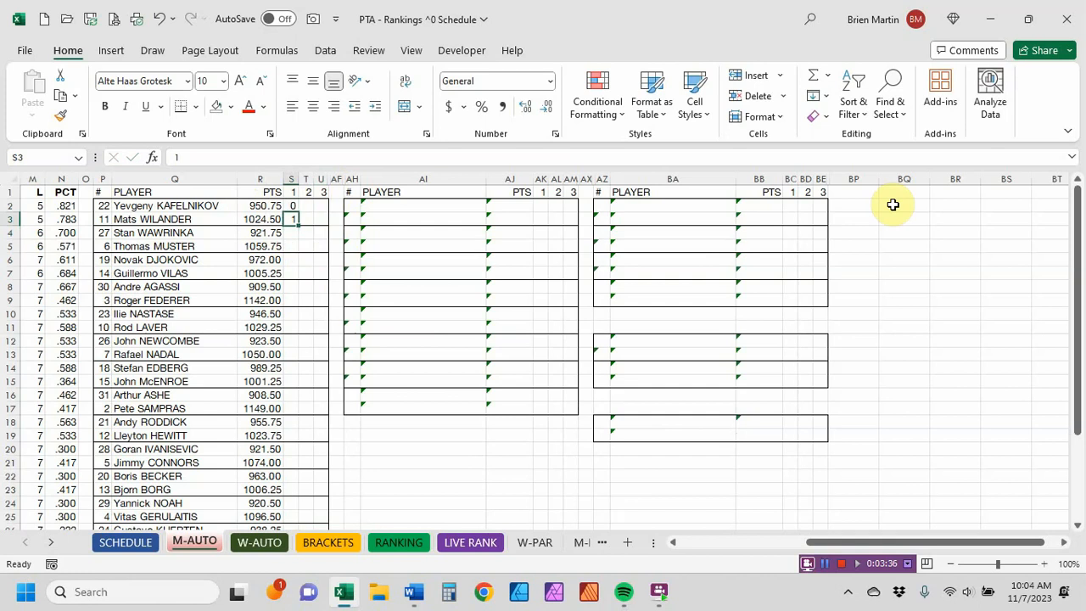
pyautogui.write('1')
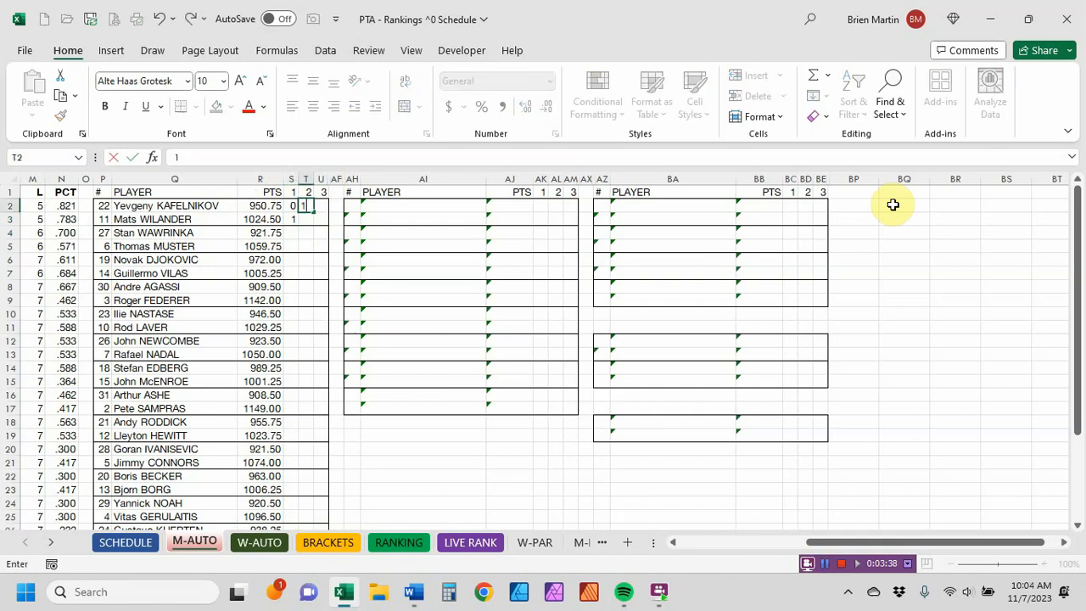
pyautogui.press('Return')
pyautogui.write('2')
pyautogui.press('Return')
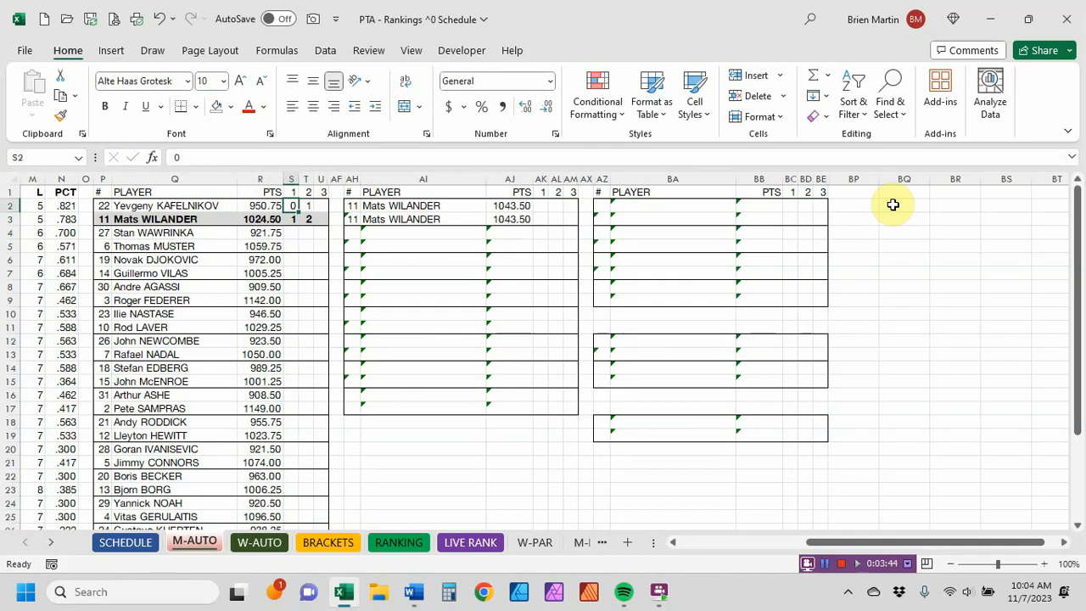
# - Change the Kafelnikov–Wilander score to 0–6 in set 1 and 4–6 in set 2
pyautogui.press('Right')
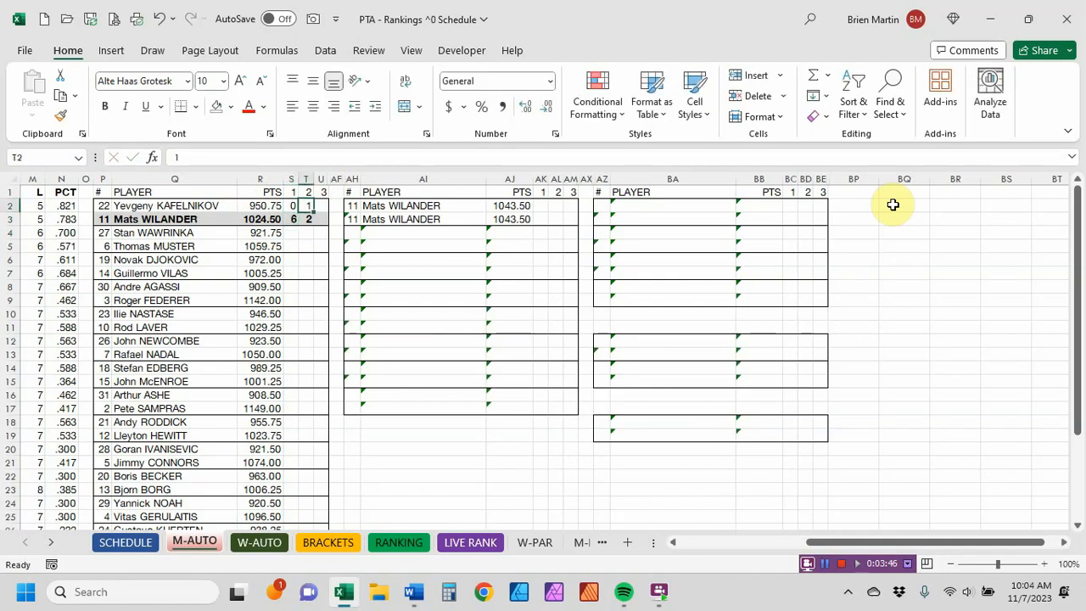
pyautogui.write('4')
pyautogui.press('Return')
pyautogui.write('6')
pyautogui.press('Return')
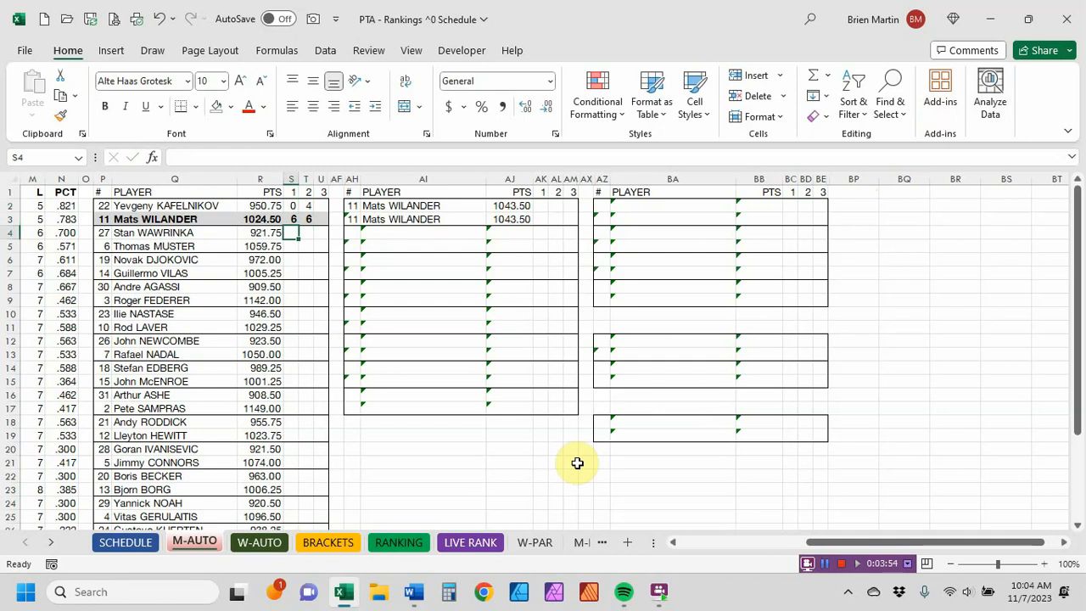
# - Enter the Wawrinka–Muster first-round score on M-AUTO as 7–5 in set 1 and 7–5 in set 2
pyautogui.write('7')
pyautogui.press('Return')
pyautogui.write('5')
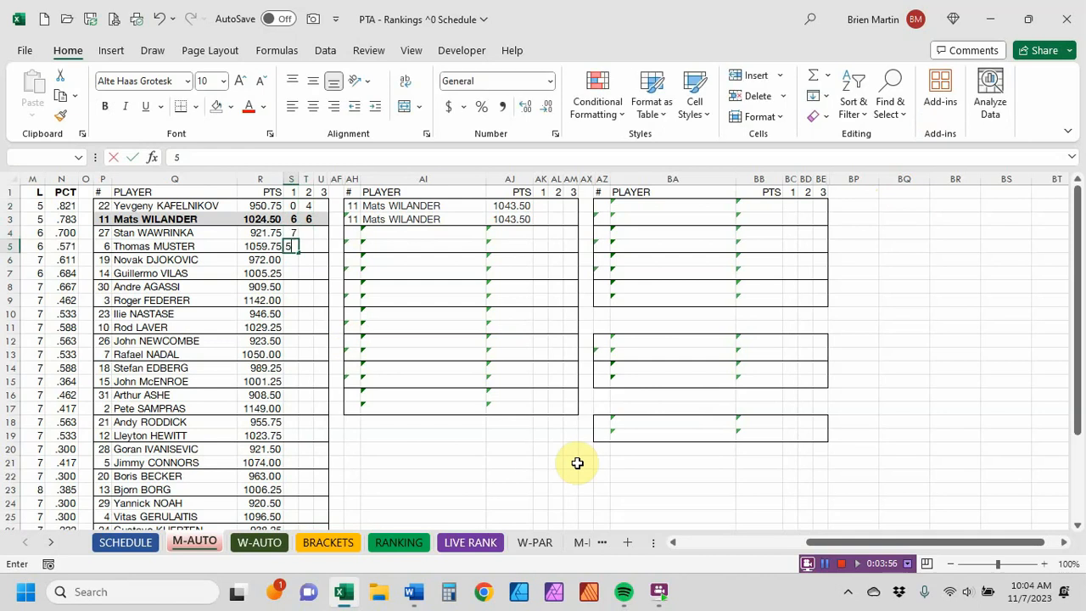
pyautogui.press('Up')
pyautogui.press('Right')
pyautogui.write('7')
pyautogui.press('Return')
pyautogui.write('5')
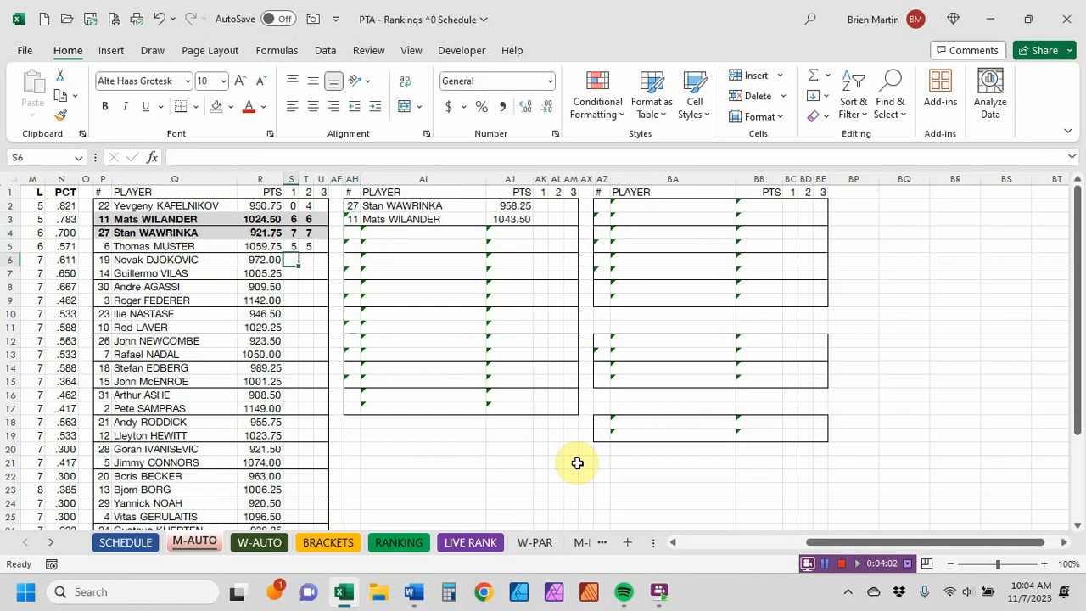
# - Enter the Djokovic–Vilas first-round score as 2–6 in set 1 and 4–6 in set 2
pyautogui.write('2')
pyautogui.press('Return')
pyautogui.write('6')
pyautogui.press('Up')
pyautogui.write('4')
pyautogui.press('Return')
pyautogui.write('6')
pyautogui.press('Return')
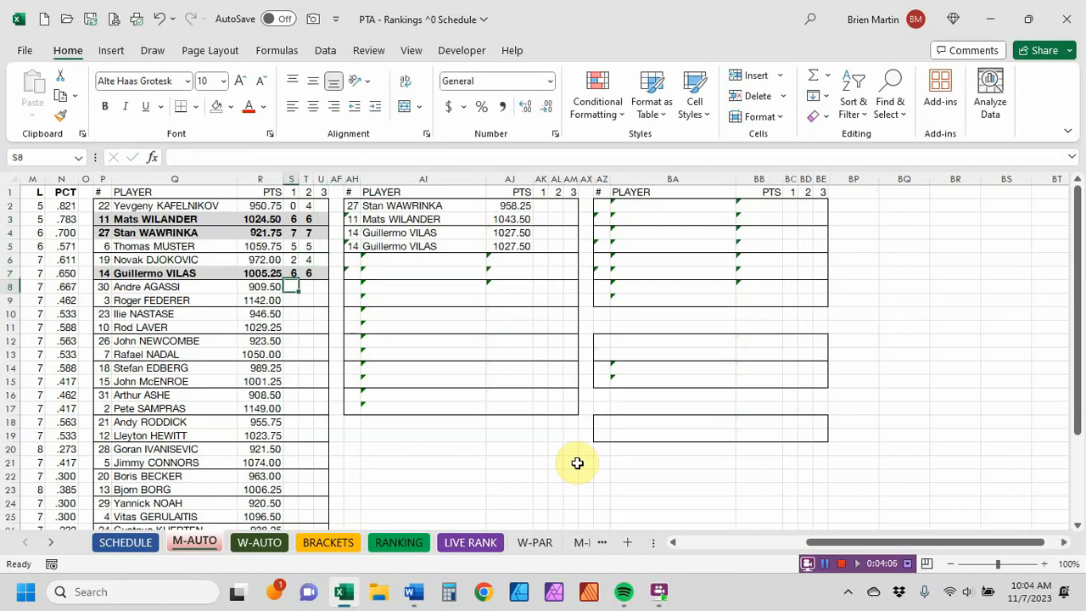
# - Enter the Agassi–Federer first-round score as 6–7 in set 1 and 5–7 in set 2
pyautogui.write('6')
pyautogui.press('Return')
pyautogui.write('7')
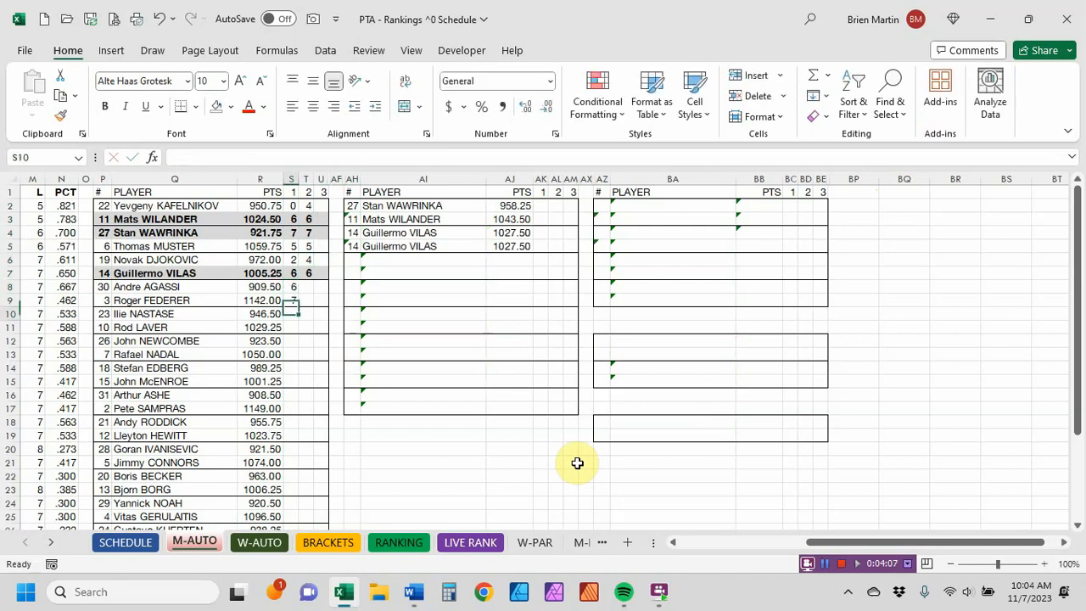
pyautogui.press('Up')
pyautogui.press('Right')
pyautogui.write('5')
pyautogui.press('Return')
pyautogui.write('7')
pyautogui.press('Up')
pyautogui.press('Up')
pyautogui.press('Up')
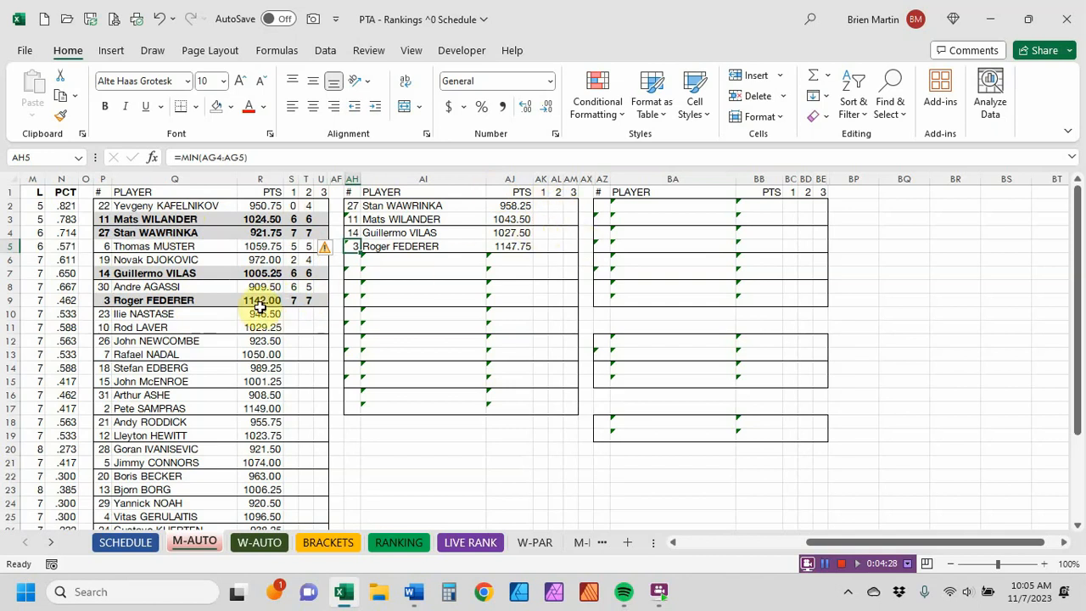
# - Compare Federer's points in the first- and second-round tables on M-AUTO and check the men's draw on BRACKETS
pyautogui.click(260, 300)
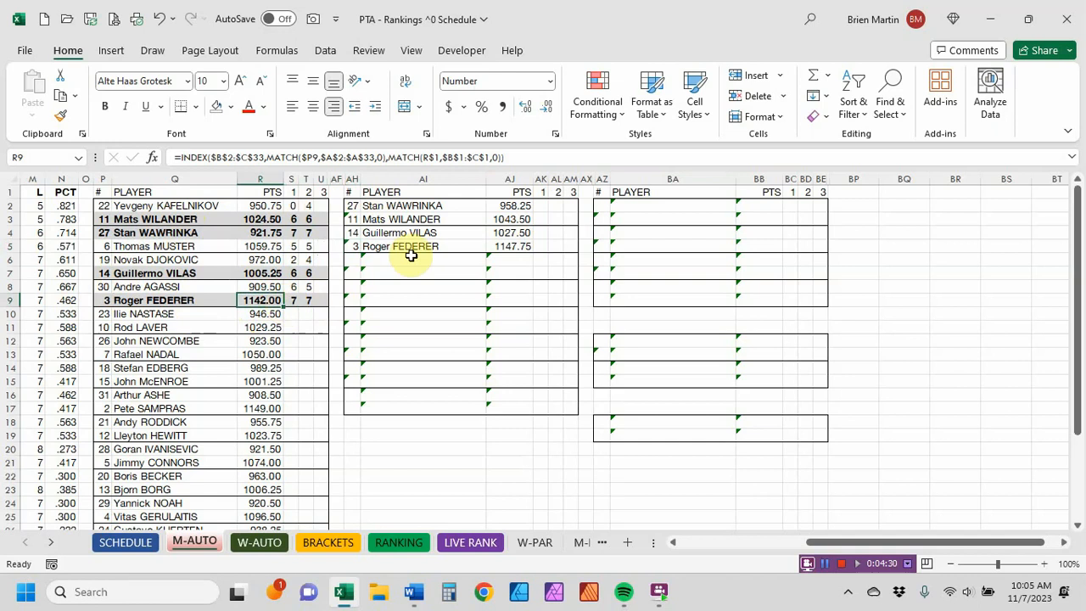
pyautogui.click(520, 244)
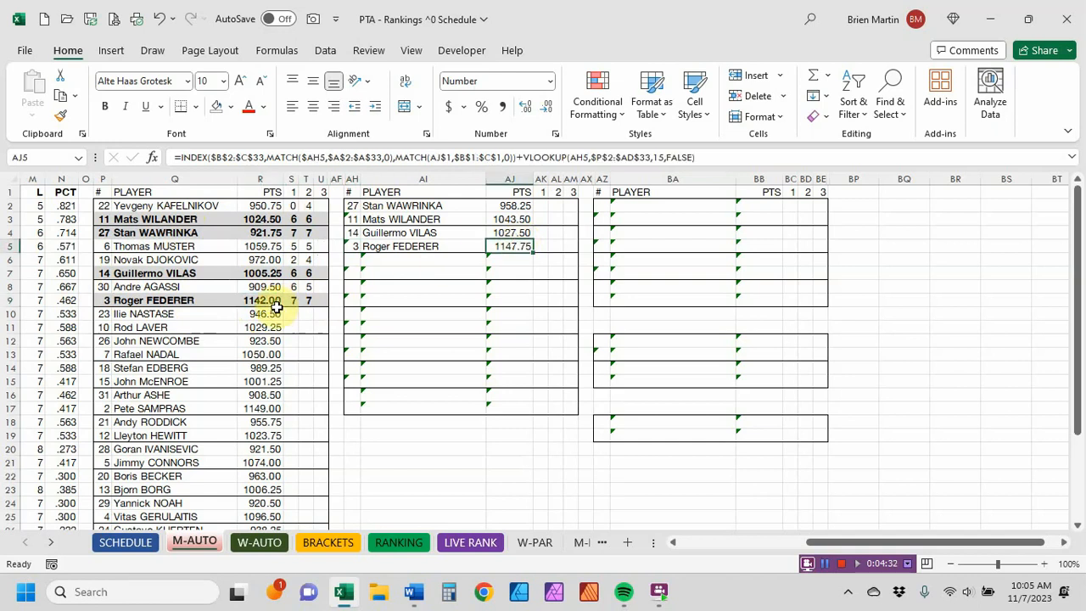
pyautogui.click(328, 541)
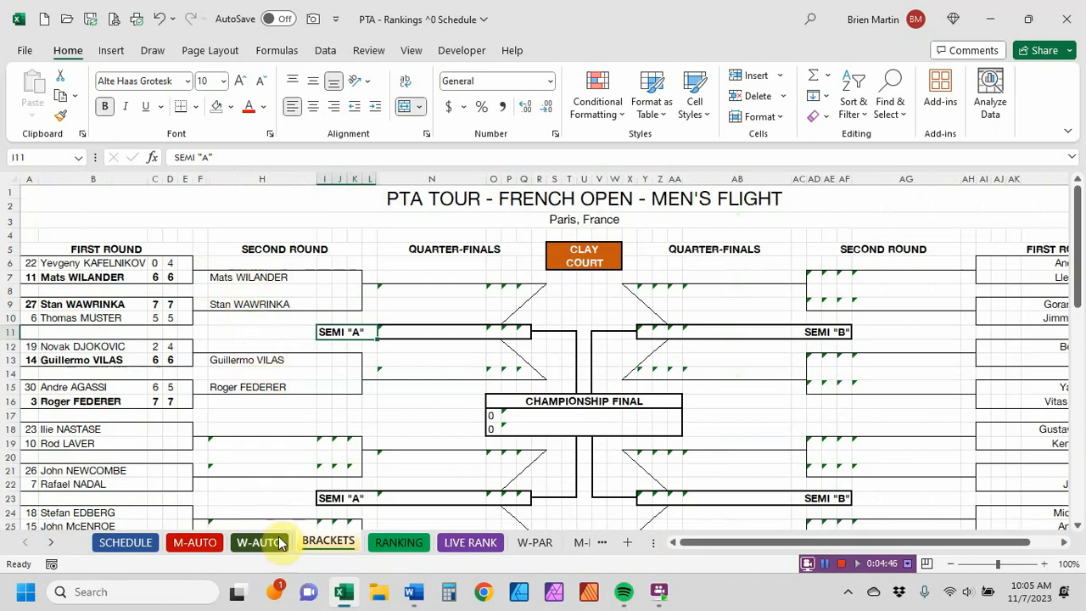
# - Enter the Wawrinka–Wilander second-round score on M-AUTO as 6–4 in set 1 and 6–4 in set 2
pyautogui.click(200, 542)
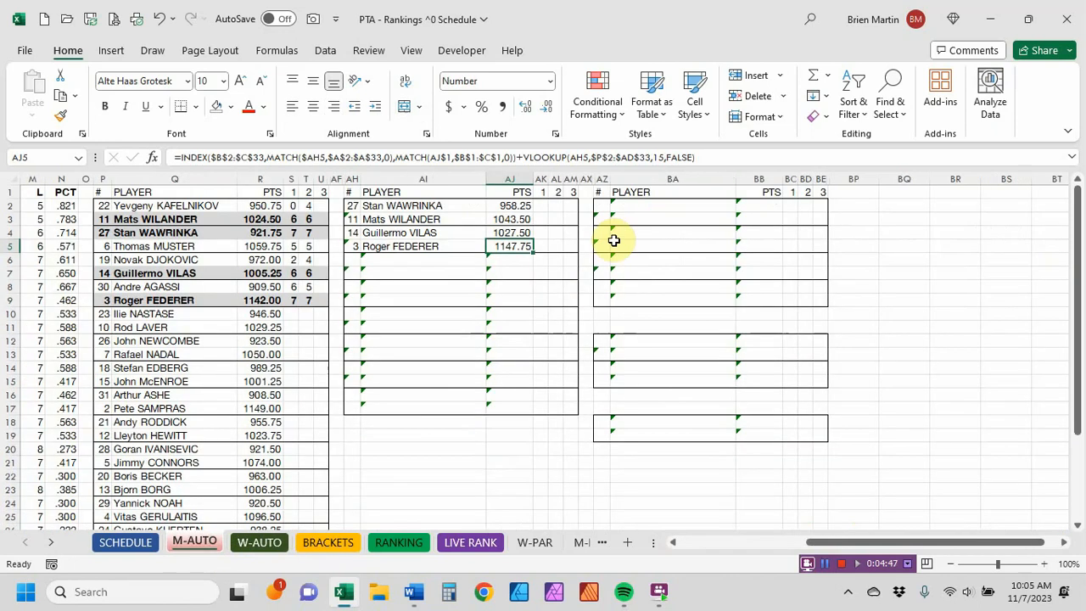
pyautogui.click(544, 207)
pyautogui.write('6')
pyautogui.press('Down')
pyautogui.write('4')
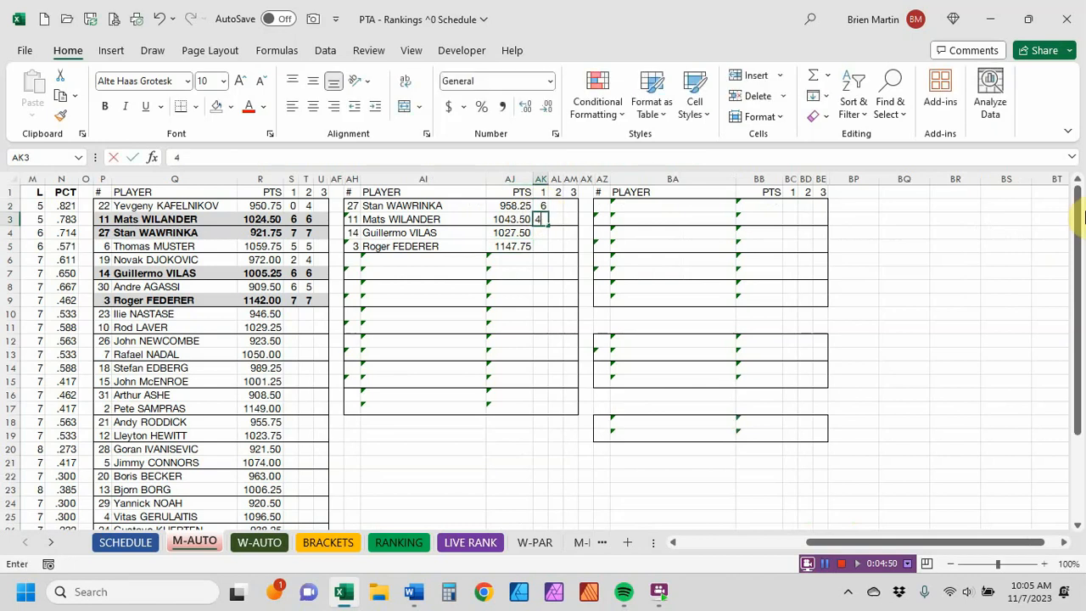
pyautogui.press('Up')
pyautogui.press('Right')
pyautogui.write('6')
pyautogui.press('Down')
pyautogui.write('4')
pyautogui.press('Down')
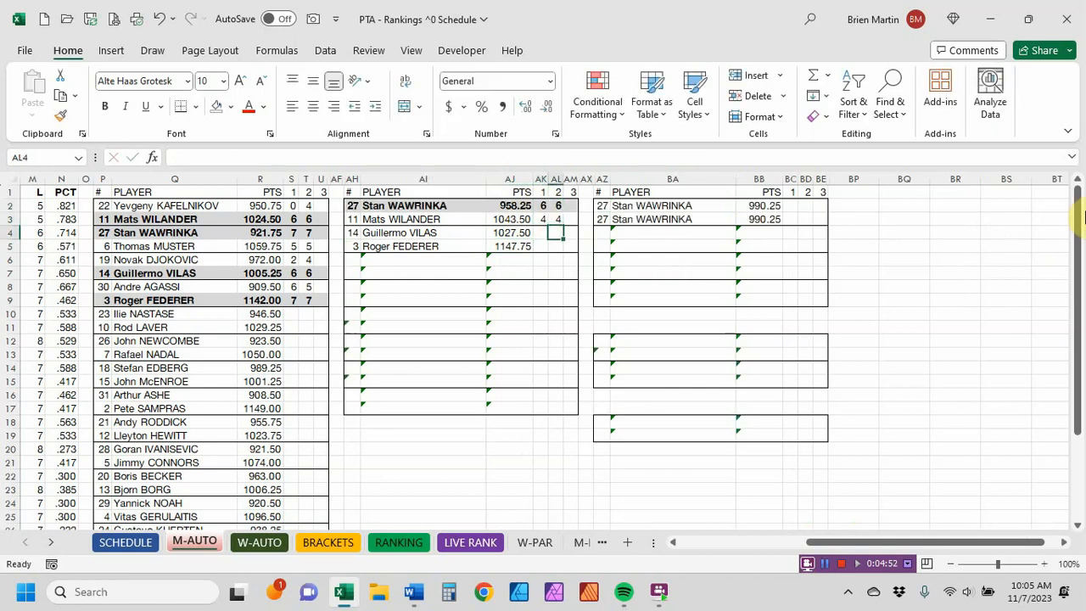
# - Enter the Vilas–Federer second-round score as 7–5 in set 1 and 6–0 in set 2
pyautogui.write('5')
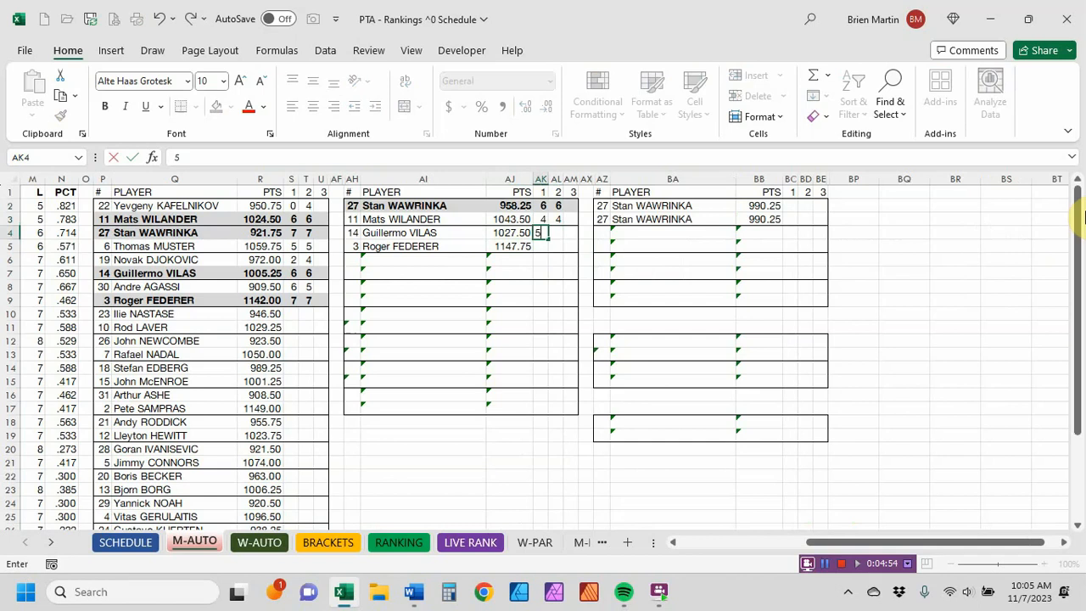
pyautogui.press('Down')
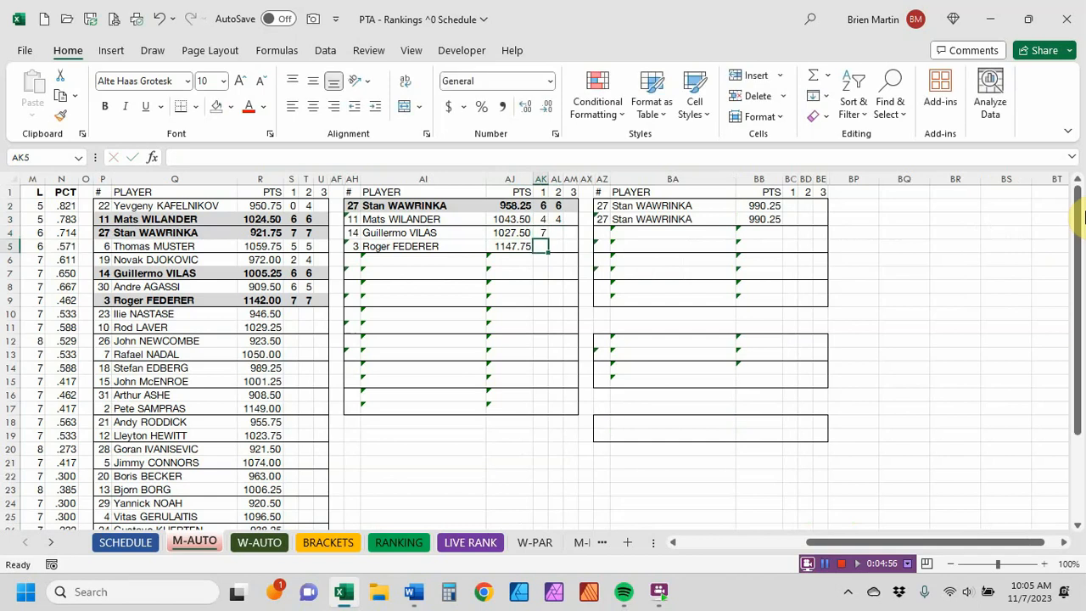
pyautogui.write('5')
pyautogui.hotkey('ctrl', 'Return')
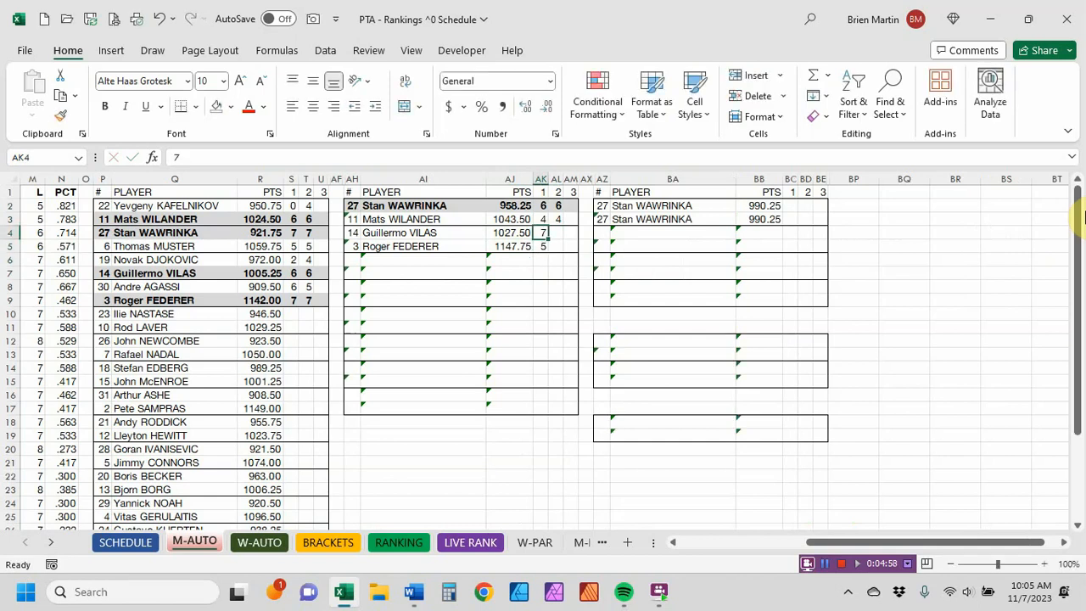
pyautogui.write('6')
pyautogui.press('Return')
pyautogui.write('0')
pyautogui.press('Return')
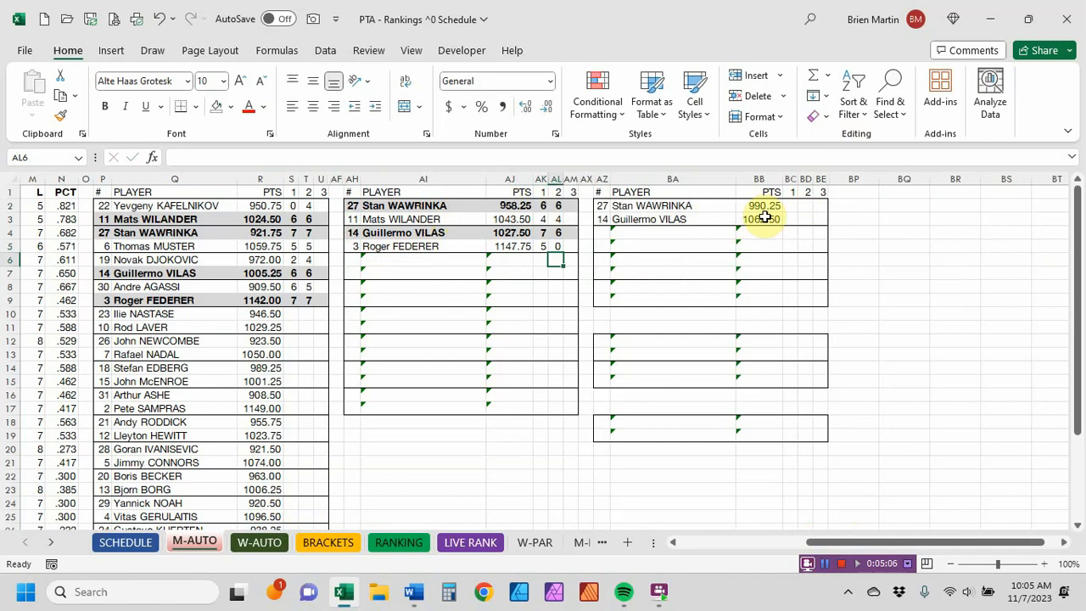
# - Compare the men's second-round results on BRACKETS with M-AUTO and review the standings on RANKING and LIVE RANK
pyautogui.click(328, 541)
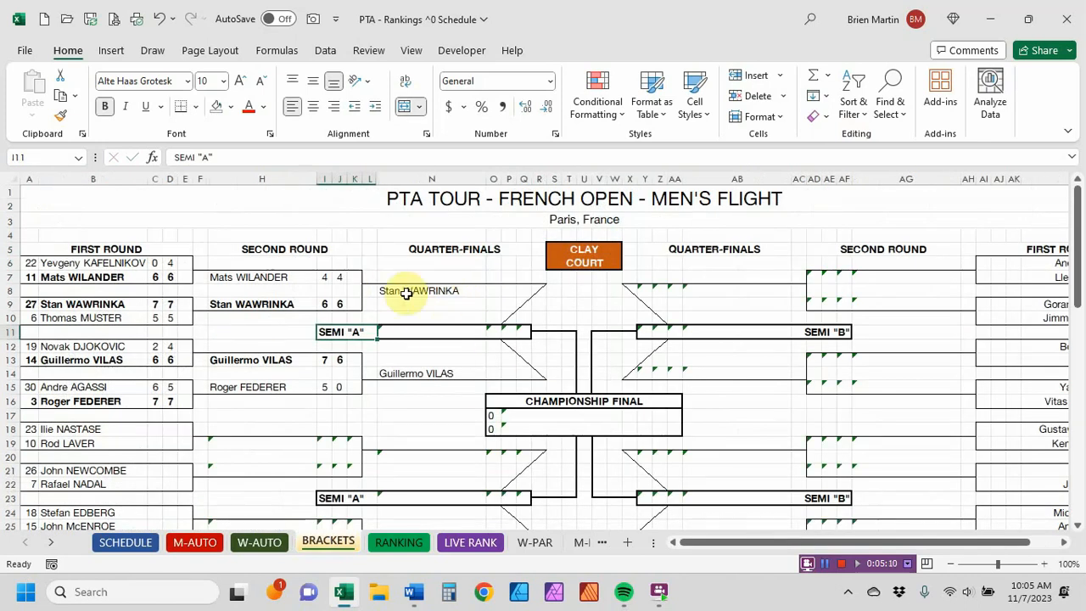
pyautogui.click(196, 542)
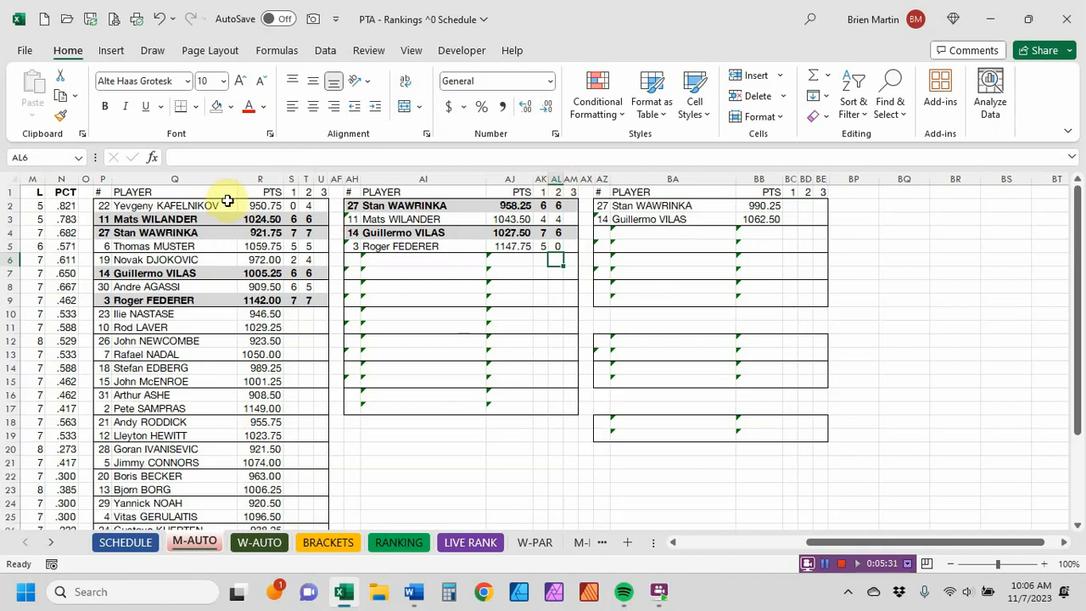
pyautogui.click(343, 542)
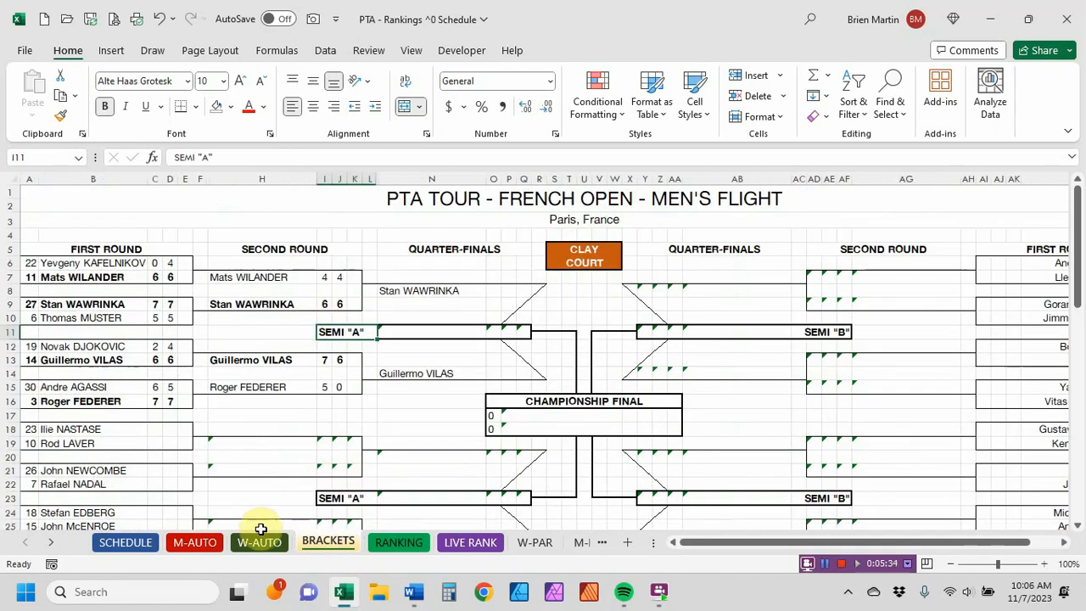
pyautogui.click(195, 542)
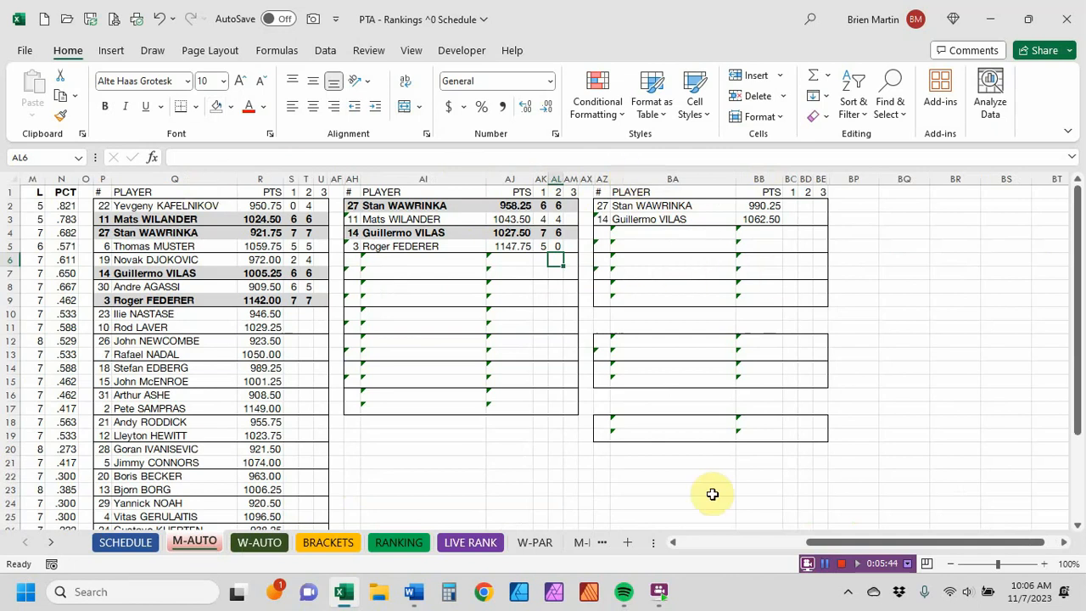
pyautogui.click(325, 542)
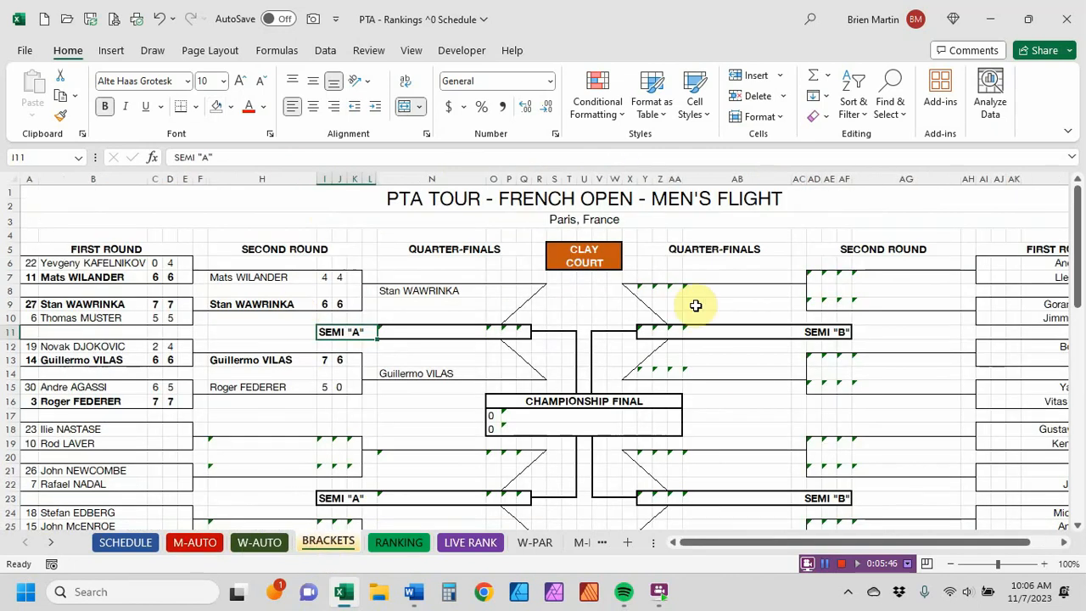
pyautogui.click(411, 540)
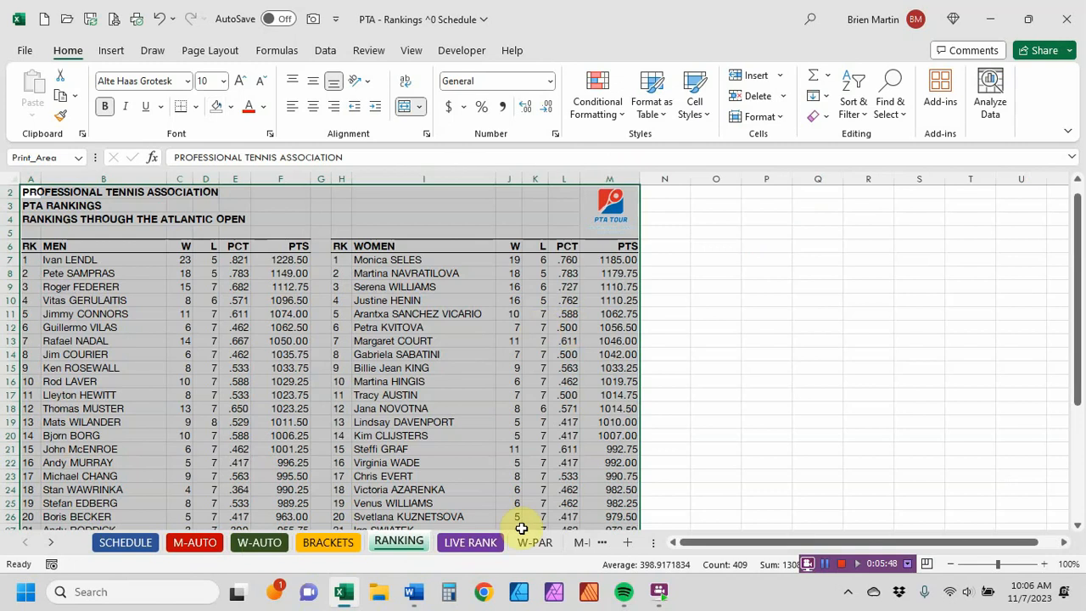
pyautogui.click(471, 542)
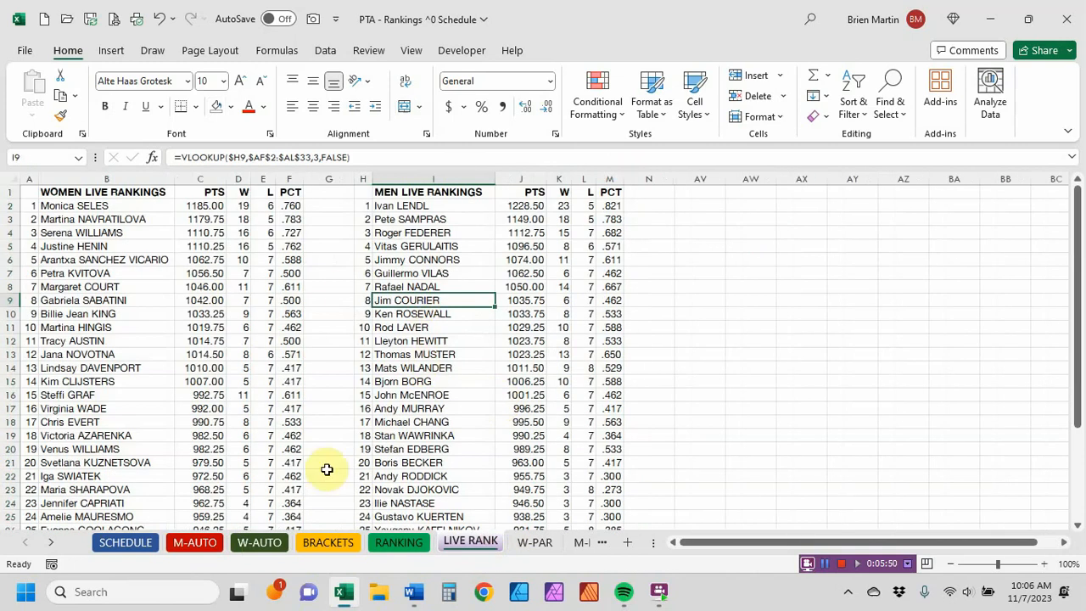
# - Enter the Wawrinka–Vilas quarter-final score on M-AUTO as 6–2 in set 1 and 6–4 in set 2
pyautogui.click(188, 542)
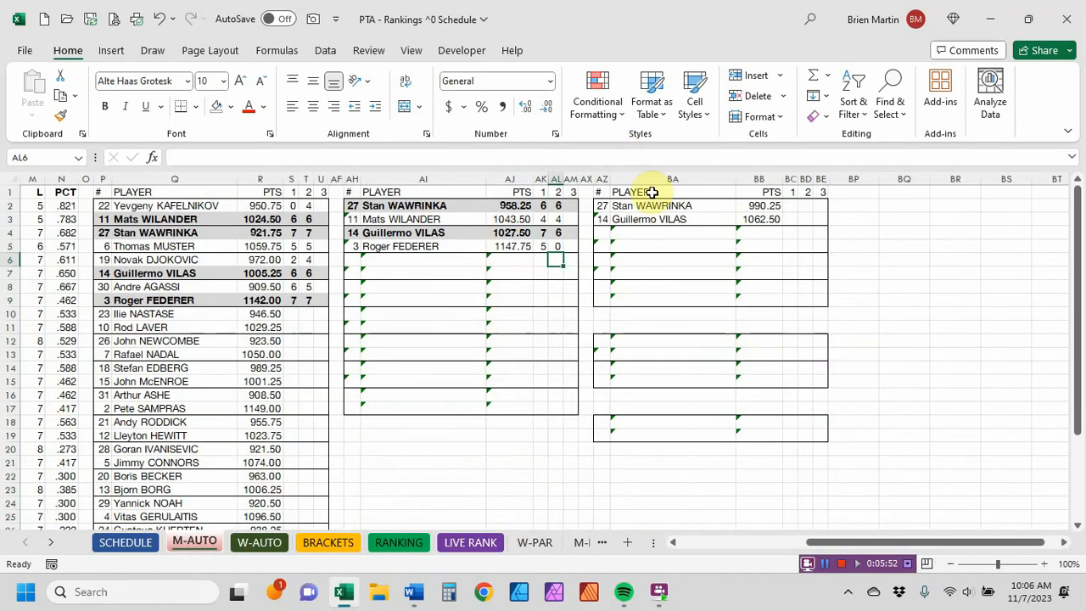
pyautogui.click(794, 205)
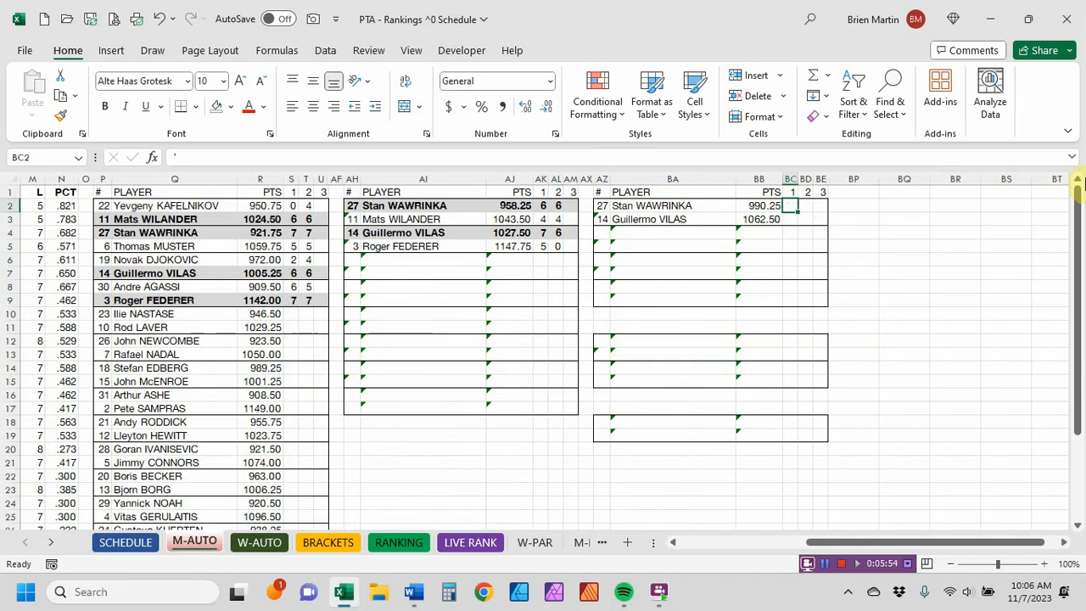
pyautogui.write('6')
pyautogui.press('Return')
pyautogui.write('2')
pyautogui.press('Up')
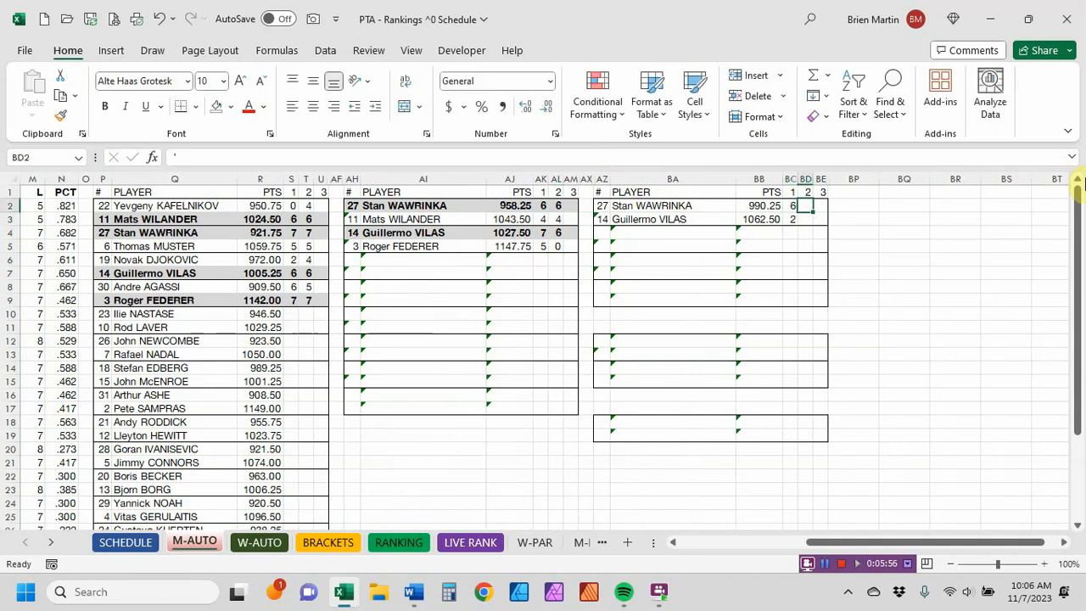
pyautogui.write('6')
pyautogui.press('Return')
pyautogui.write('4')
pyautogui.press('Return')
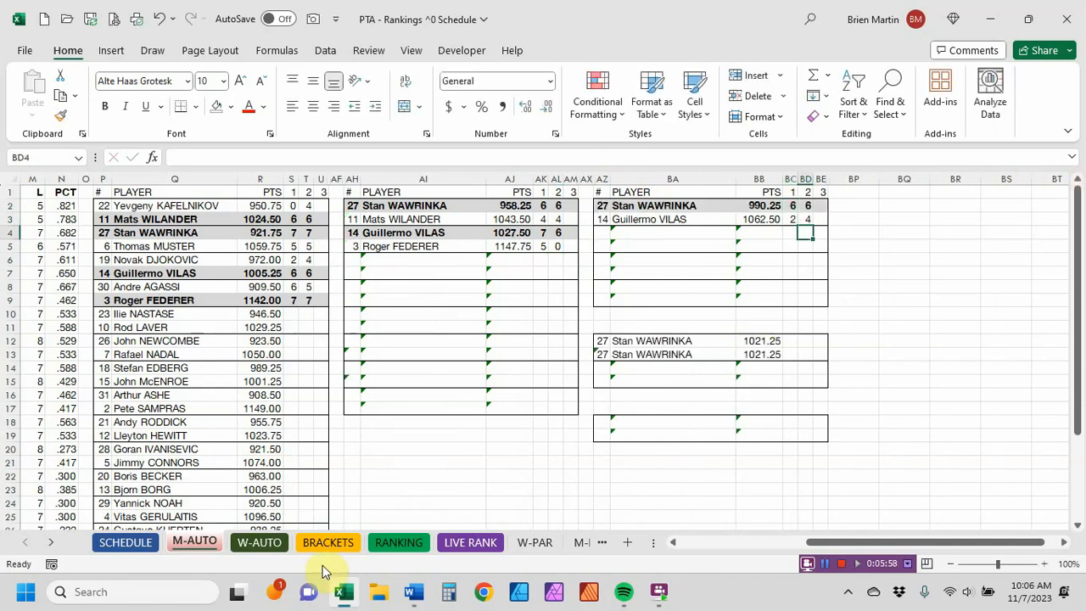
# - Review the quarter-final scores and the semi-final slots of the men's draw on BRACKETS
pyautogui.click(328, 542)
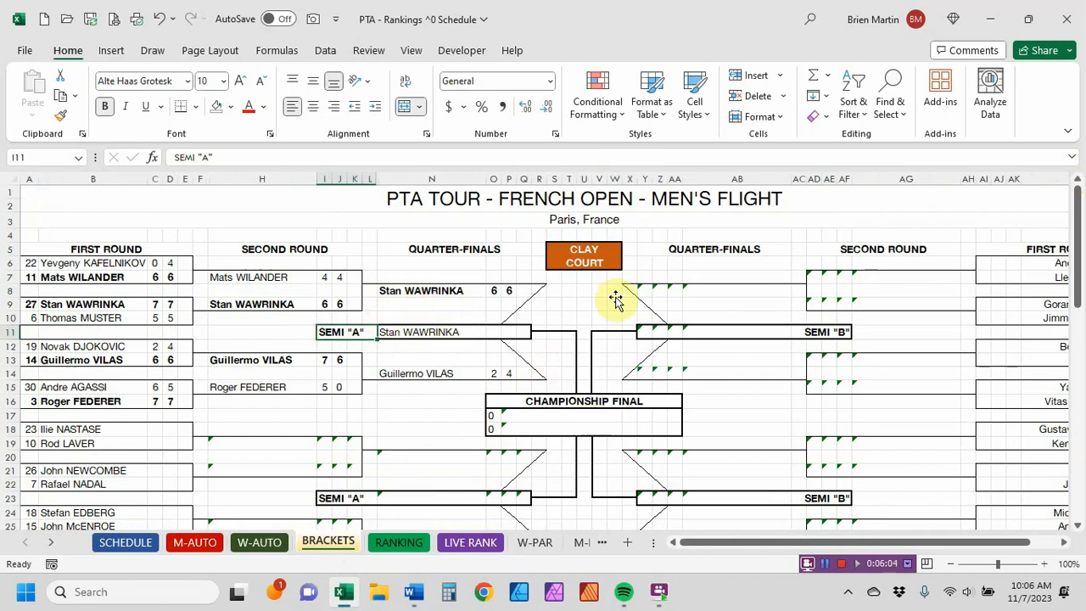
pyautogui.scroll(-4, 249, 359)
pyautogui.scroll(4, 249, 359)
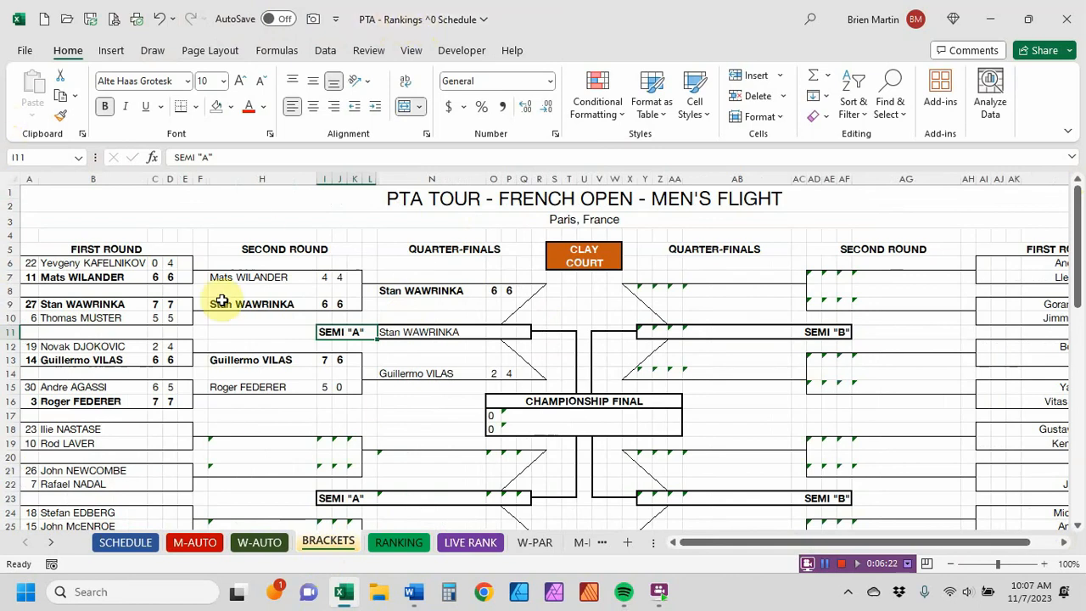
# - Copy the women's live rankings for all 32 players on LIVE RANK, covering names, points, wins and losses
pyautogui.click(473, 543)
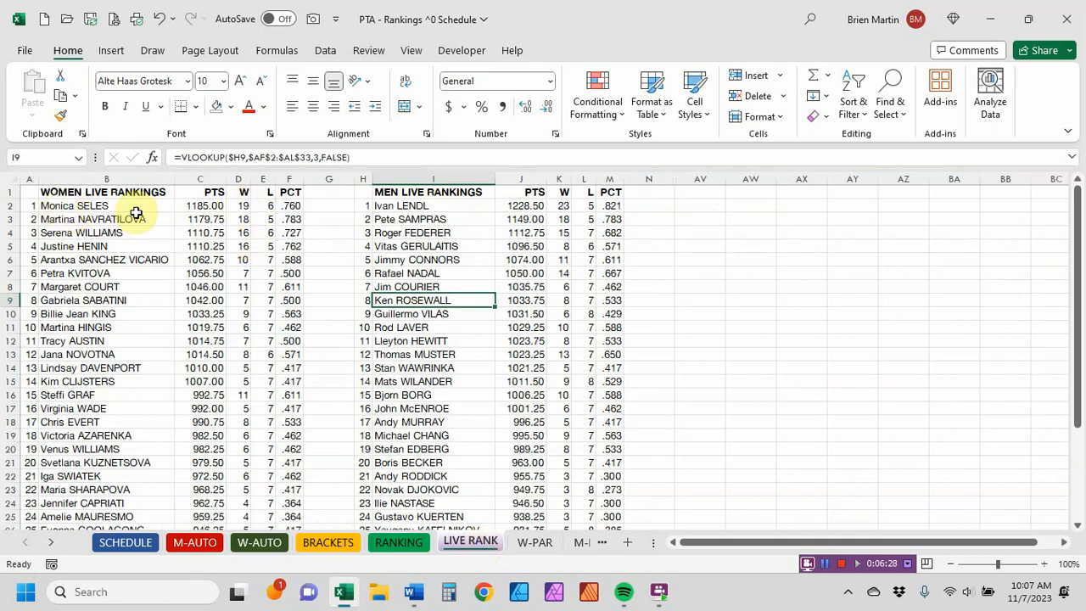
pyautogui.moveTo(127, 205); pyautogui.dragTo(265, 501)
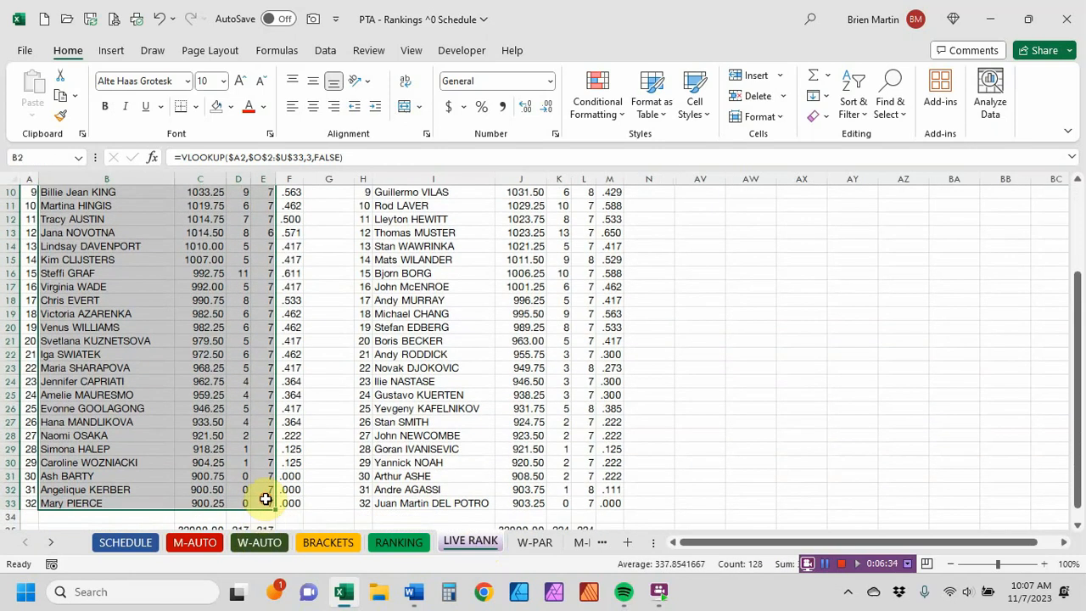
pyautogui.hotkey('ctrl', 'c')
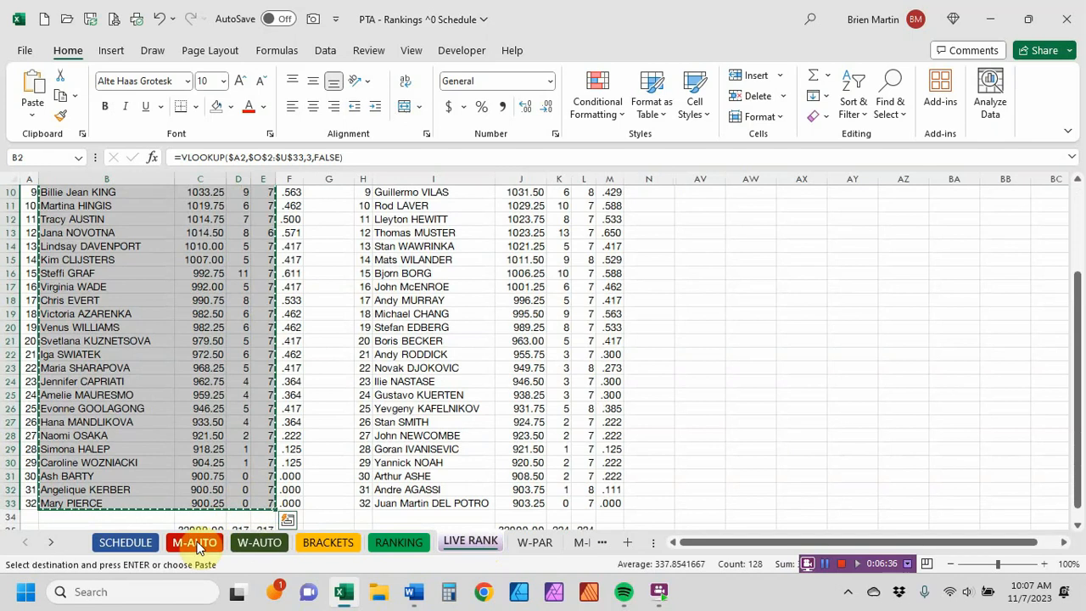
# - Examine the Values and Paste Special options for placing the copied women's rankings at cell B2 of W-AUTO
pyautogui.click(252, 547)
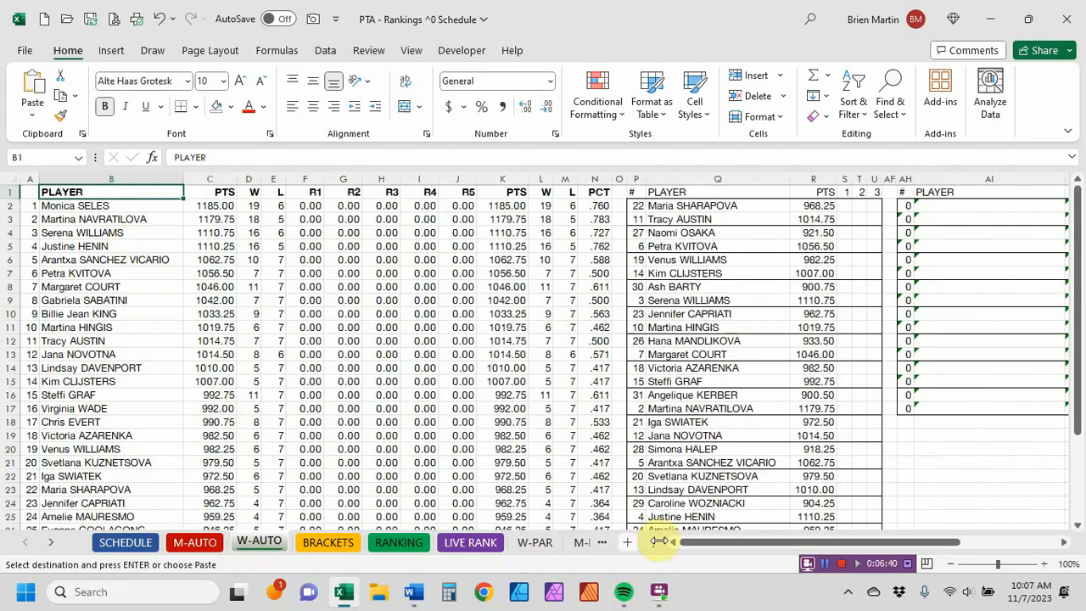
pyautogui.moveTo(686, 543); pyautogui.dragTo(585, 556)
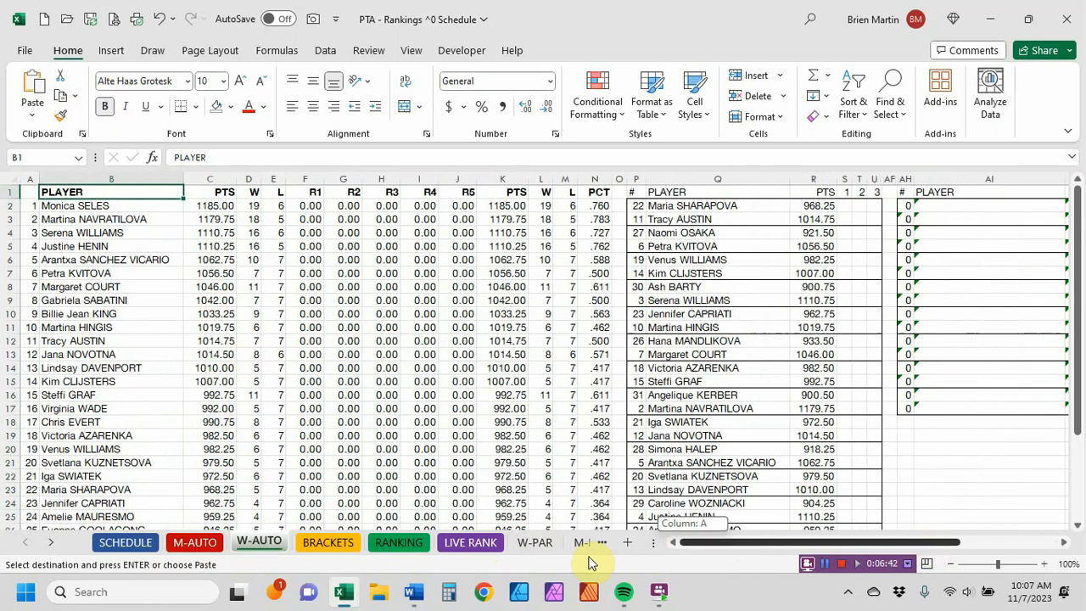
pyautogui.click(79, 205)
pyautogui.rightClick(78, 204)
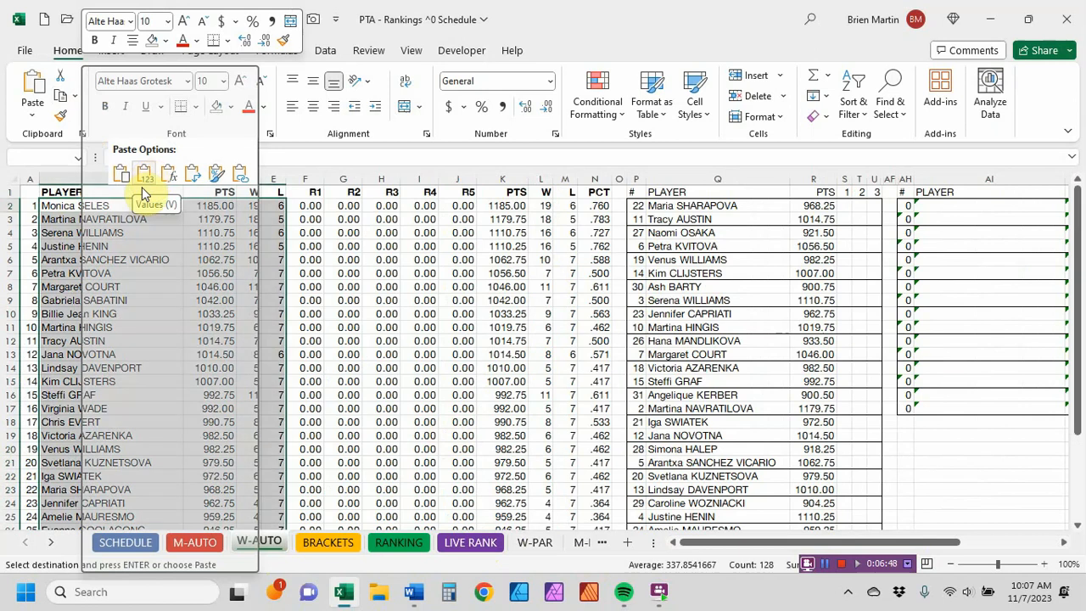
pyautogui.moveTo(250, 201)
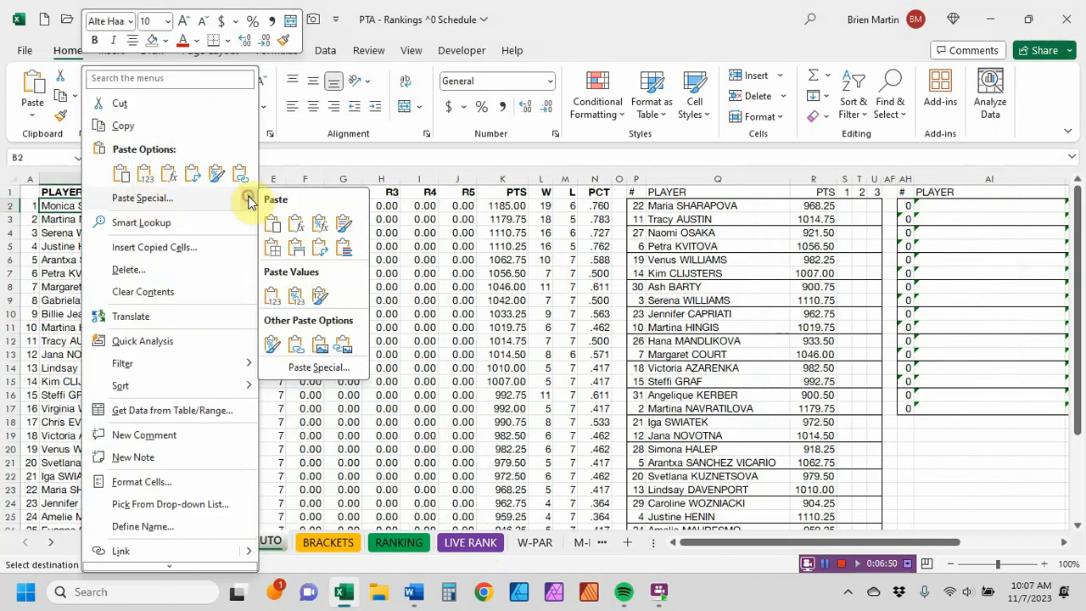
pyautogui.click(594, 7)
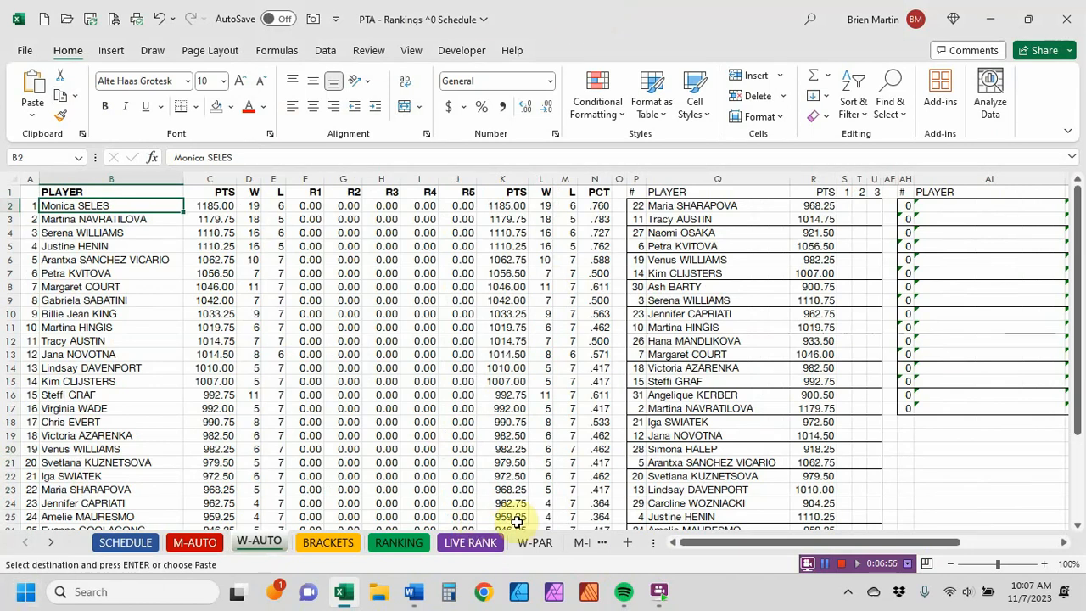
# - Cancel the pending copy of the women's live rankings on LIVE RANK
pyautogui.click(480, 541)
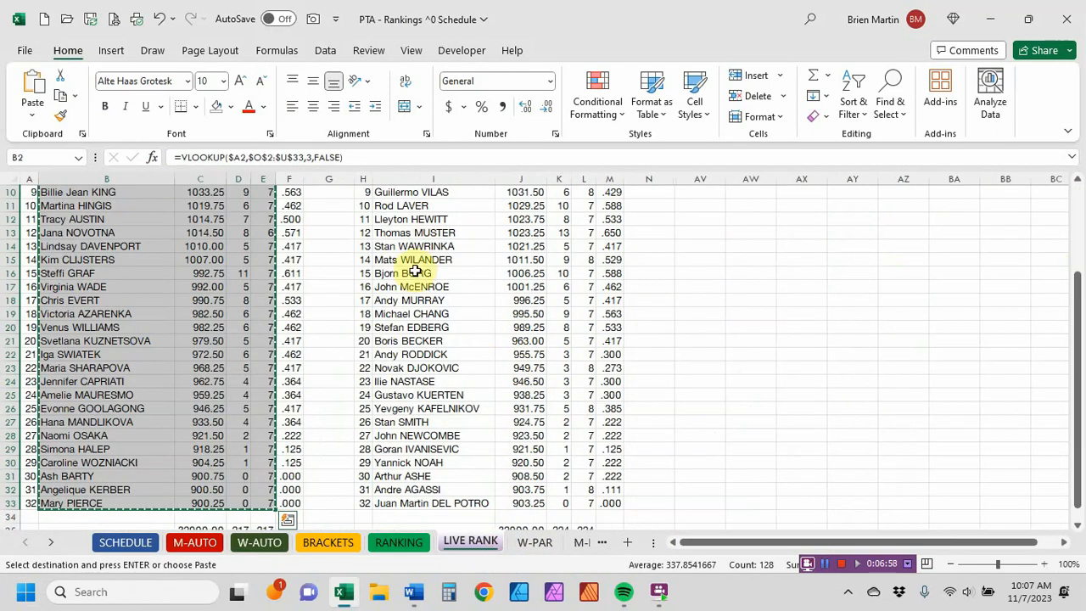
pyautogui.scroll(3, 413, 263)
pyautogui.press('Escape')
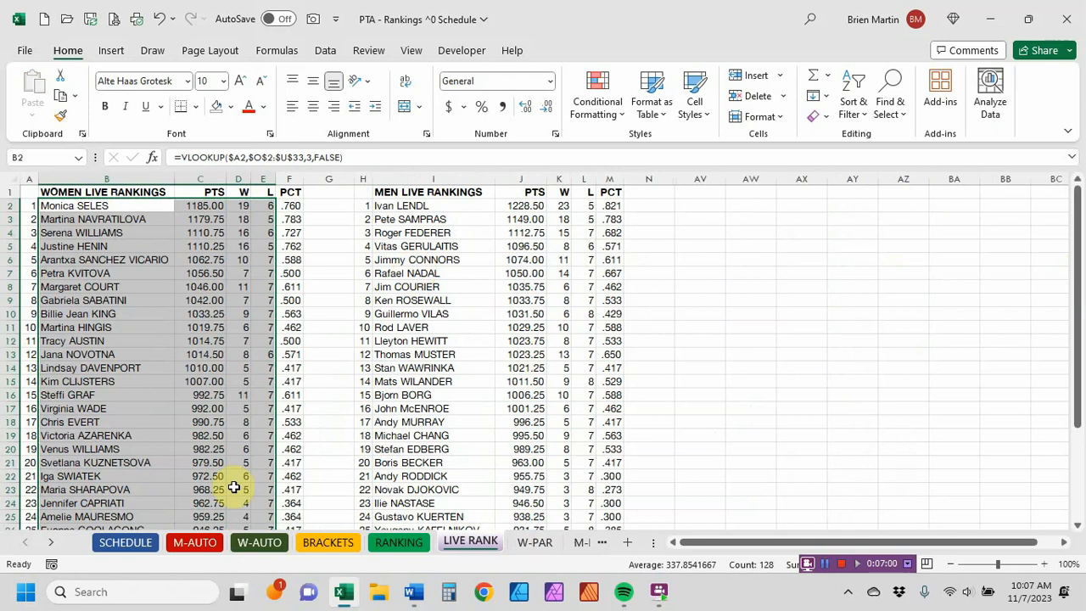
# - Blank Kafelnikov's first-round set scores in S2:U2 on M-AUTO by entering an apostrophe in each cell
pyautogui.click(255, 542)
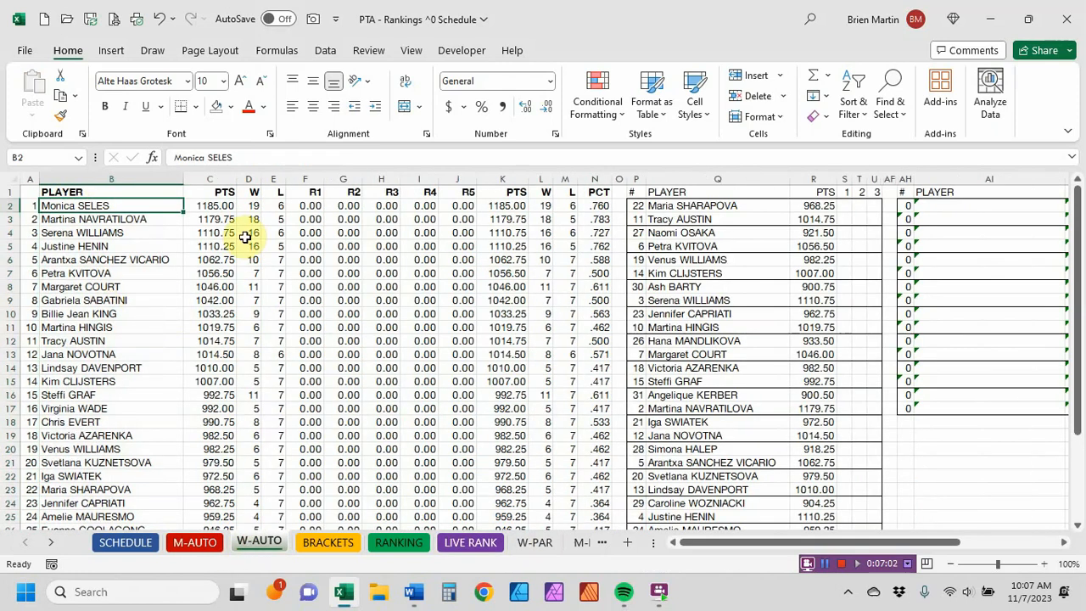
pyautogui.click(195, 541)
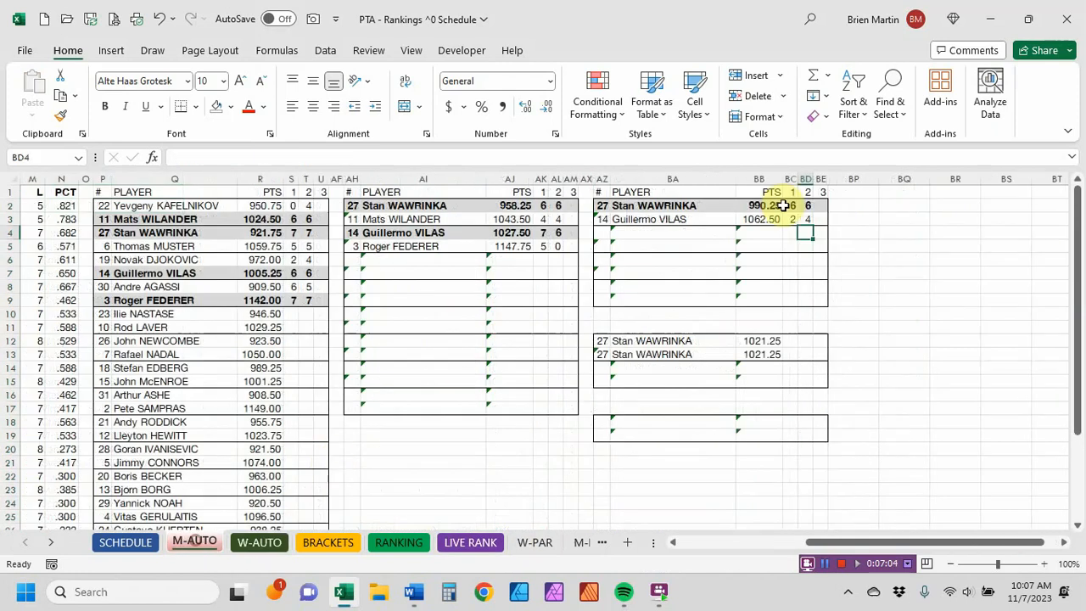
pyautogui.click(290, 210)
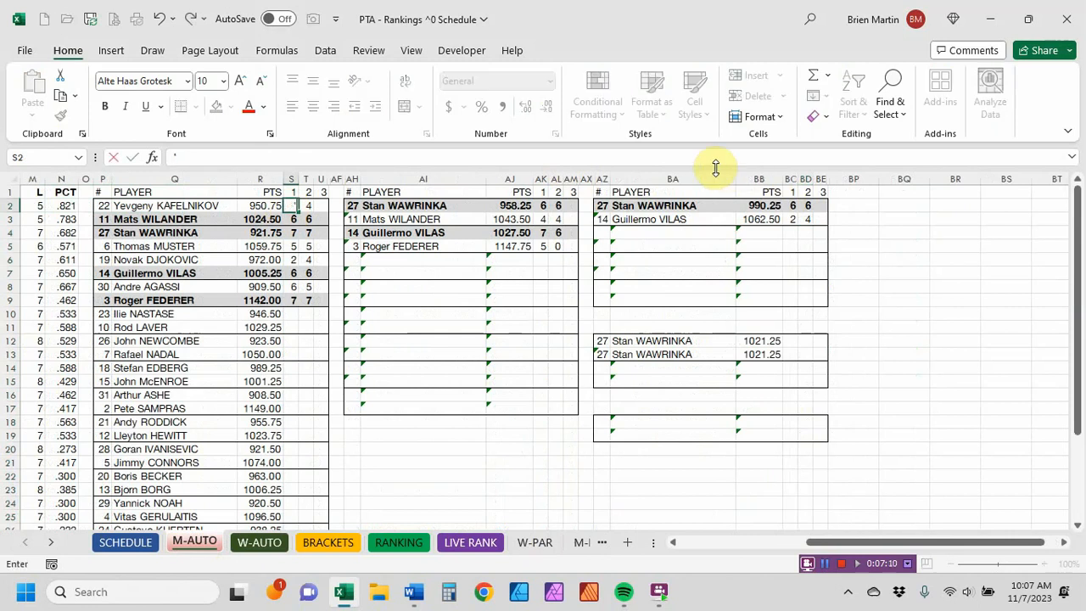
pyautogui.press('Tab')
pyautogui.press('Tab')
pyautogui.press('Tab')
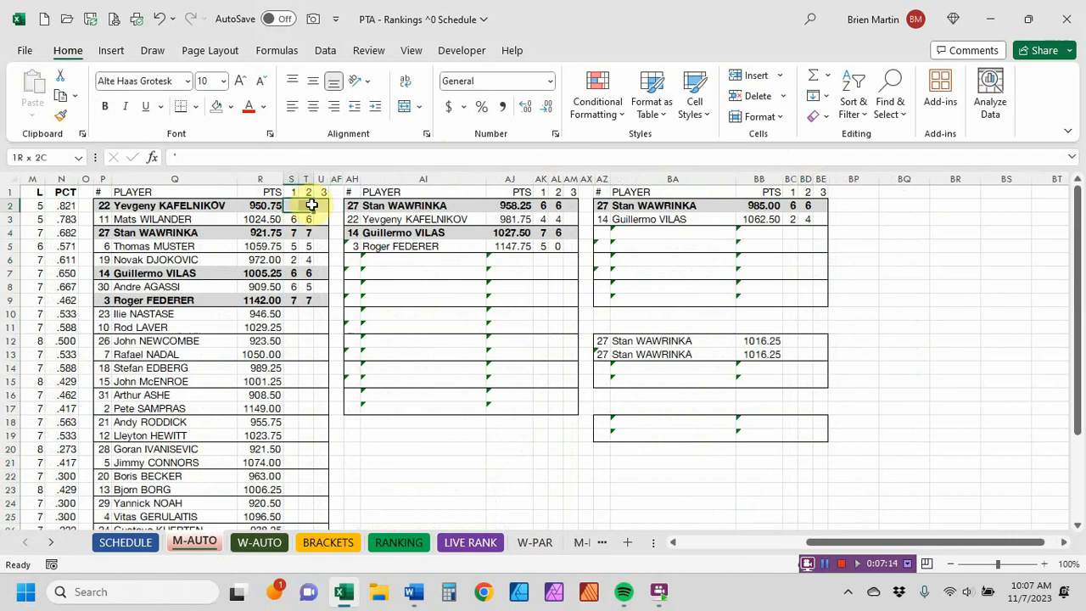
# - Copy the blanked cells S2:U2 and paste them as values over the first-round scores in S3:U9
pyautogui.hotkey('ctrl', 'c')
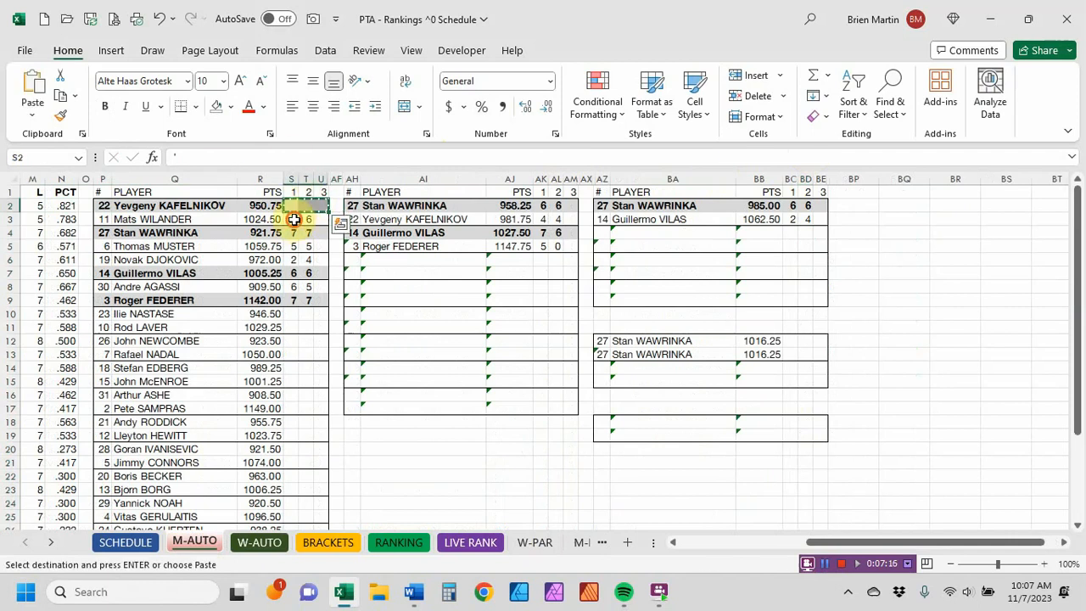
pyautogui.moveTo(293, 219); pyautogui.dragTo(317, 293)
pyautogui.rightClick(330, 276)
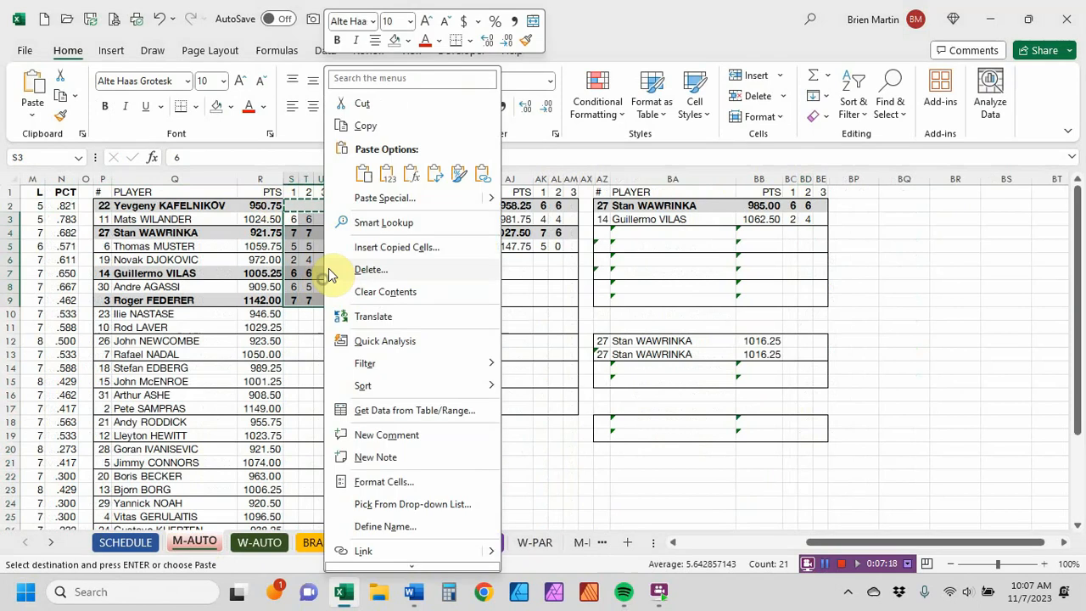
pyautogui.click(389, 180)
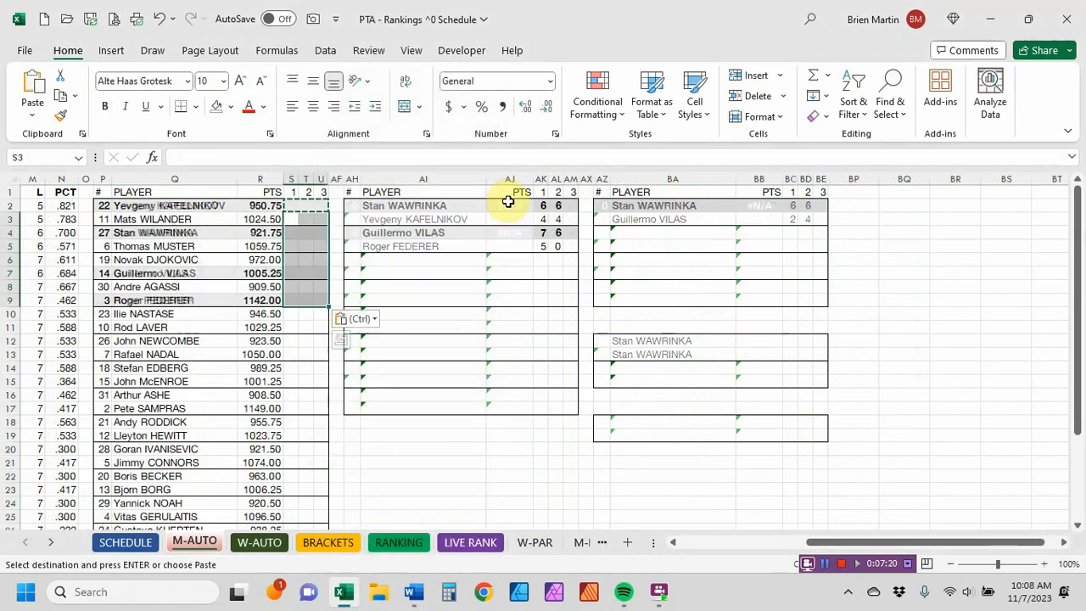
# - Paste the same blanks as values over the second-round scores in AK2:AM5 and the quarter-final scores in BC2:BE3
pyautogui.moveTo(543, 205); pyautogui.dragTo(565, 244)
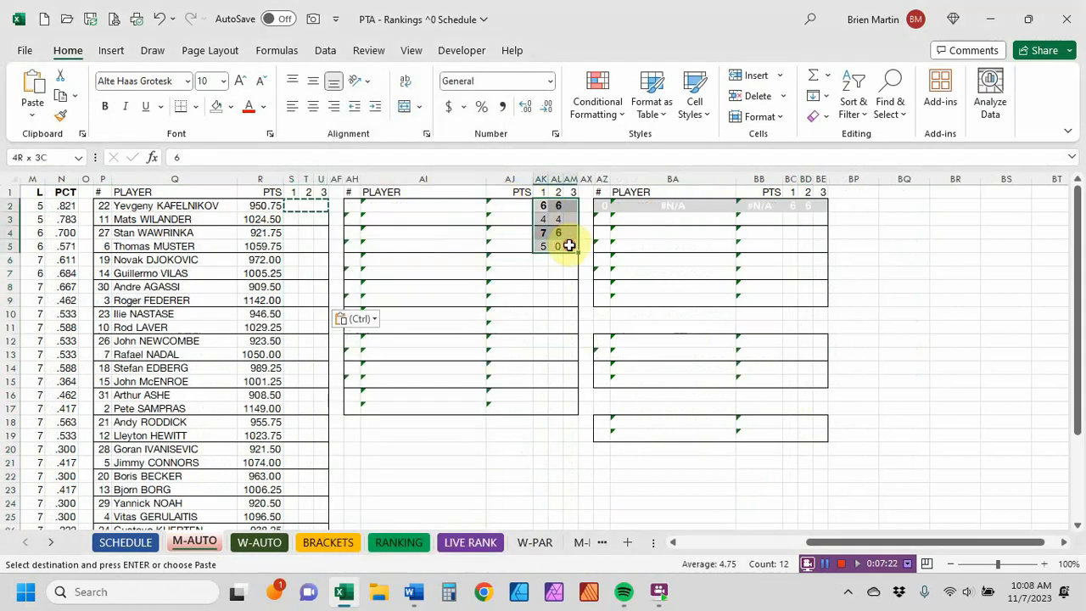
pyautogui.rightClick(566, 248)
pyautogui.click(642, 177)
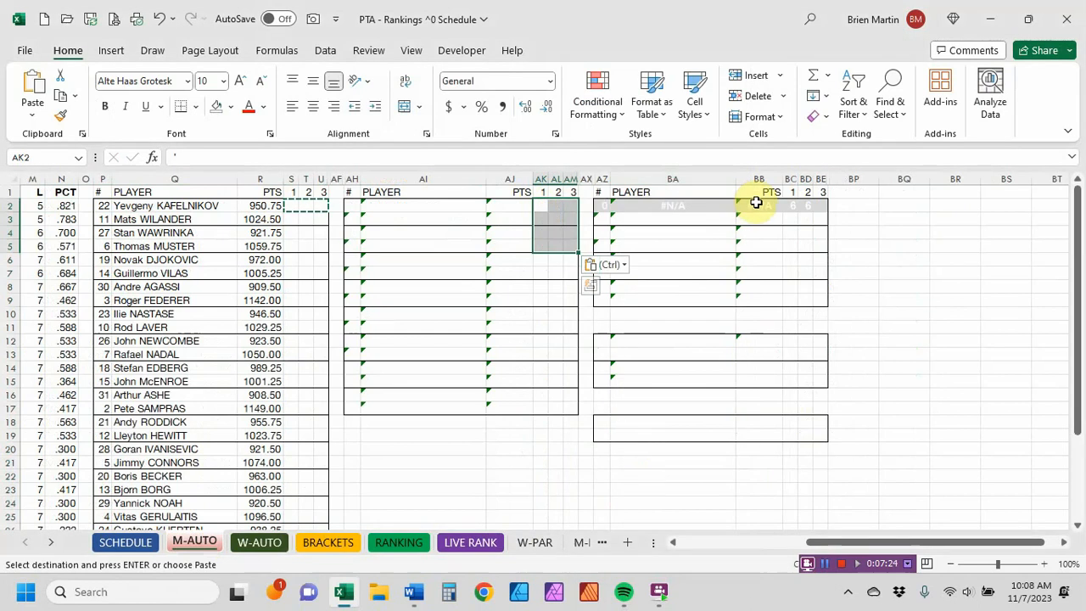
pyautogui.moveTo(791, 205); pyautogui.dragTo(821, 218)
pyautogui.rightClick(821, 219)
pyautogui.click(873, 178)
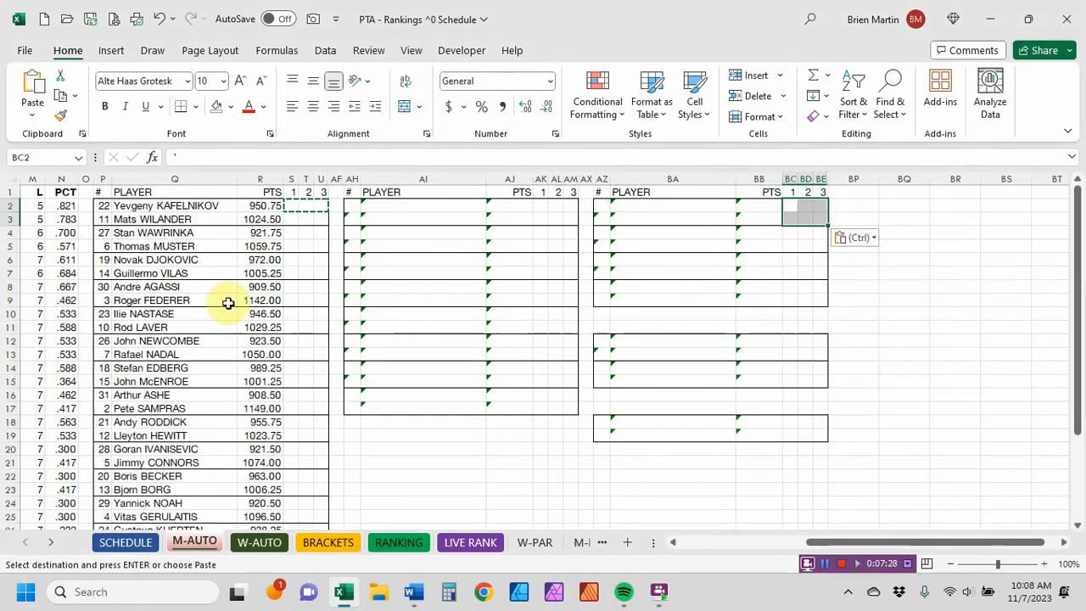
pyautogui.press('Escape')
pyautogui.click(306, 419)
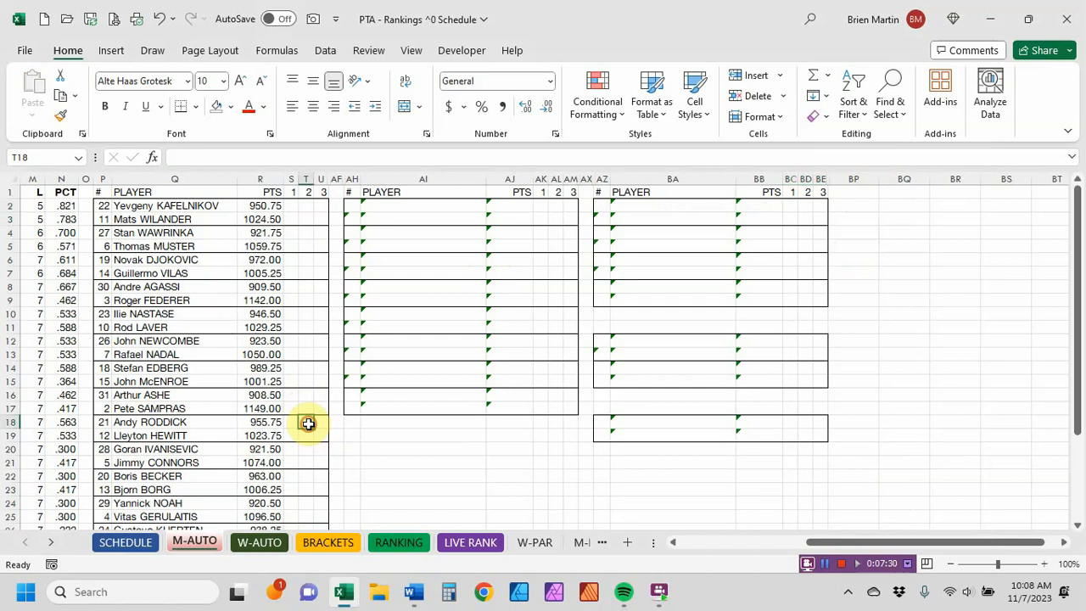
pyautogui.click(291, 425)
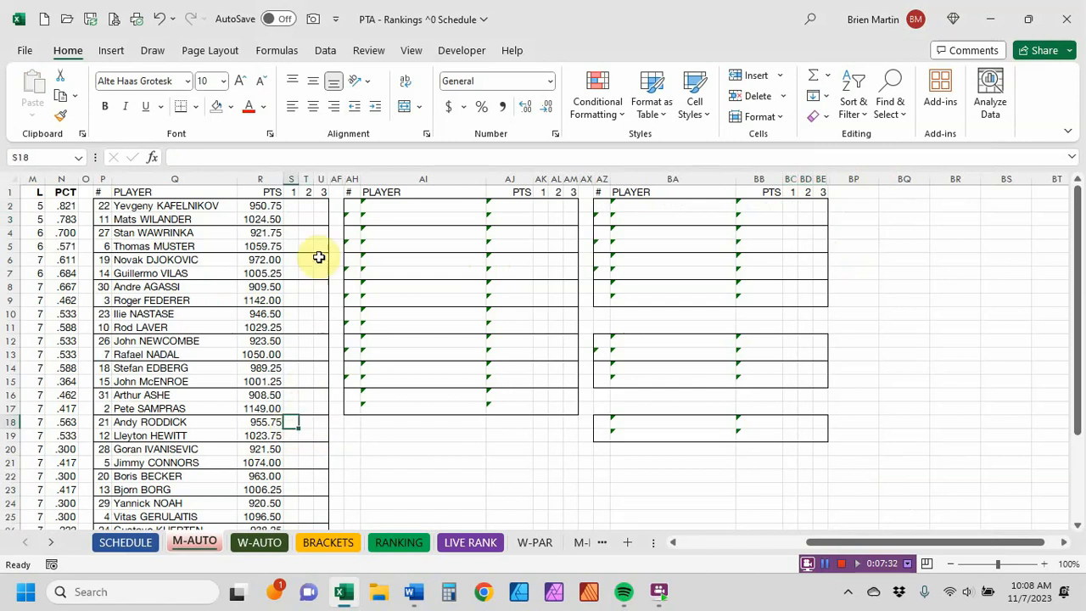
pyautogui.click(317, 207)
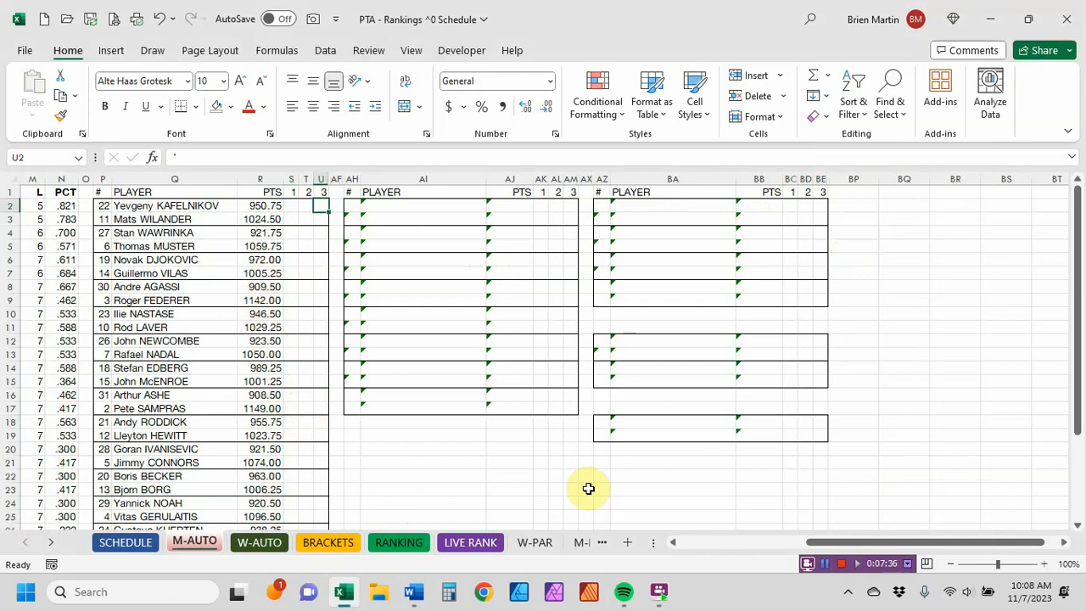
pyautogui.click(683, 543)
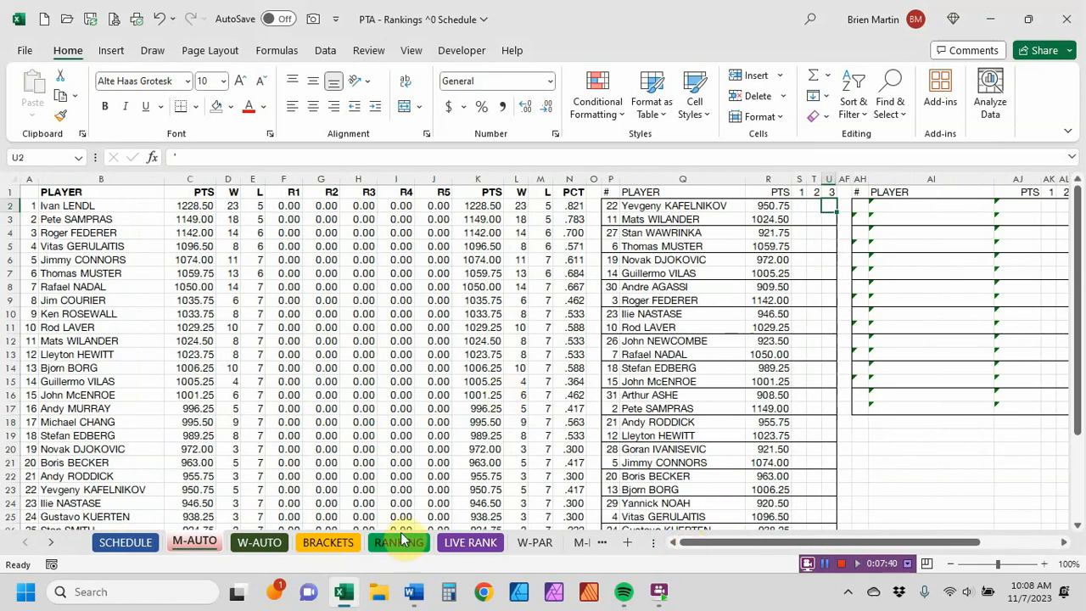
# - Read the comment on the current tournament number in A4 of SCHEDULE and check the tournament heading on BRACKETS
pyautogui.click(127, 551)
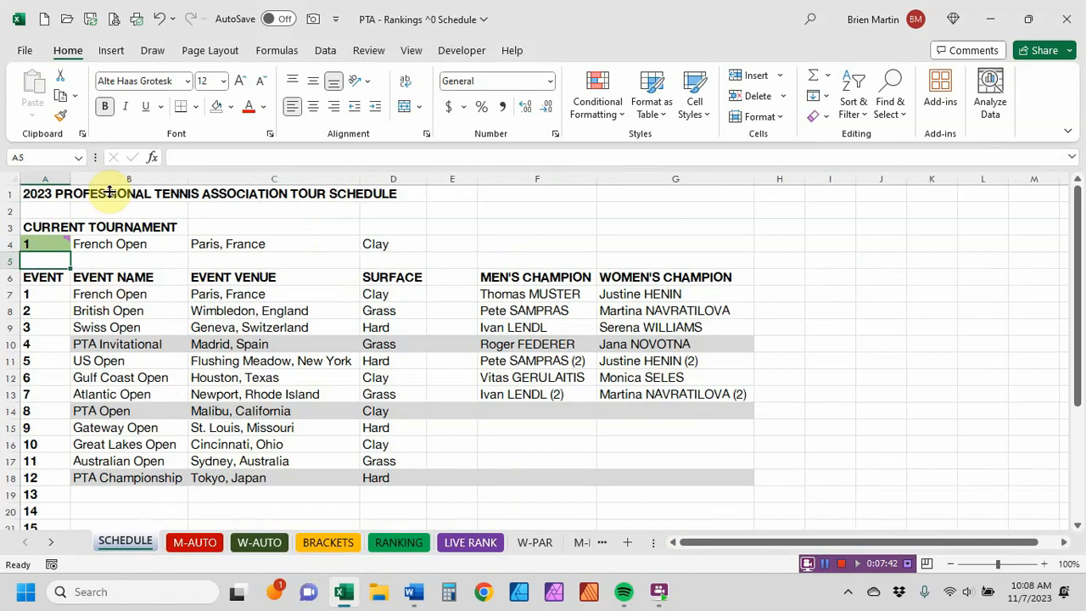
pyautogui.click(57, 243)
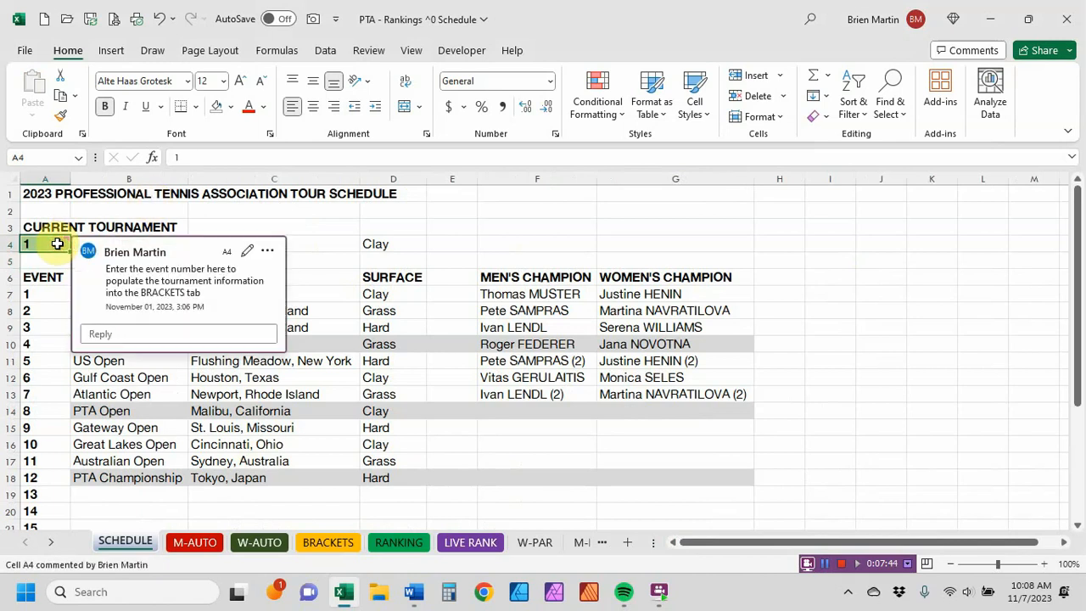
pyautogui.click(313, 538)
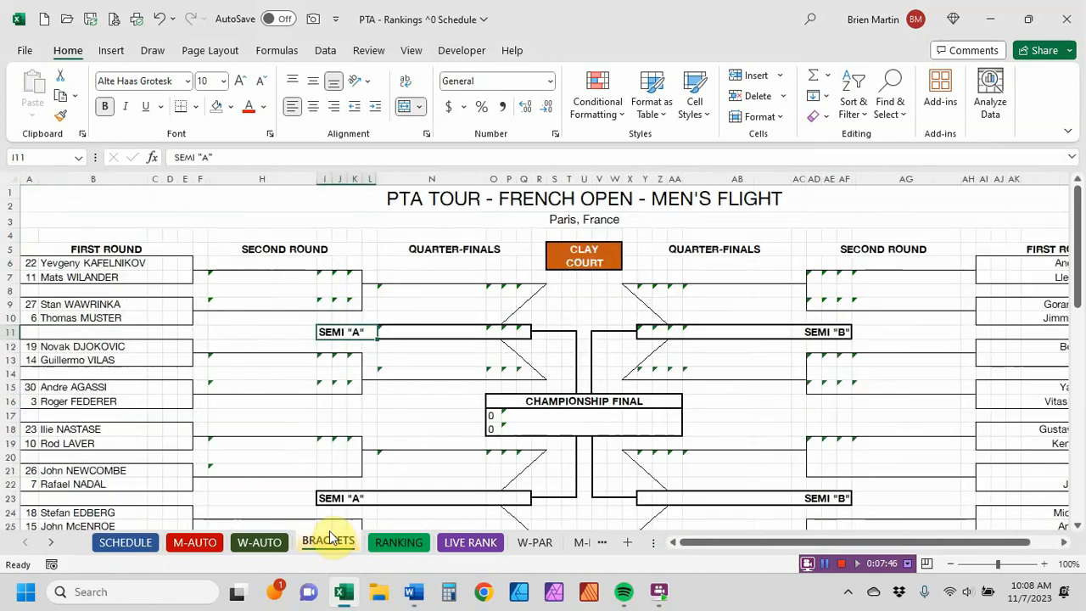
# - Review the men's sheet M-AUTO and the women's round-by-round score tables on W-AUTO
pyautogui.click(190, 542)
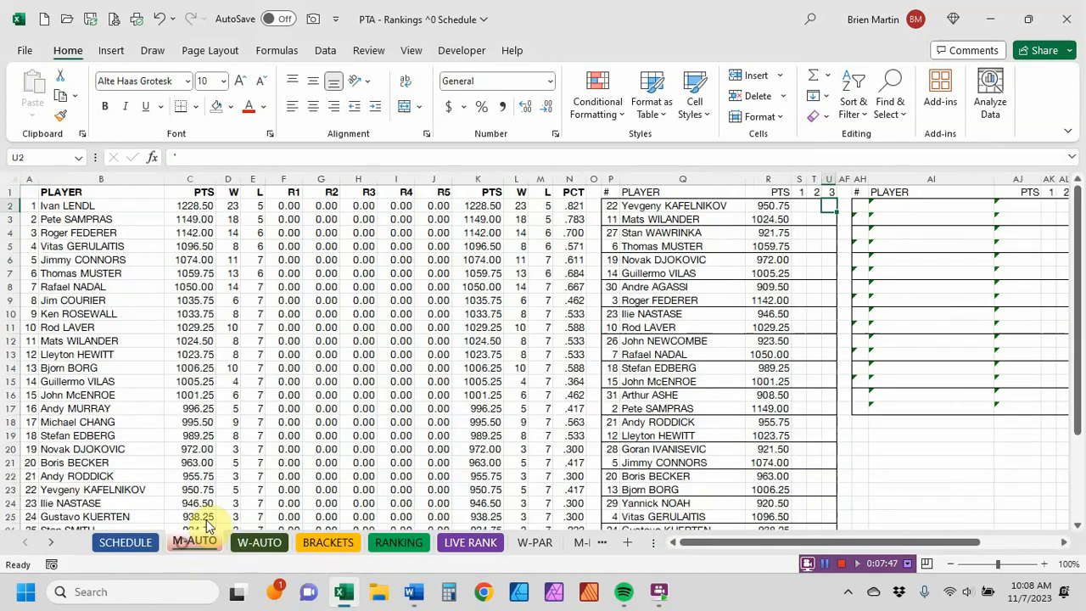
pyautogui.click(259, 541)
pyautogui.moveTo(747, 540); pyautogui.dragTo(842, 532)
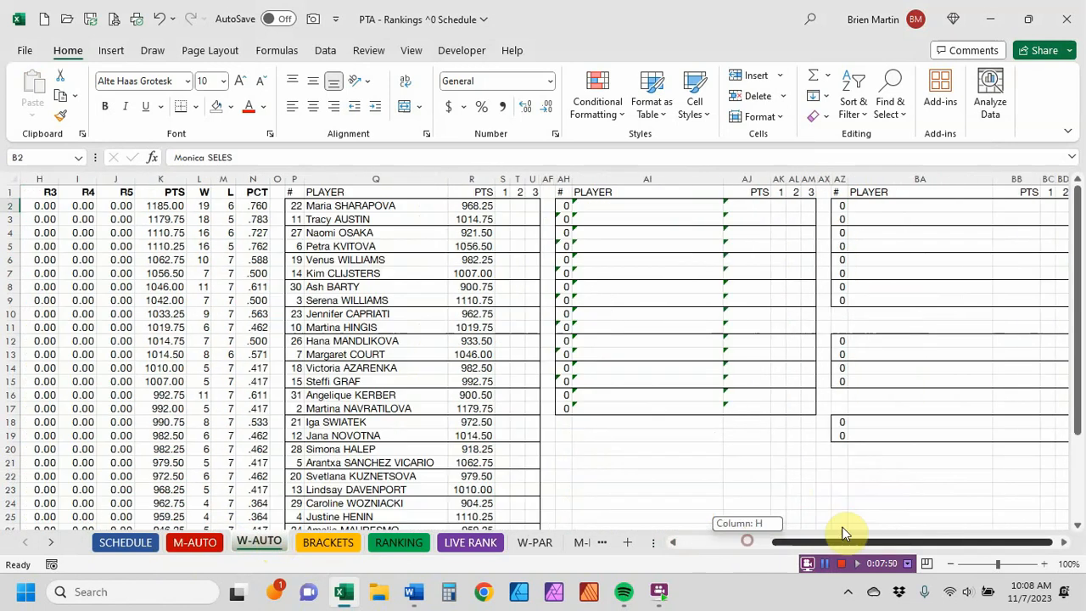
pyautogui.scroll(-1, 483, 265)
pyautogui.scroll(-5, 482, 265)
pyautogui.scroll(5, 483, 264)
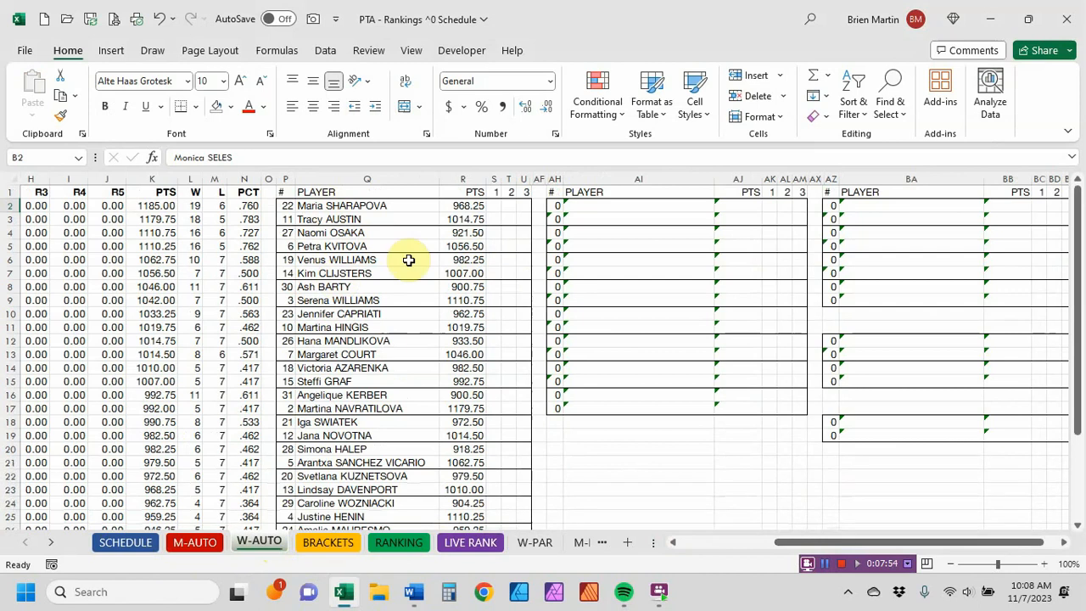
pyautogui.scroll(-4, 416, 263)
pyautogui.scroll(4, 356, 322)
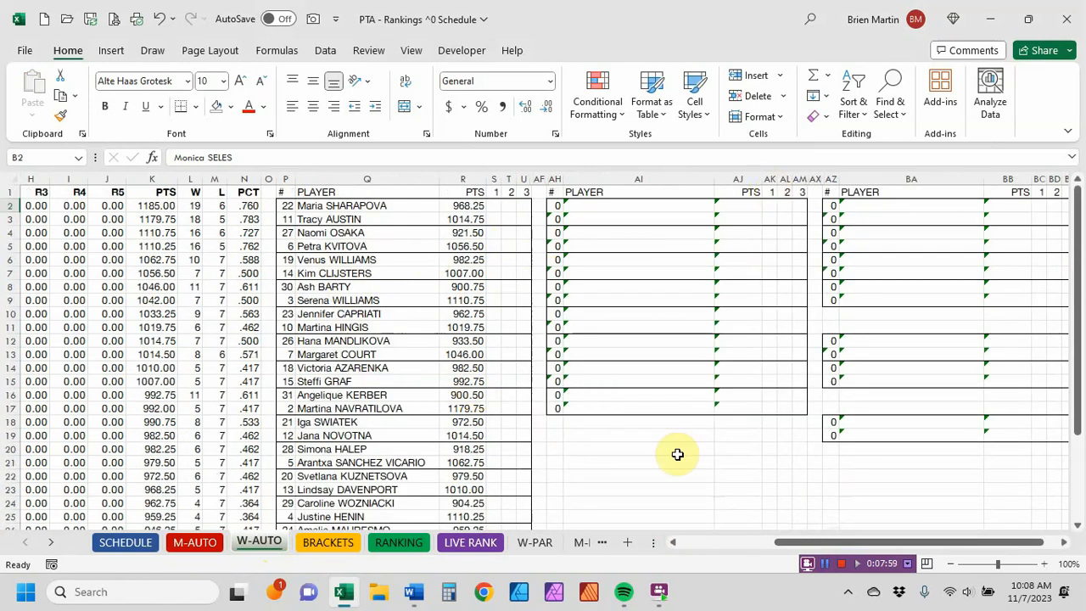
# - Review the men's and women's draws on BRACKETS and check the sheet's one-page print preview
pyautogui.click(318, 541)
pyautogui.scroll(-3, 549, 249)
pyautogui.scroll(-5, 547, 246)
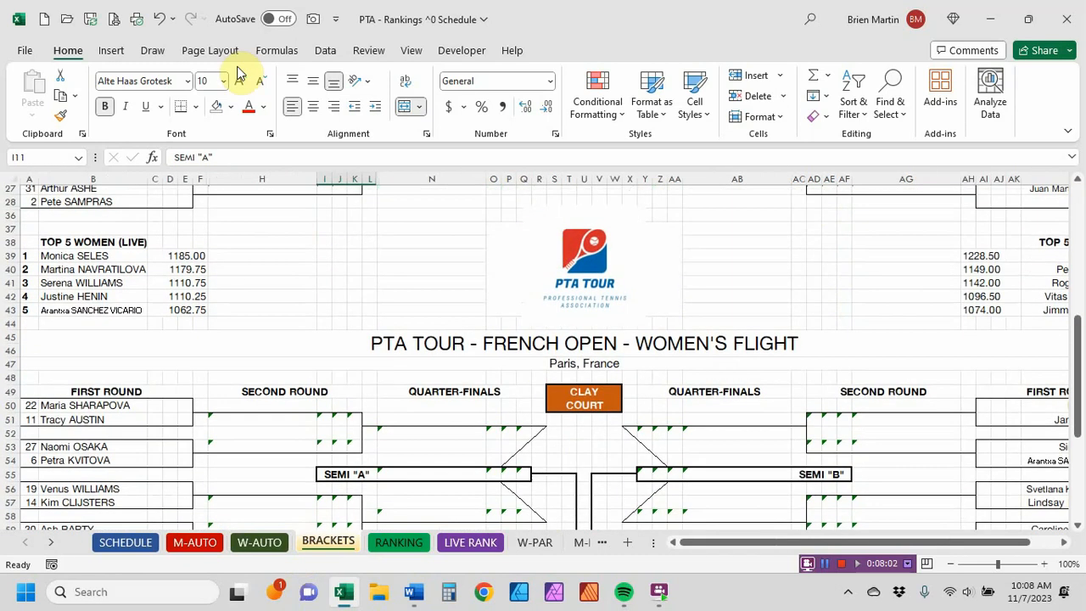
pyautogui.click(115, 19)
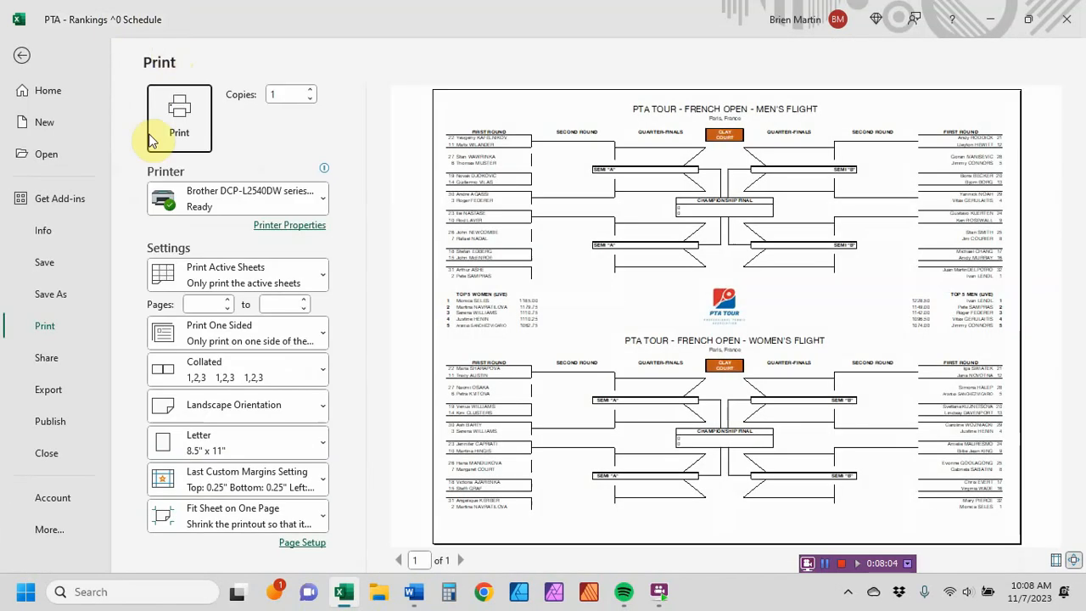
pyautogui.click(21, 54)
# - Review the full standings and totals on RANKING, the tables on LIVE RANK and the player list on M-AUTO
pyautogui.click(398, 542)
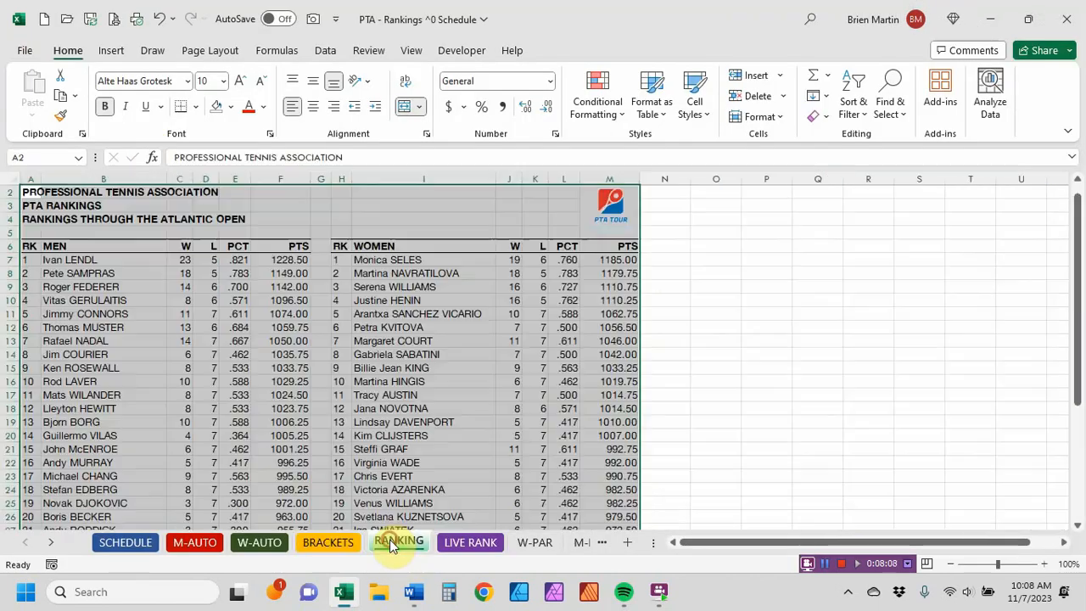
pyautogui.scroll(-7, 365, 363)
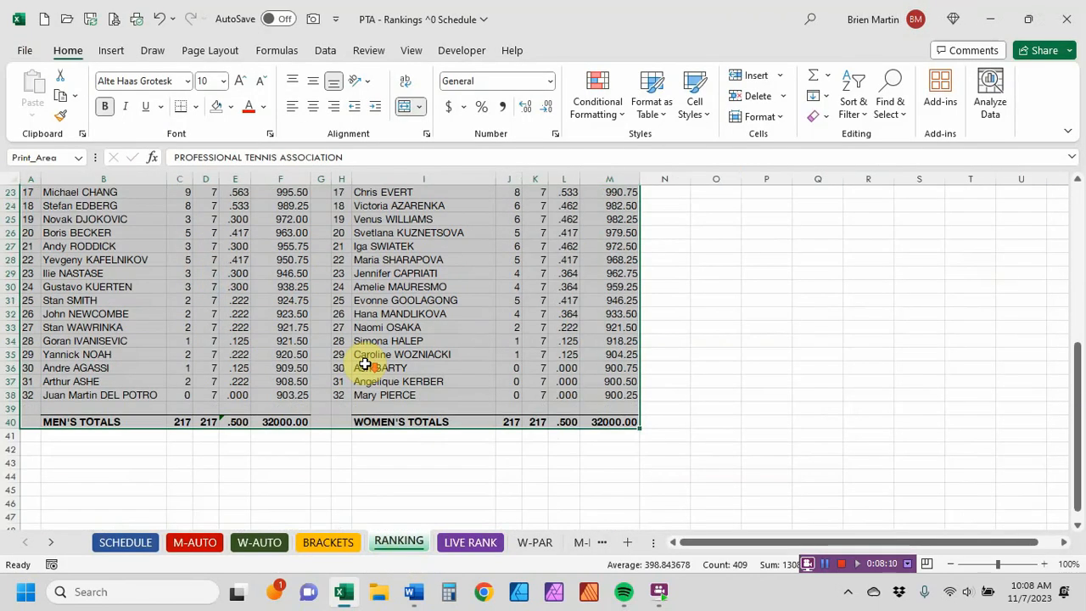
pyautogui.scroll(7, 365, 362)
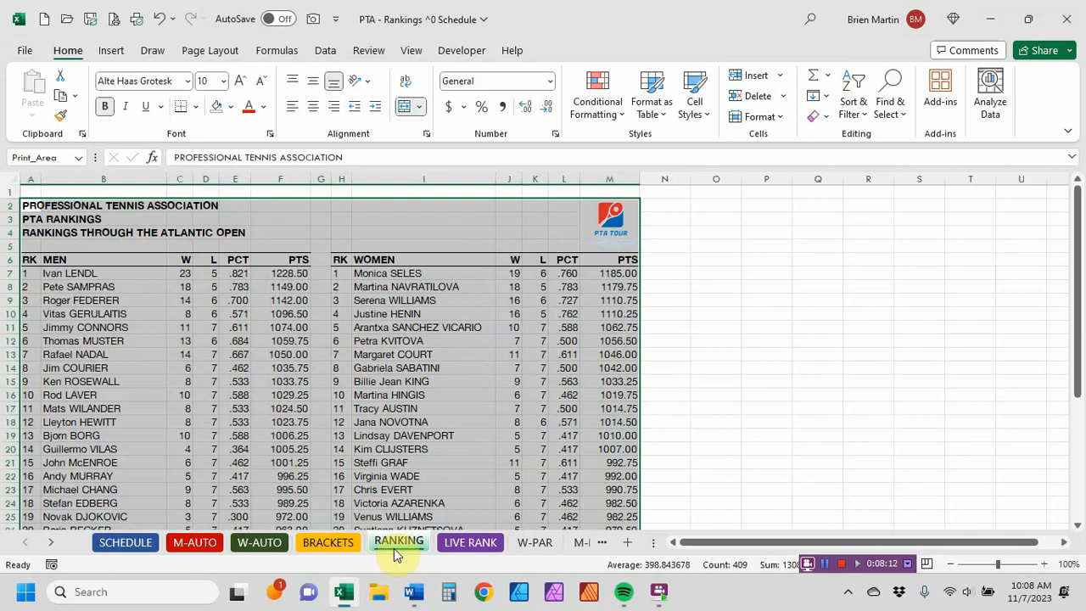
pyautogui.click(477, 542)
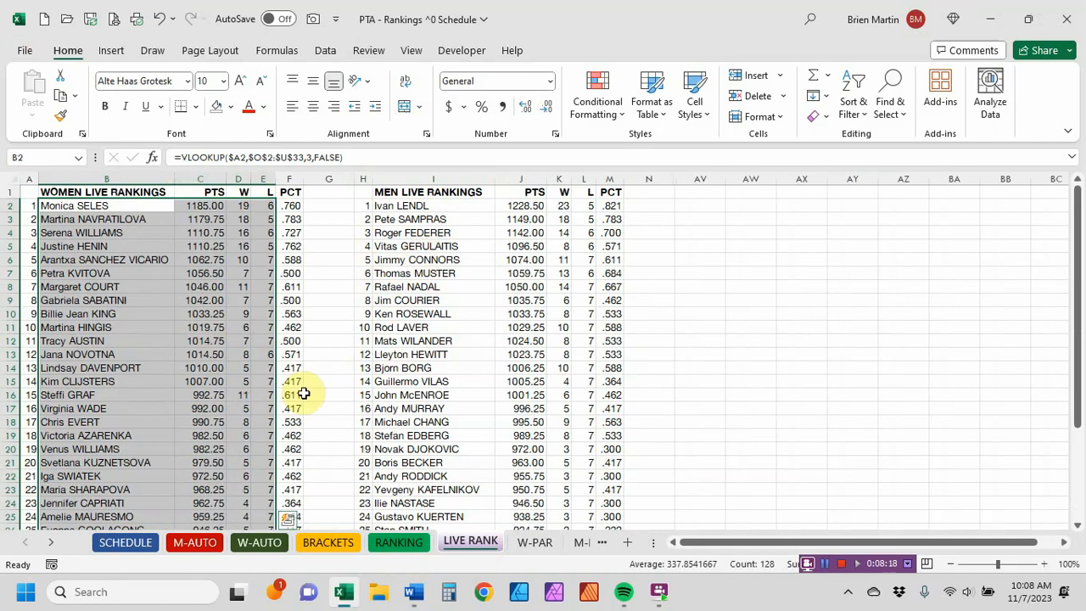
pyautogui.click(195, 542)
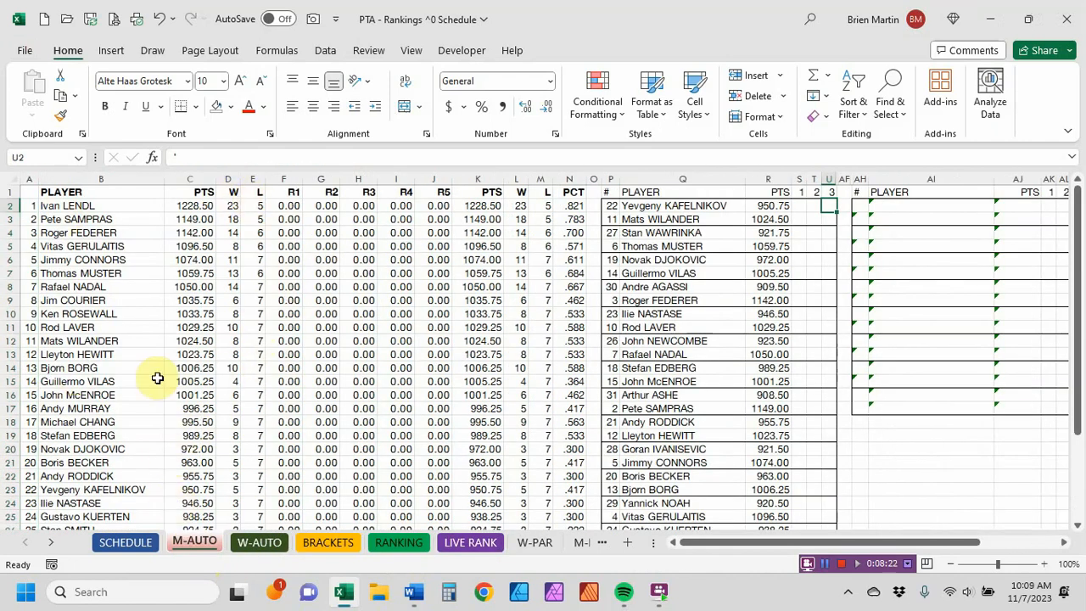
# - Review the event list on SCHEDULE and the men's standings, totals and first-round pairings on M-AUTO
pyautogui.scroll(-6, 158, 365)
pyautogui.scroll(6, 157, 364)
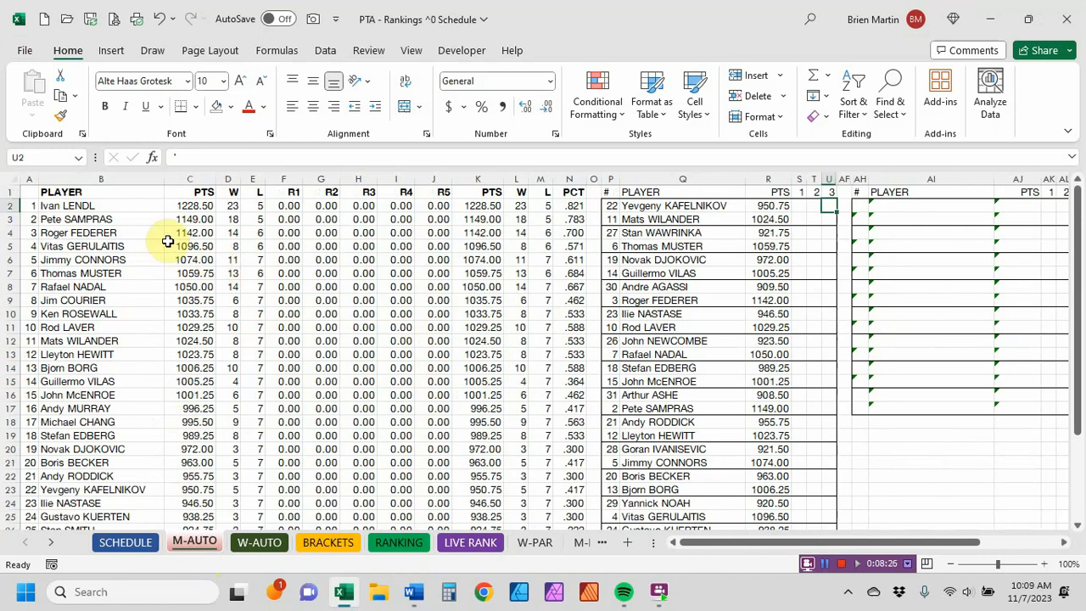
pyautogui.click(132, 543)
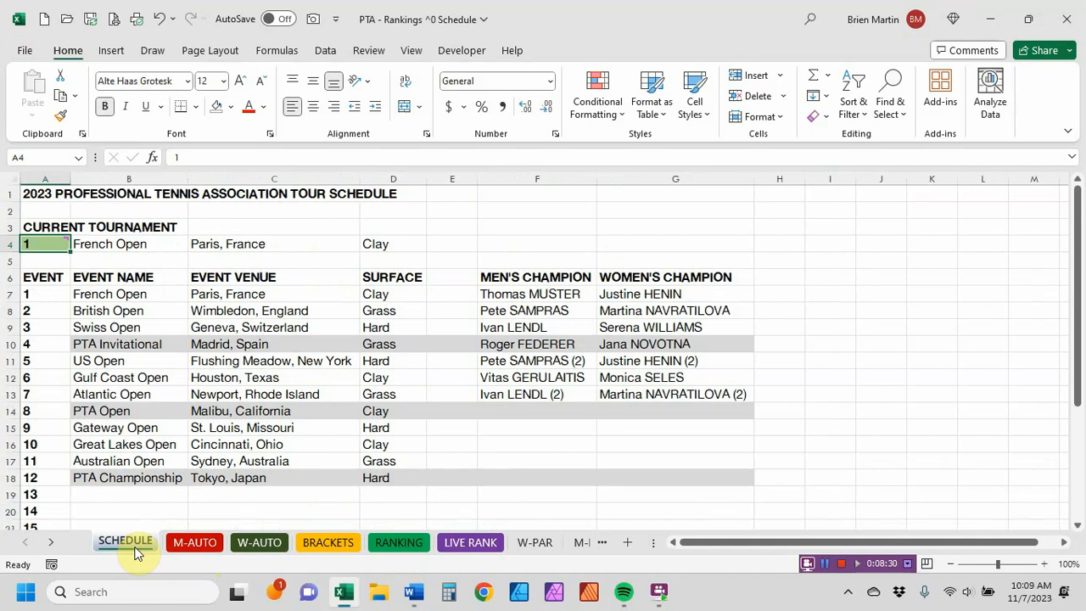
pyautogui.click(198, 544)
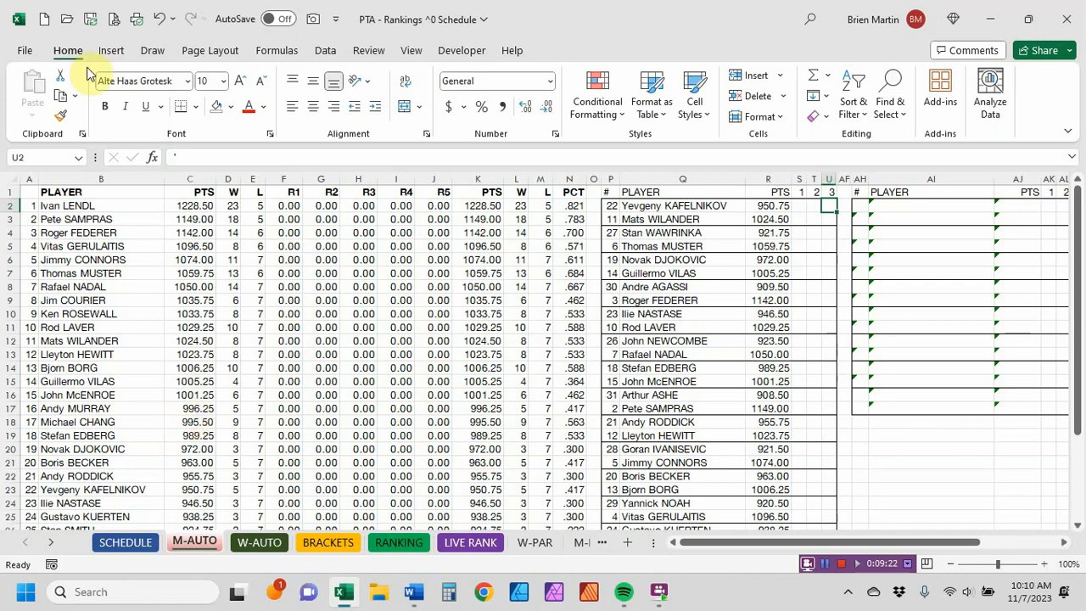
pyautogui.scroll(-9, 269, 245)
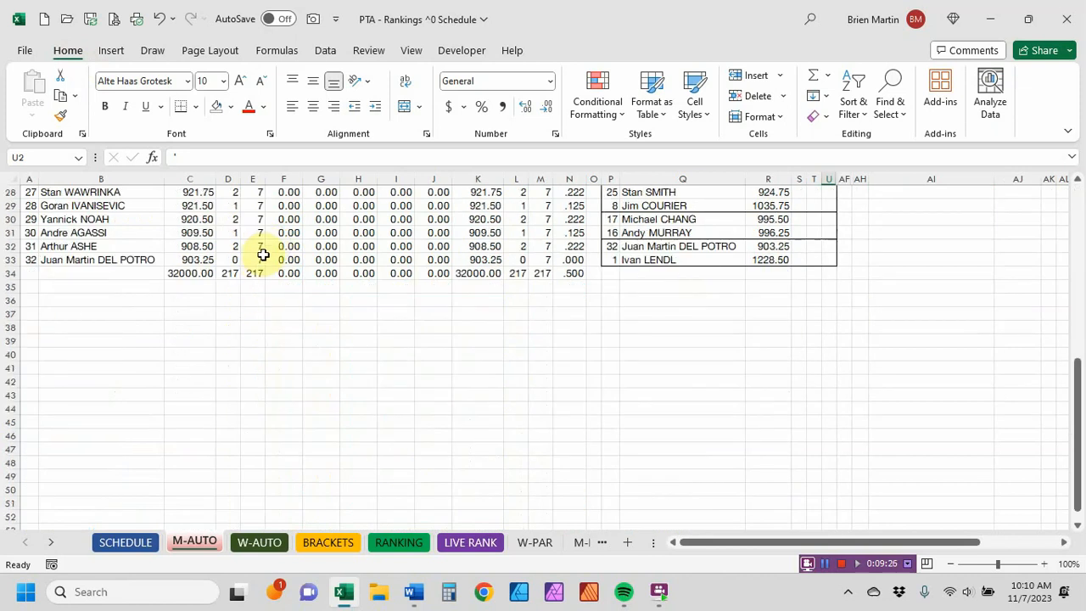
pyautogui.scroll(9, 270, 253)
# - Enter the Del Potro–Lendl first-round scores in S32:T33 as 6 and 6 for Del Potro, 2 and 2 for Lendl
pyautogui.scroll(-3, 780, 298)
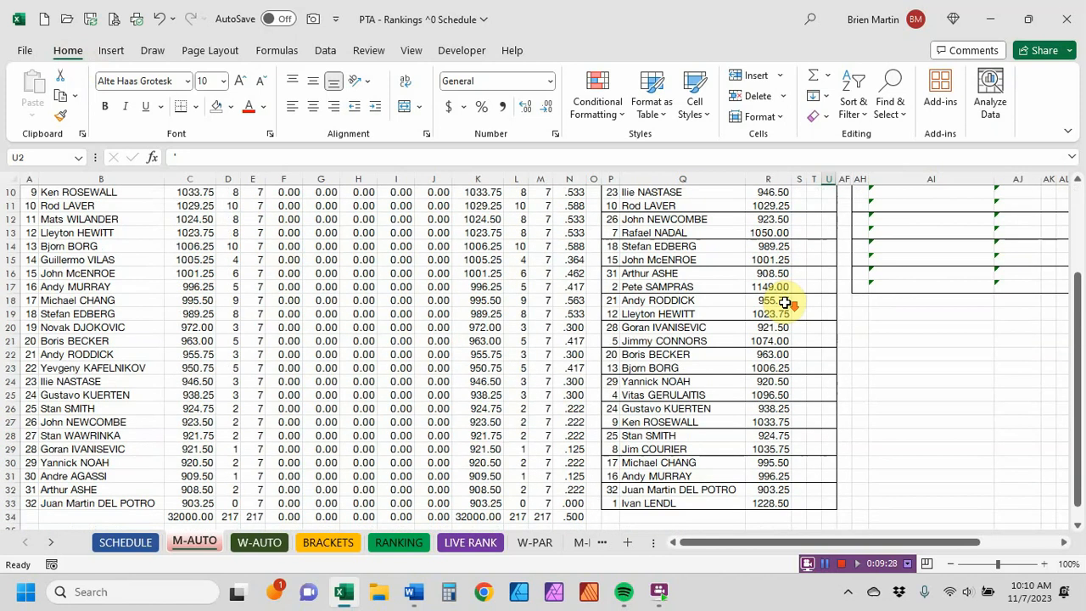
pyautogui.scroll(-1, 784, 302)
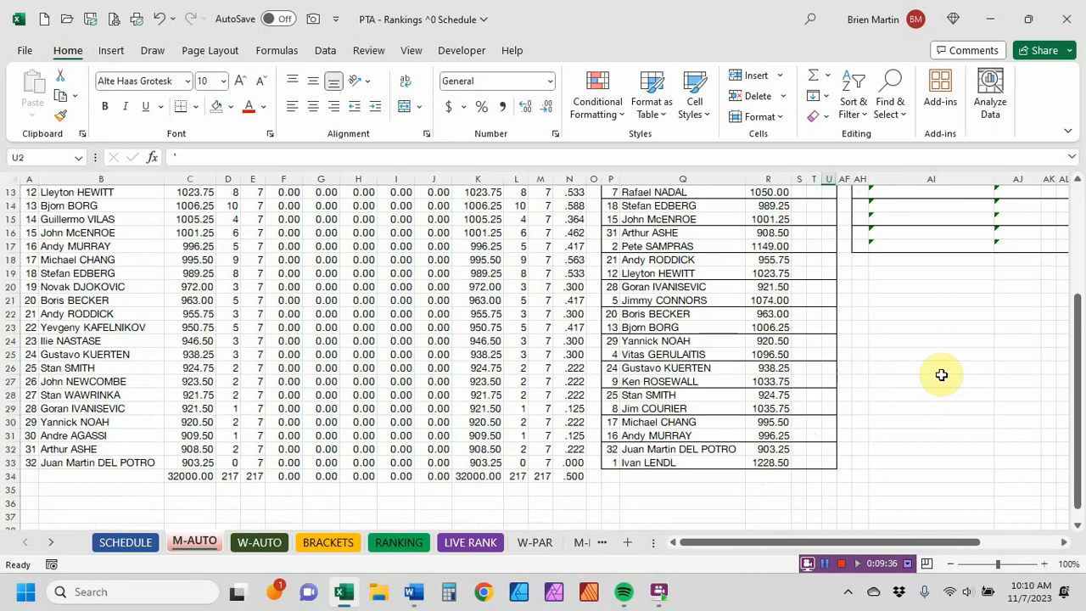
pyautogui.click(798, 451)
pyautogui.press('Delete')
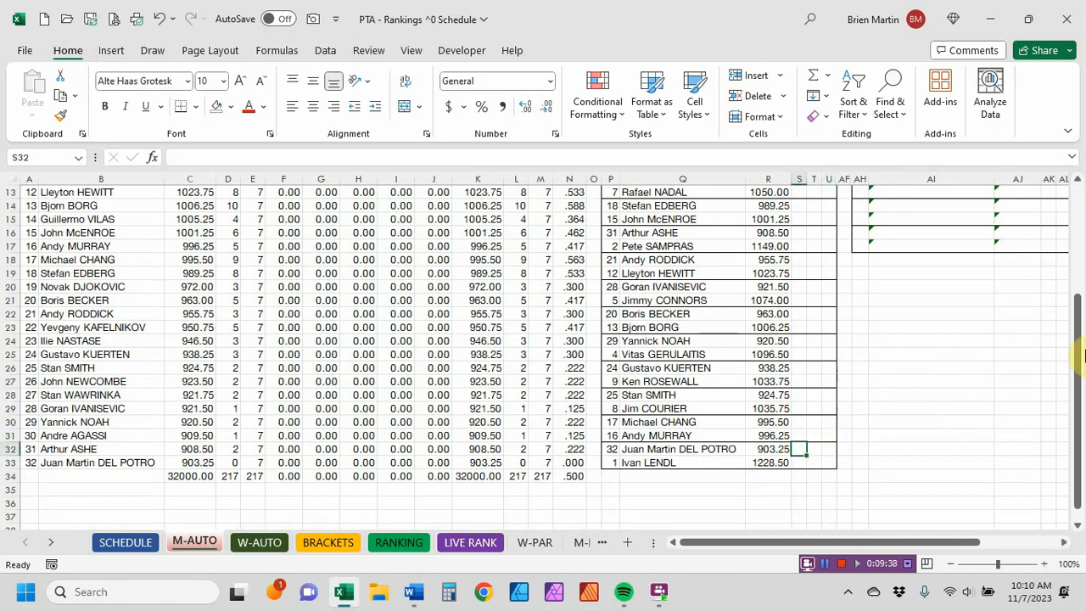
pyautogui.write('6')
pyautogui.press('Tab')
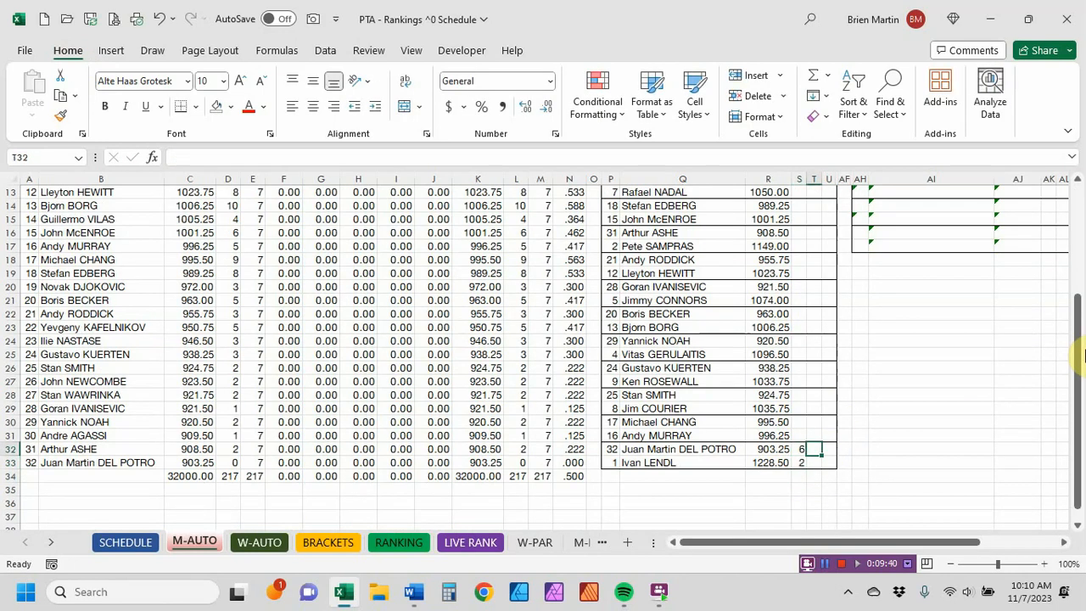
pyautogui.write('6')
pyautogui.press('Return')
pyautogui.write('2')
pyautogui.press('Return')
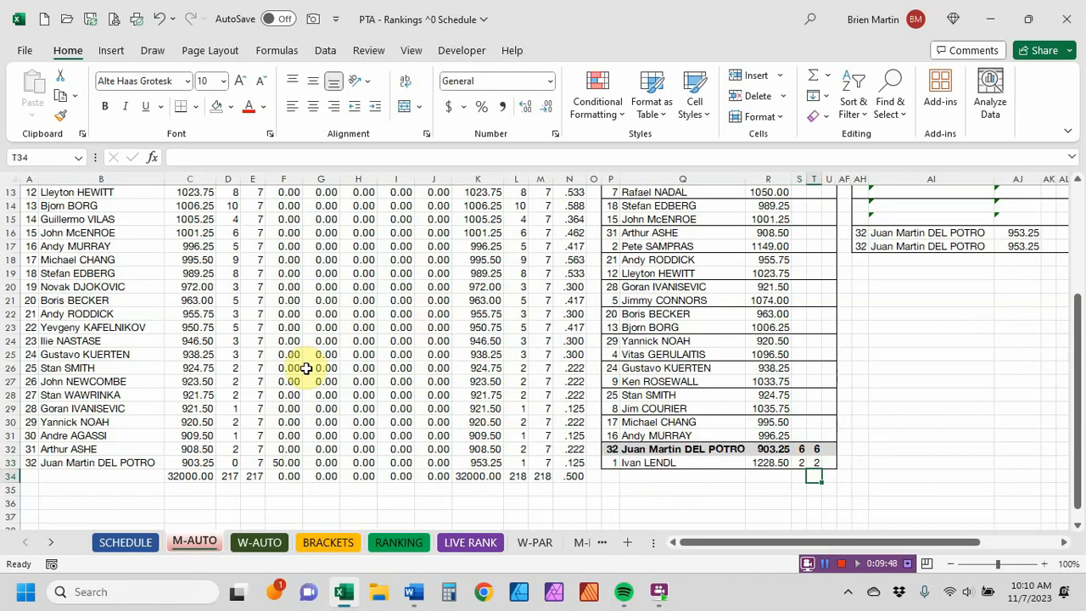
# - Inspect Del Potro's R1 points formula in F33 and compare the M-AUTO standings with the men's table on LIVE RANK
pyautogui.click(288, 465)
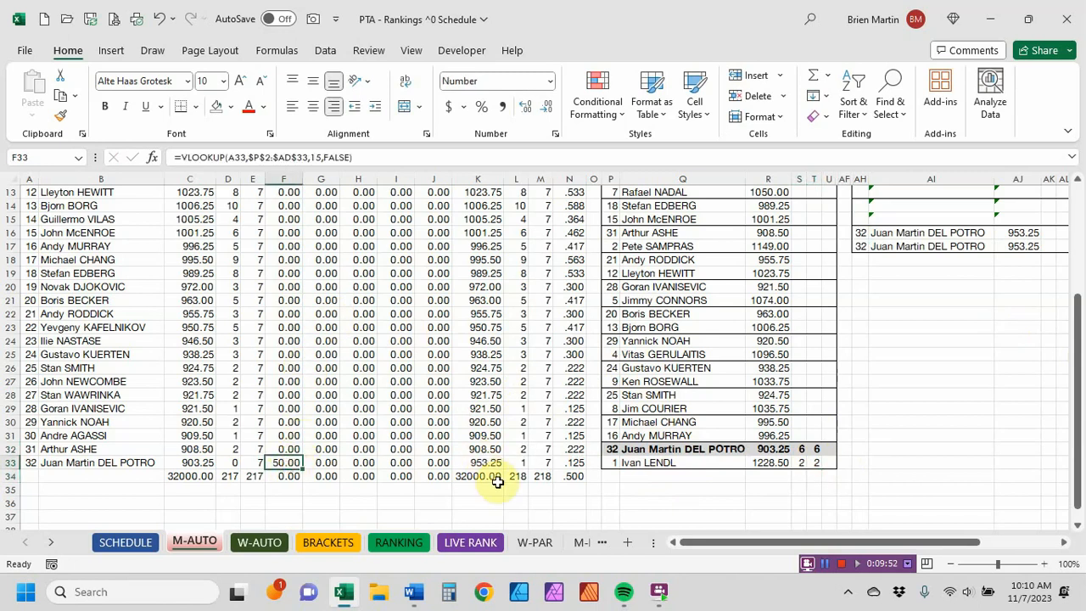
pyautogui.scroll(4, 254, 339)
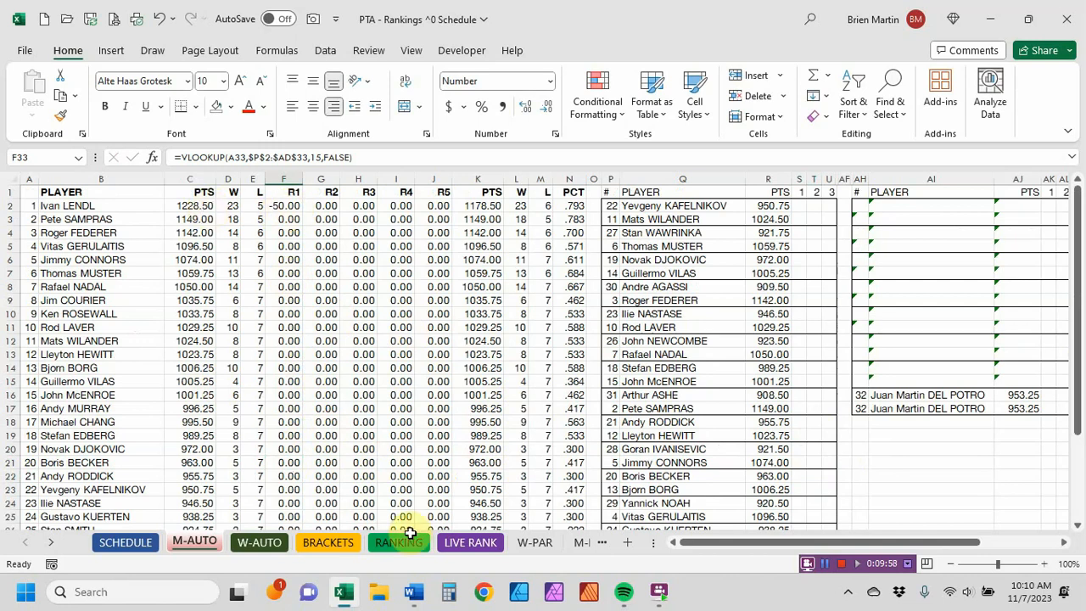
pyautogui.click(468, 542)
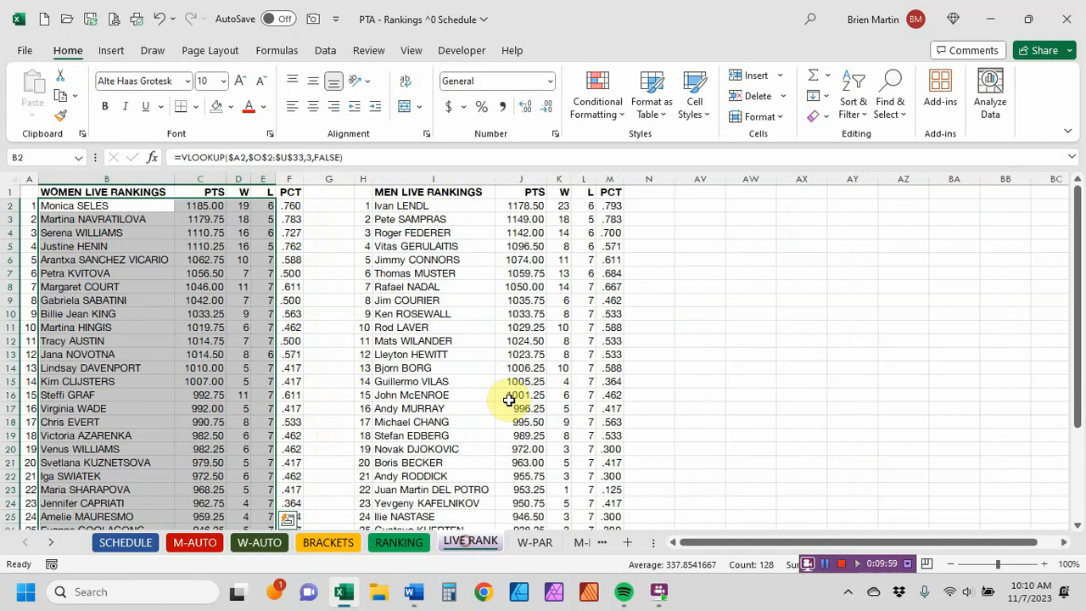
pyautogui.click(393, 210)
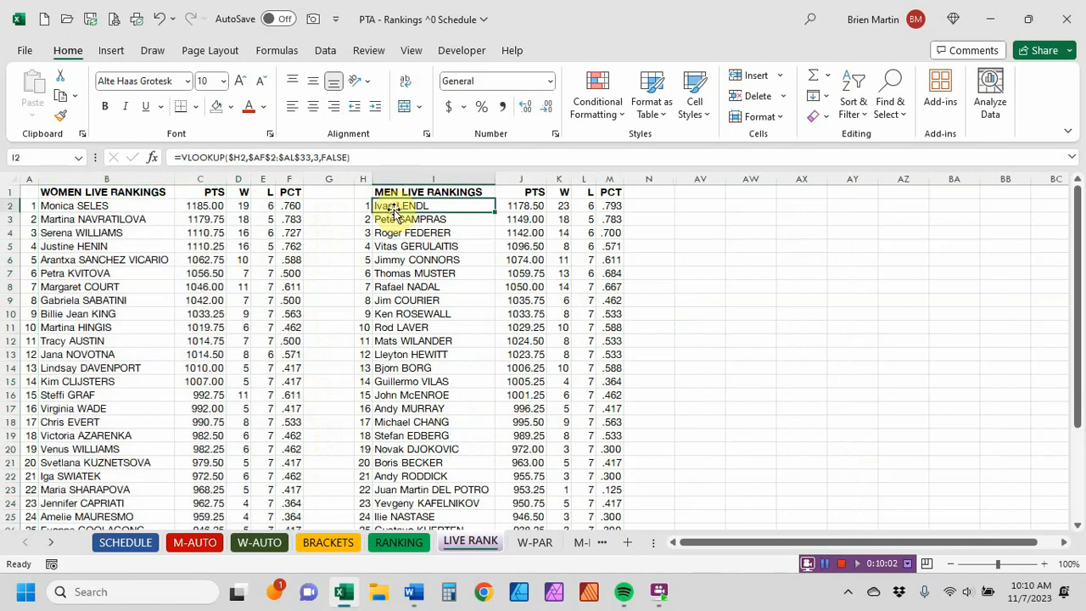
pyautogui.click(197, 542)
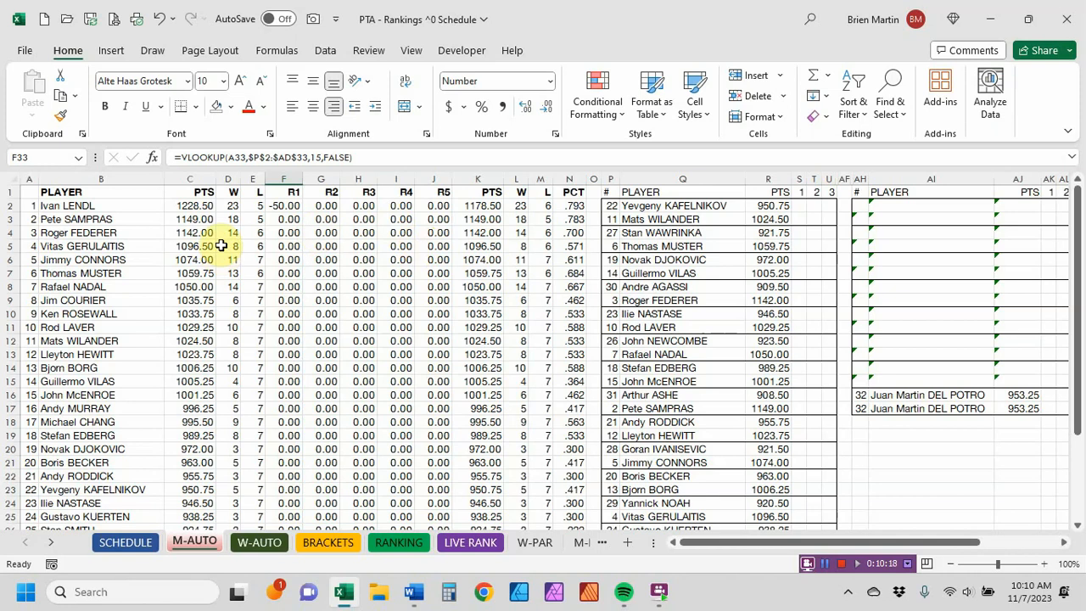
pyautogui.scroll(-8, 272, 364)
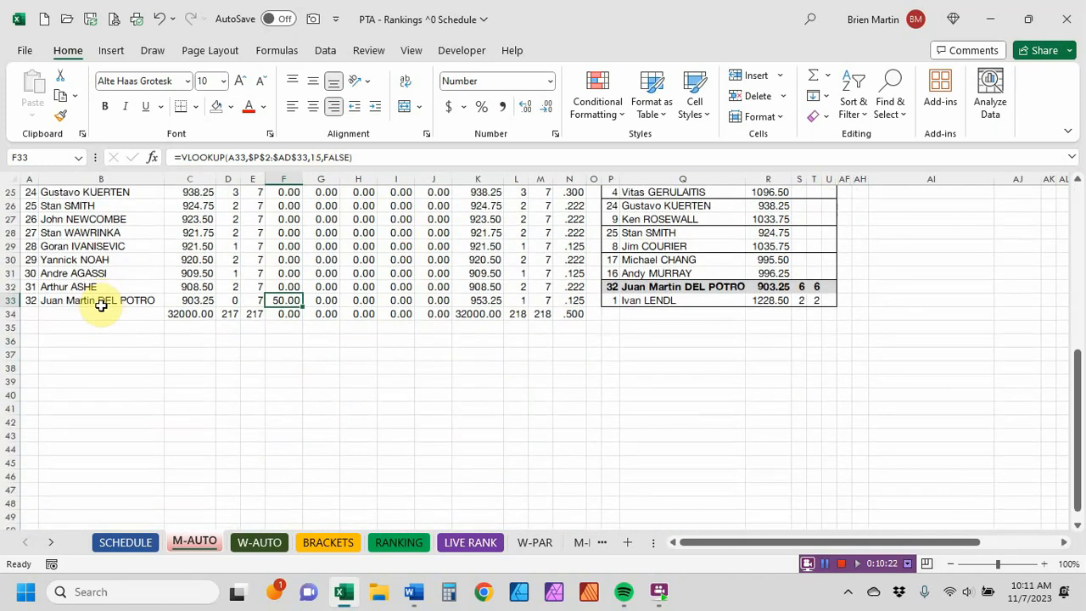
pyautogui.click(471, 543)
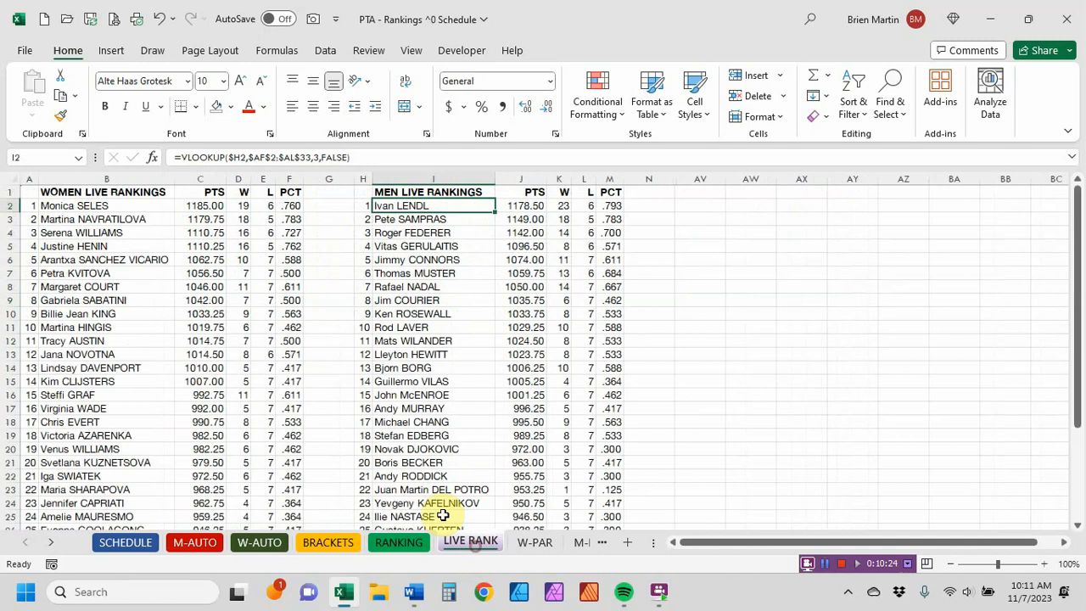
pyautogui.scroll(-3, 203, 386)
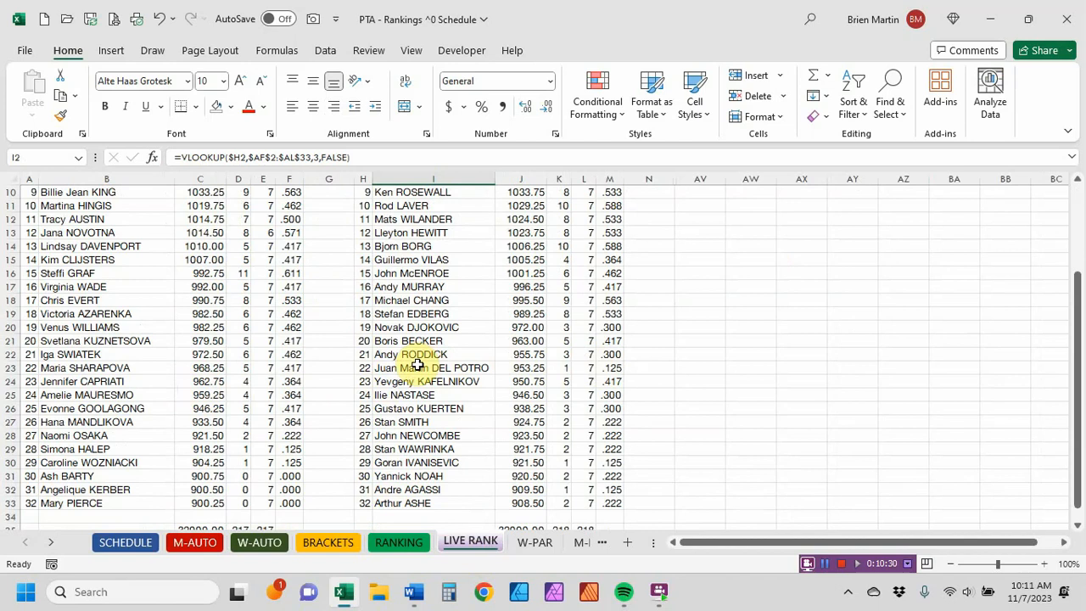
pyautogui.scroll(3, 417, 365)
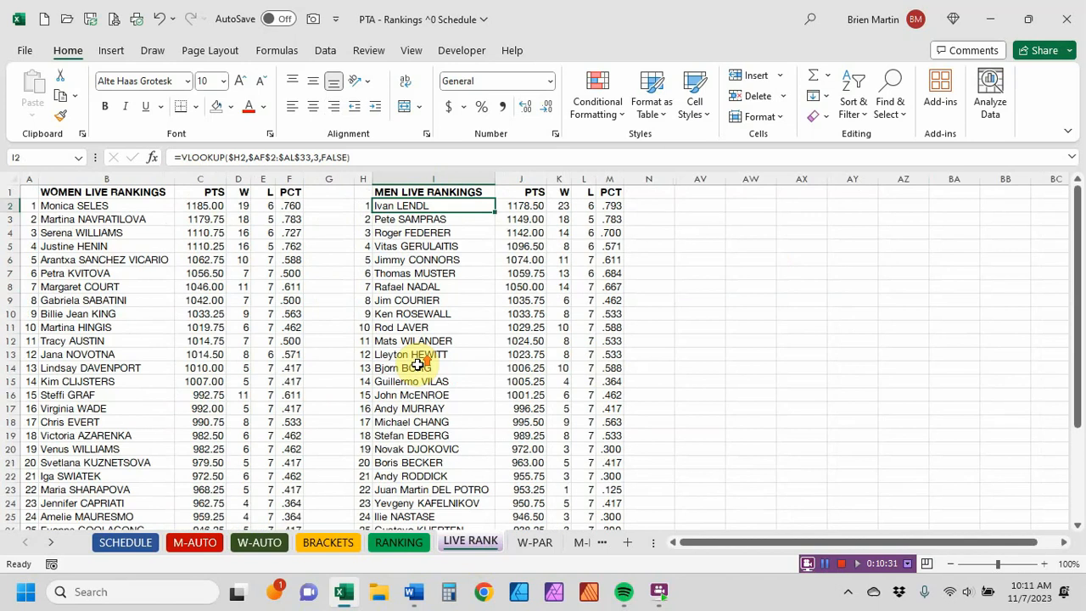
# - On M-AUTO, enter the Chang–Murray first-round scores in S30:T31 as 2 and 4 for Chang, 6 and 6 for Murray
pyautogui.click(196, 541)
pyautogui.scroll(8, 303, 388)
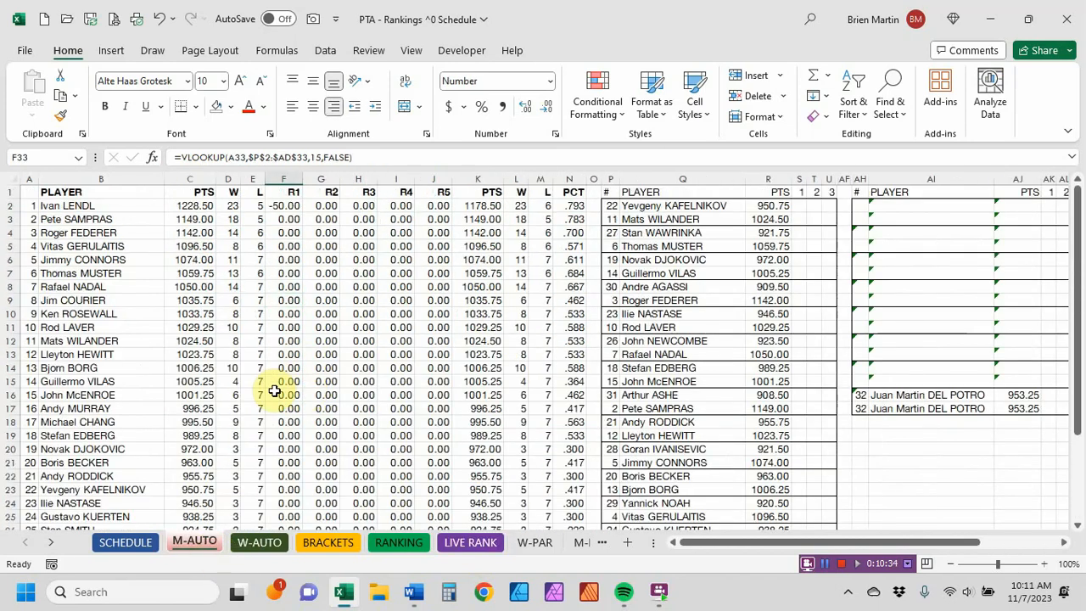
pyautogui.scroll(-2, 275, 390)
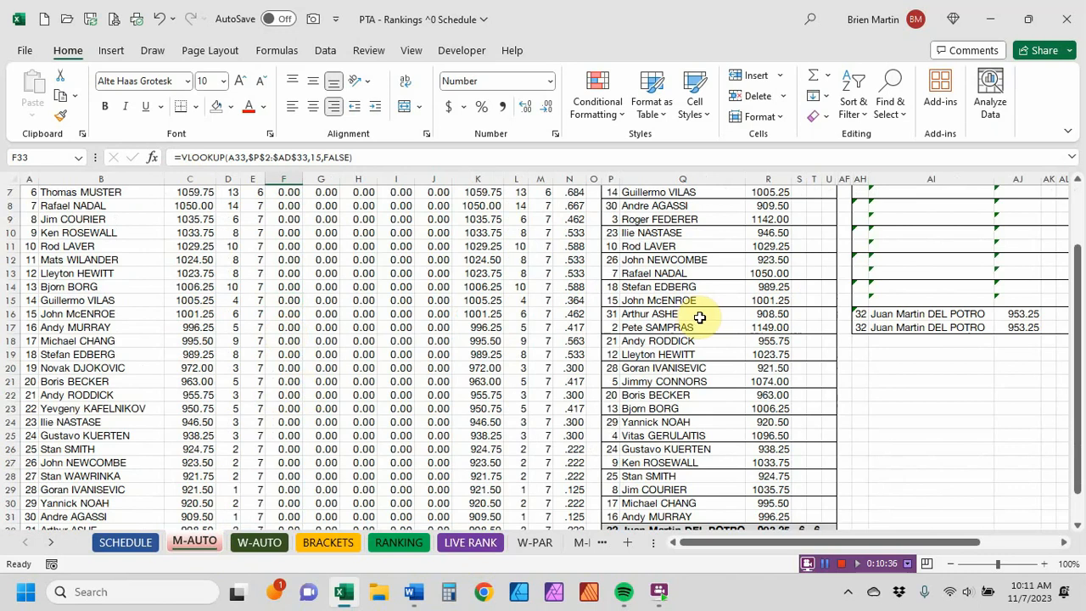
pyautogui.scroll(-2, 817, 457)
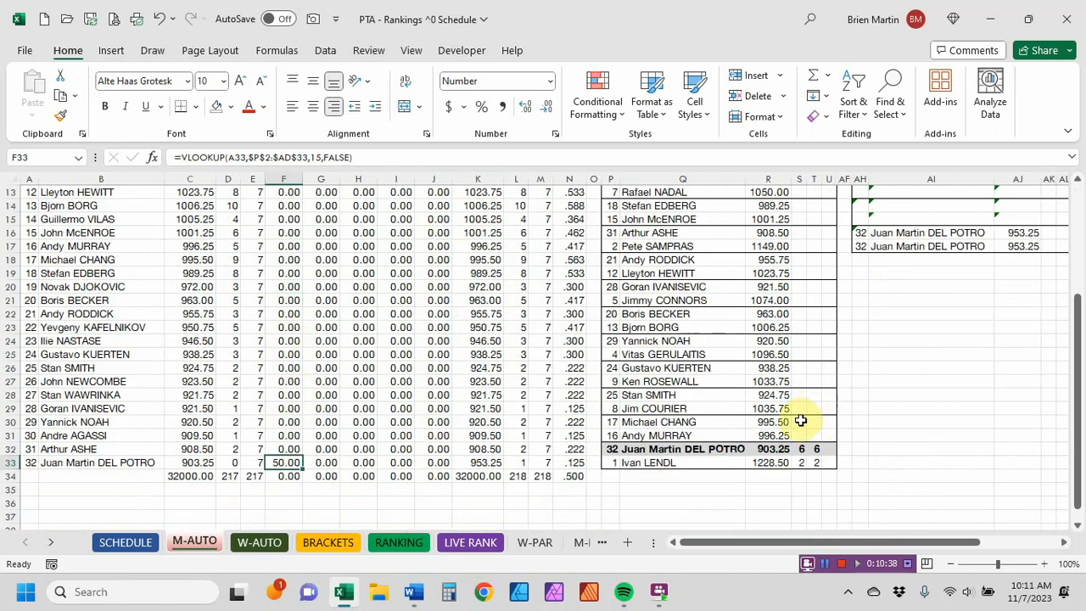
pyautogui.click(799, 421)
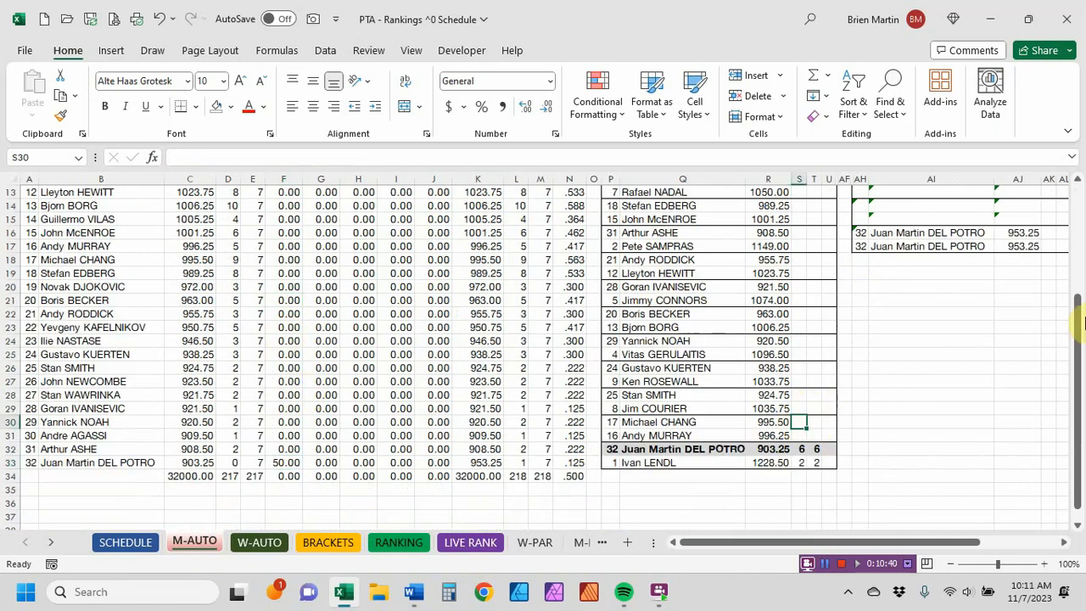
pyautogui.write('2')
pyautogui.press('Tab')
pyautogui.write('4')
pyautogui.press('Down')
pyautogui.press('Down')
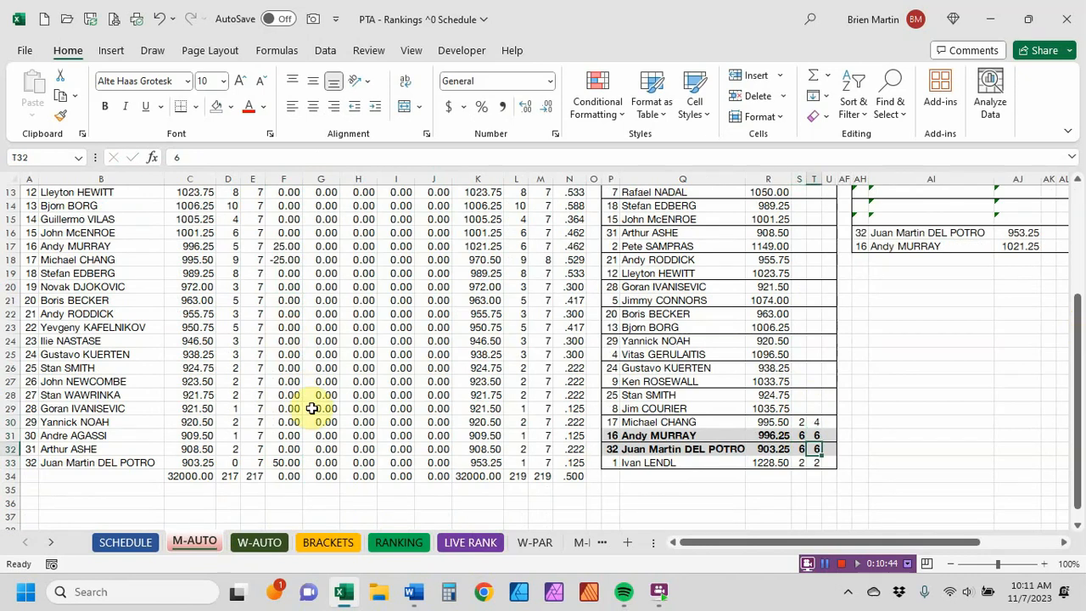
# - Enter the first set of the Ashe–Sampras match as 2 in S16 and 6 in S17
pyautogui.scroll(1, 293, 374)
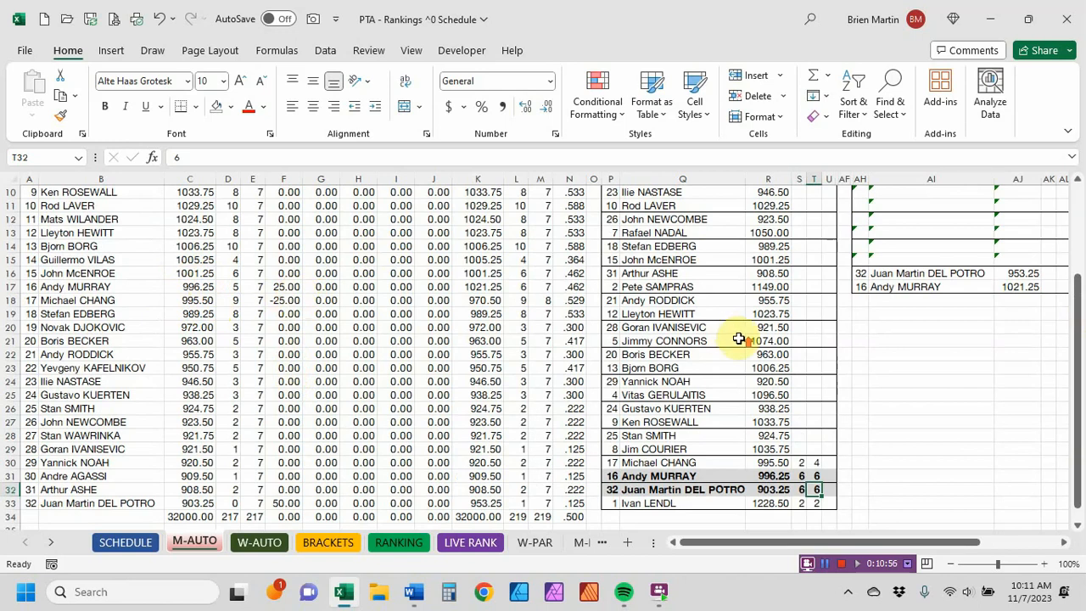
pyautogui.scroll(3, 739, 340)
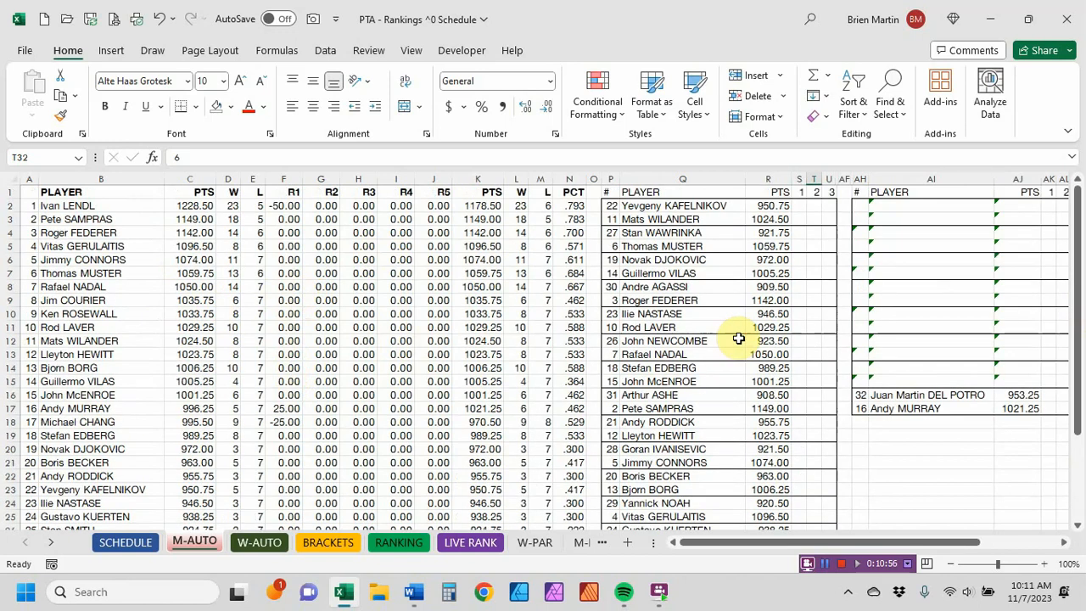
pyautogui.click(797, 394)
pyautogui.write('6')
pyautogui.press('Return')
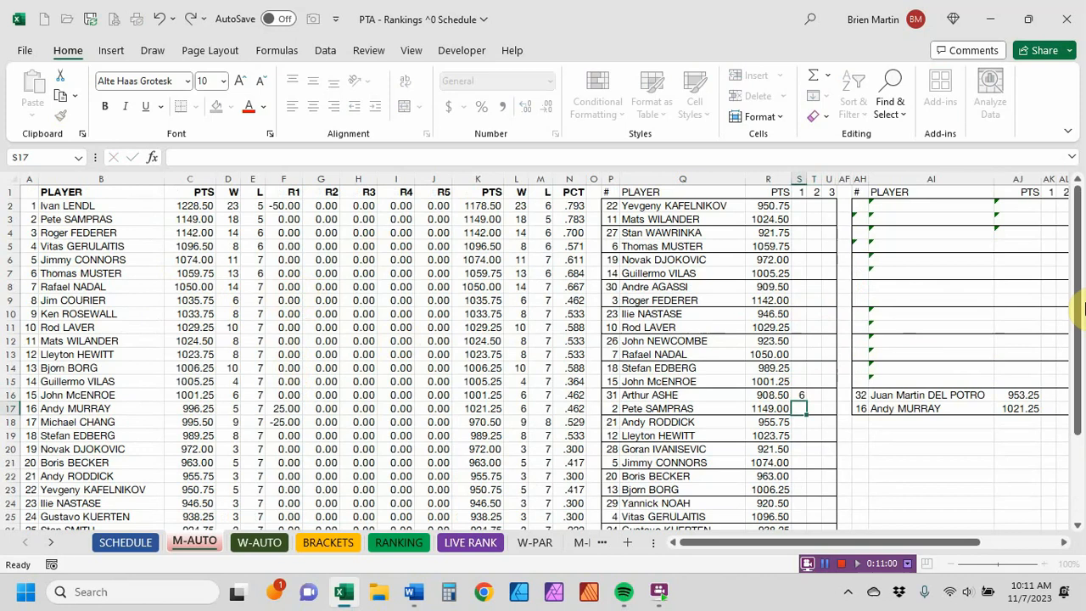
pyautogui.press('Up')
pyautogui.write('2')
pyautogui.press('Return')
pyautogui.write('6')
pyautogui.press('Return')
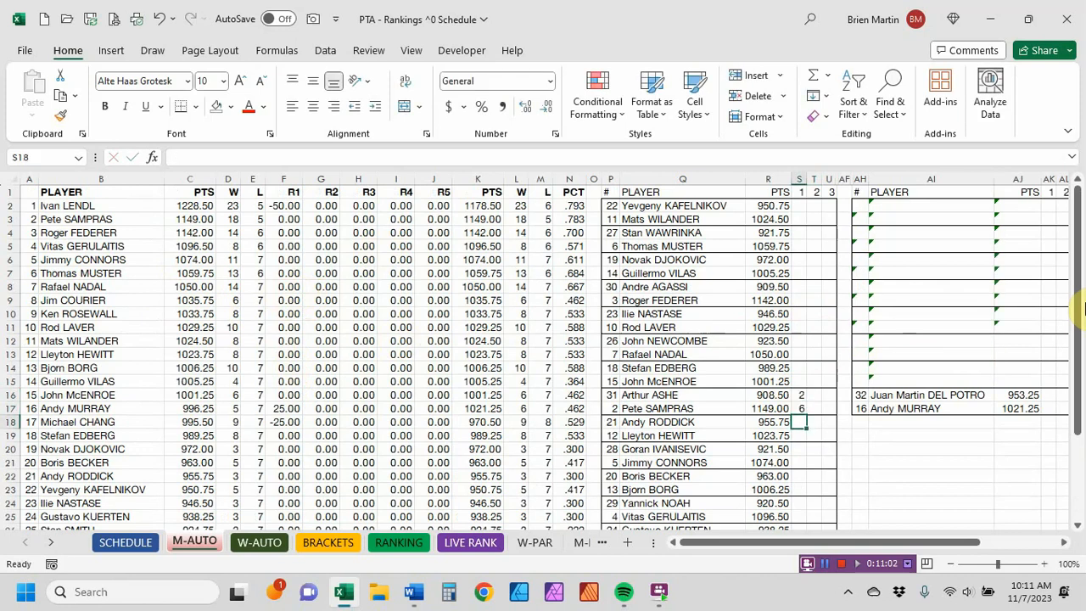
# - Enter the second set of the Ashe–Sampras match as 2 in T16 and 6 in T17
pyautogui.press('Up')
pyautogui.press('Up')
pyautogui.press('Right')
pyautogui.write('2')
pyautogui.press('Return')
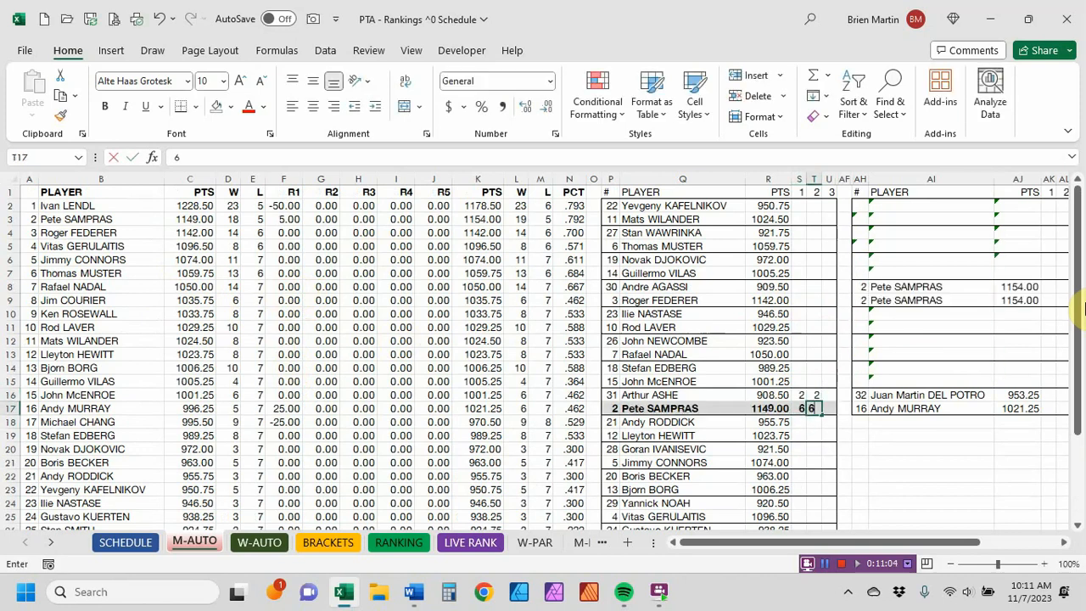
pyautogui.write('6')
pyautogui.press('Return')
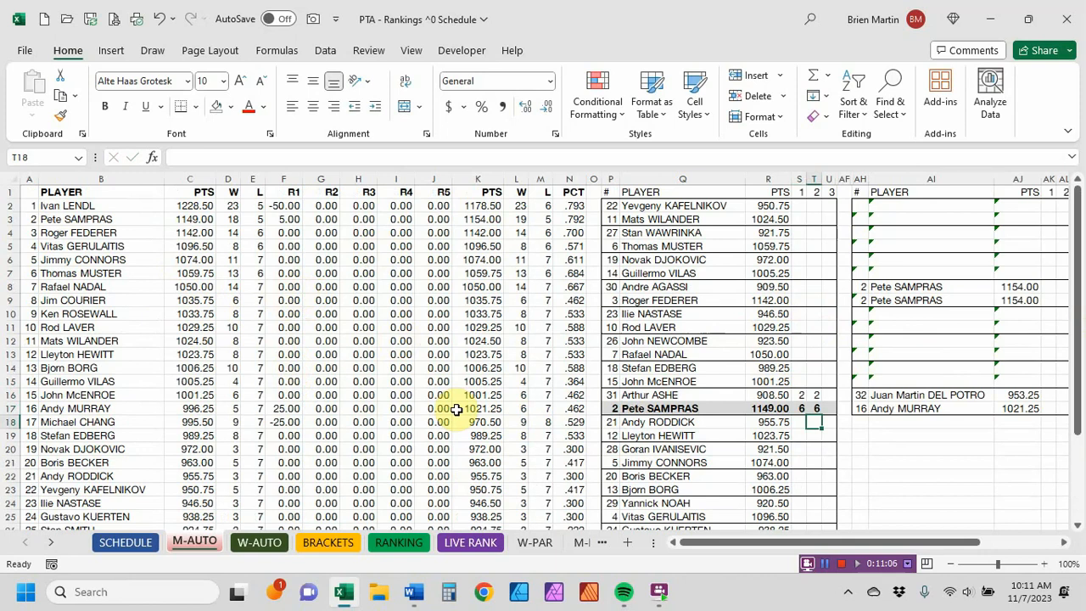
# - Compare the R1 points of Sampras in F3 and Ashe in F32 and check the updated point totals
pyautogui.click(273, 218)
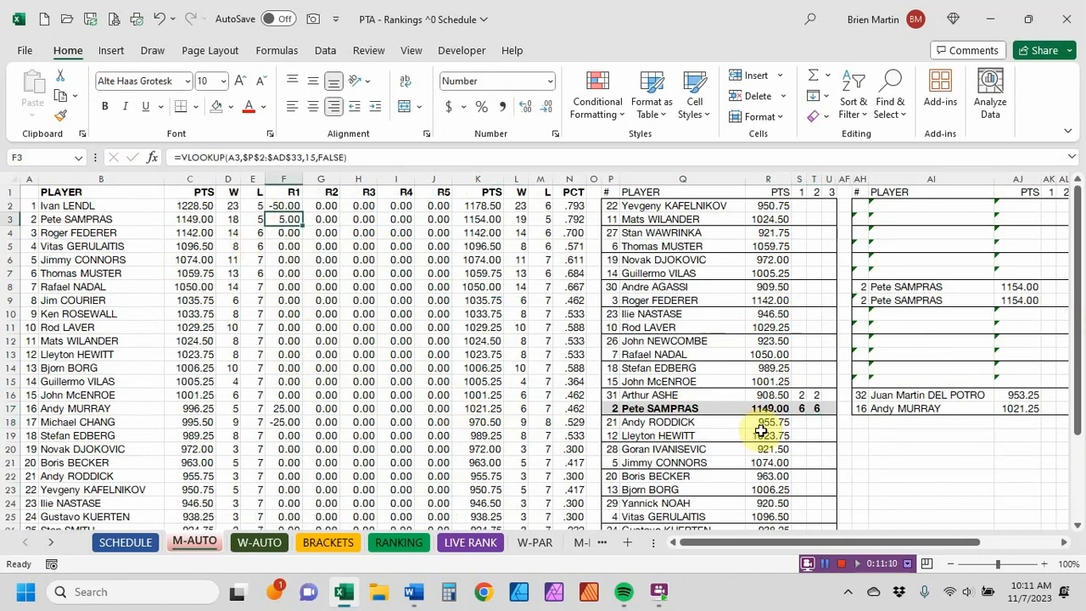
pyautogui.scroll(-9, 309, 290)
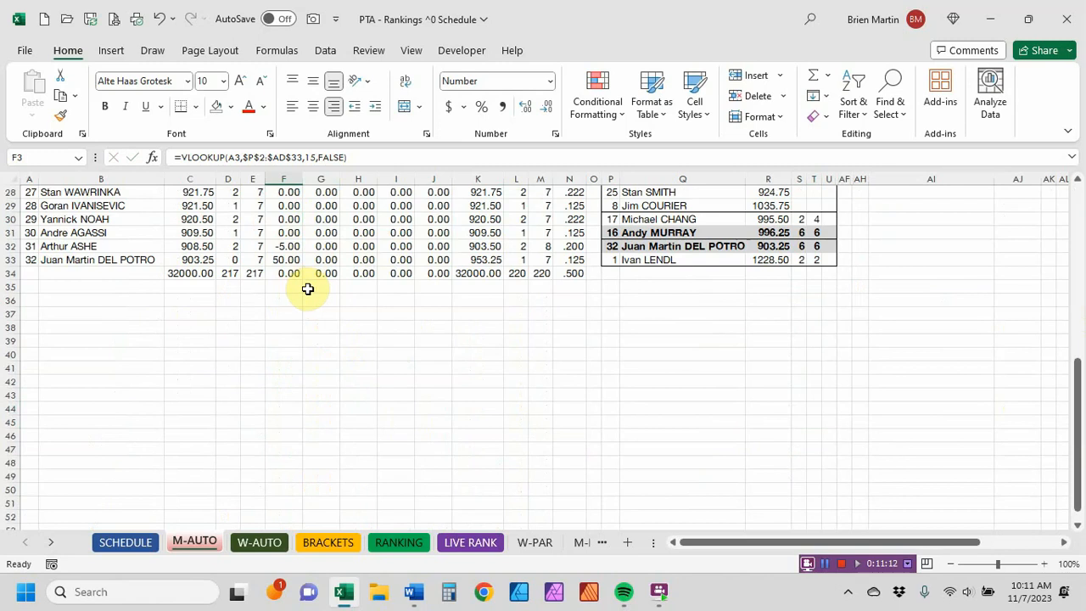
pyautogui.scroll(2, 308, 289)
pyautogui.click(284, 327)
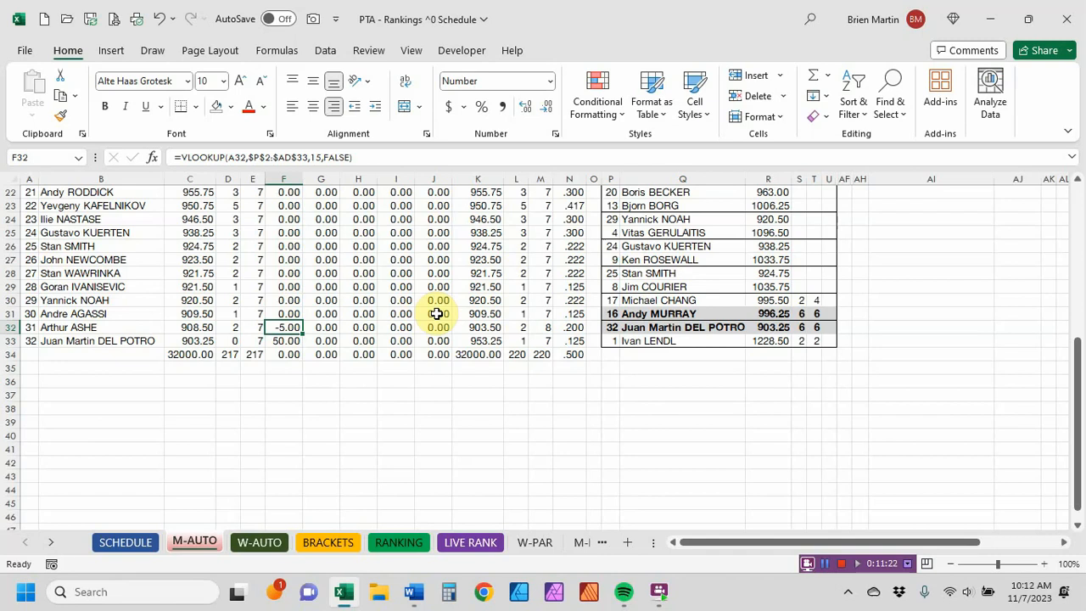
pyautogui.scroll(7, 432, 304)
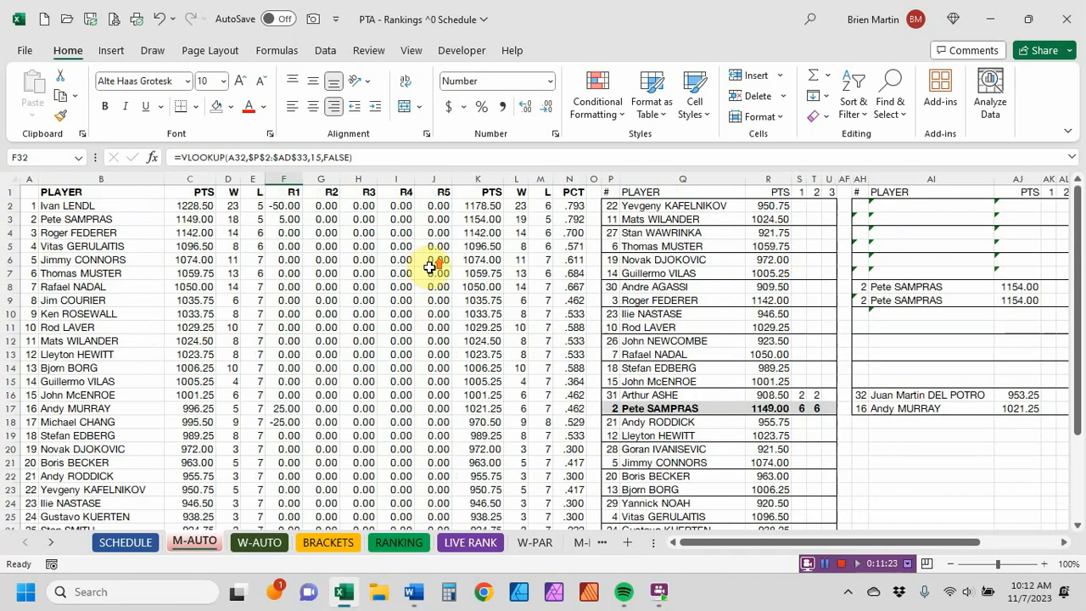
pyautogui.click(288, 222)
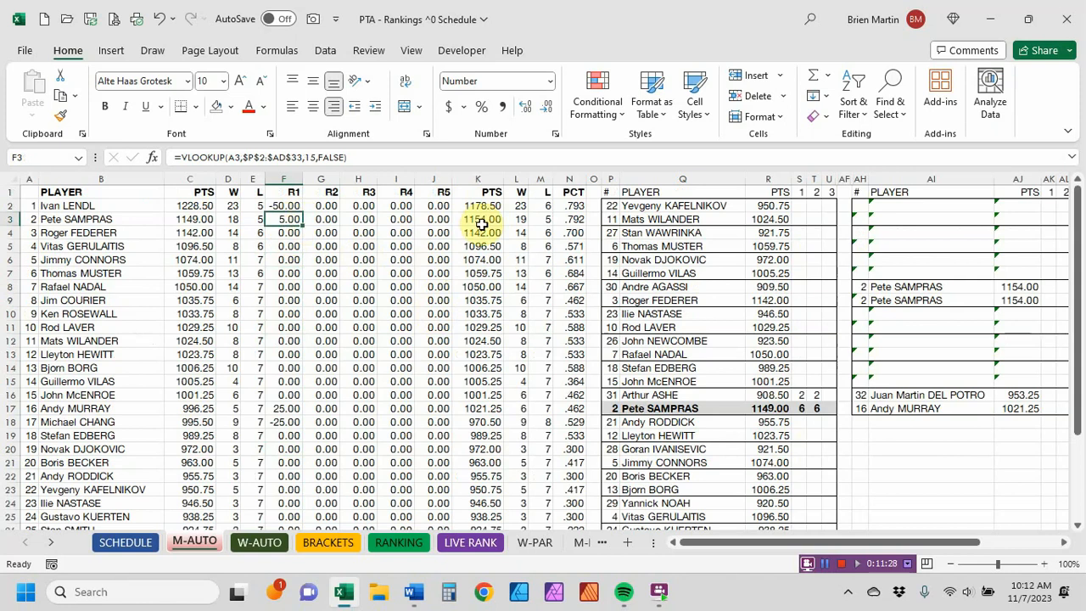
pyautogui.scroll(-9, 481, 223)
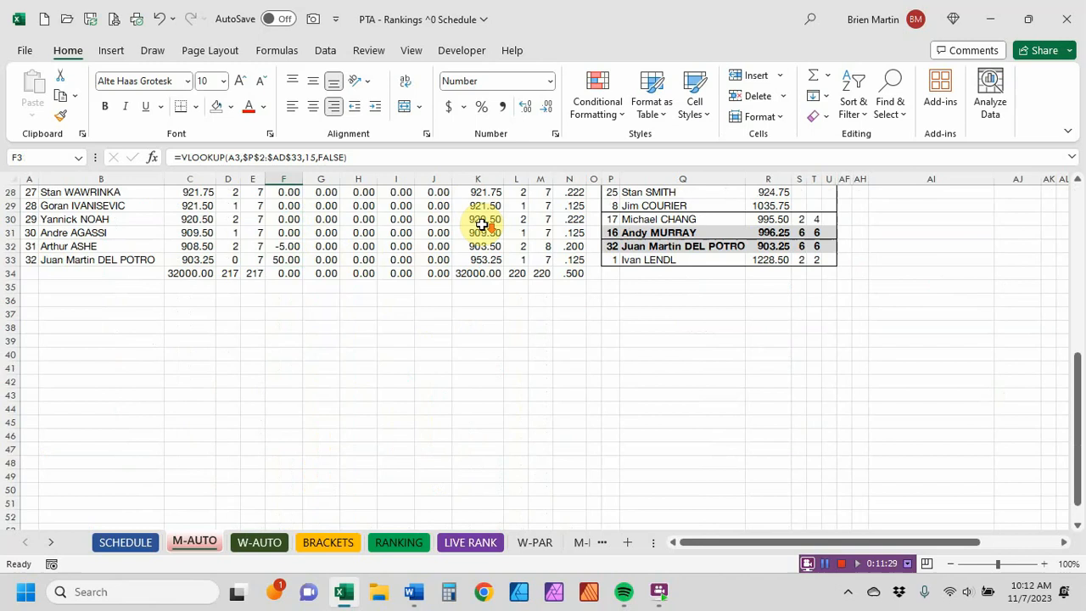
# - Examine Juan Martin del Potro's R1 points in F33 and compare the R1 points and first-round results across the player list
pyautogui.click(288, 260)
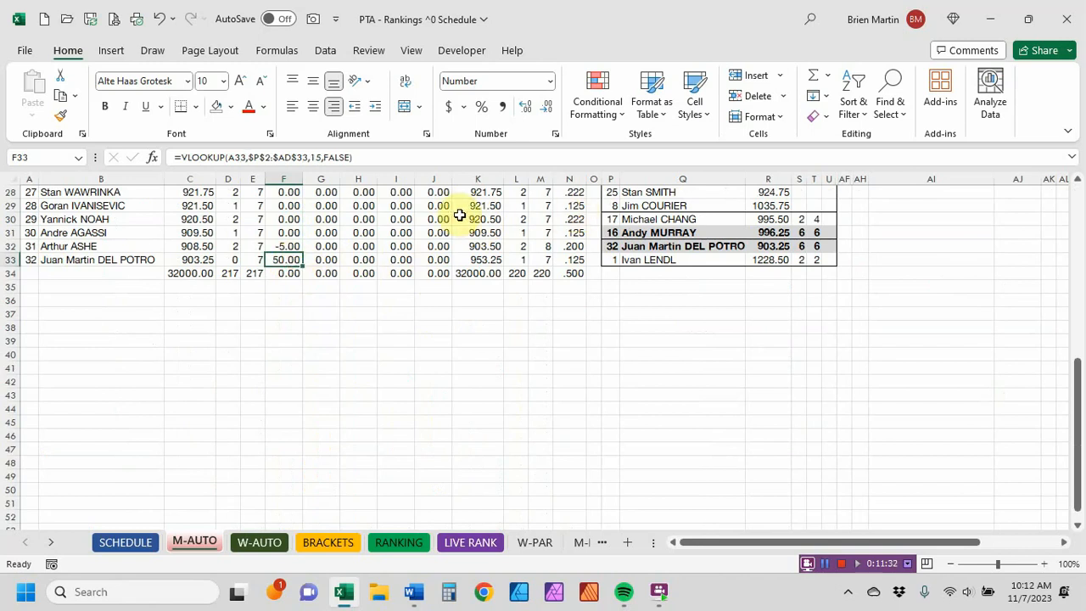
pyautogui.scroll(9, 459, 215)
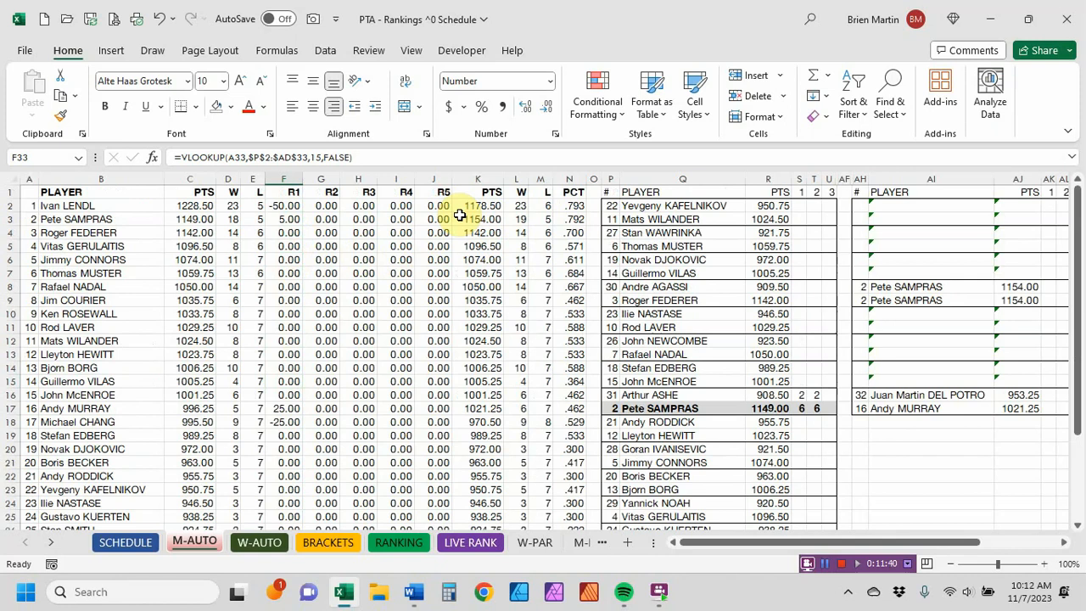
pyautogui.scroll(-7, 772, 212)
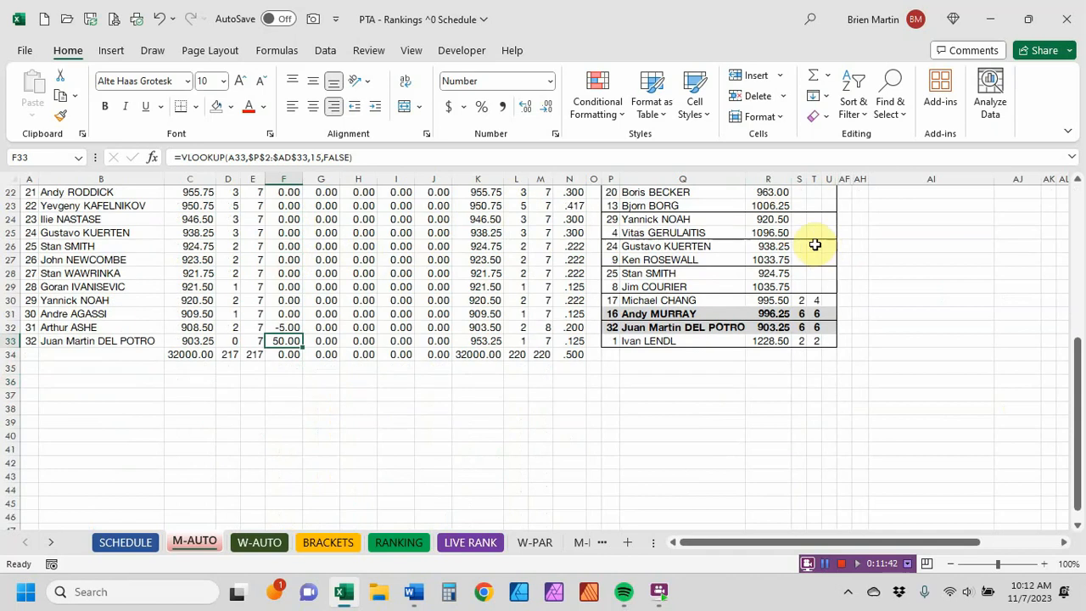
pyautogui.scroll(2, 812, 238)
pyautogui.scroll(5, 813, 237)
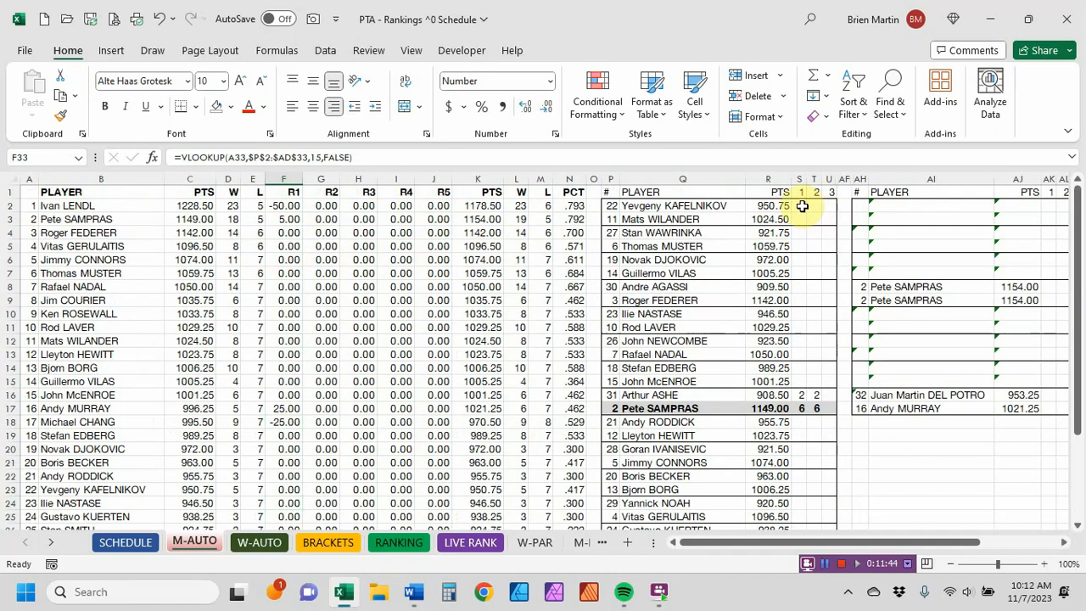
# - Clear the sample first-round scores by copying the blank cells S2:U2 and pasting them as values over S16:U33
pyautogui.click(797, 206)
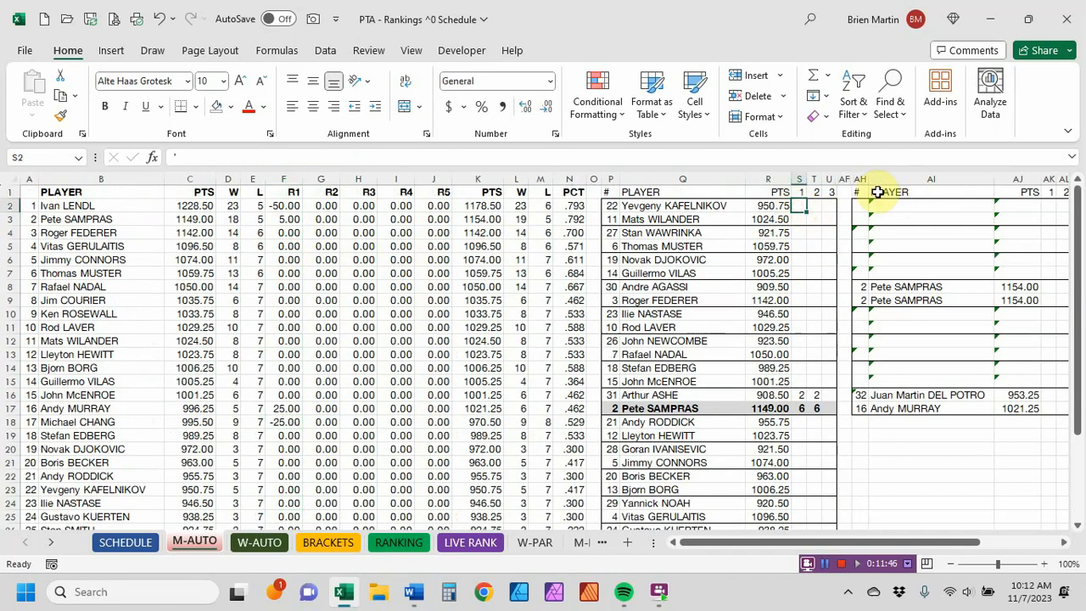
pyautogui.hotkey('shift', 'Right')
pyautogui.hotkey('shift', 'Right')
pyautogui.hotkey('ctrl', 'c')
pyautogui.press('Down')
pyautogui.press('Down')
pyautogui.press('Down')
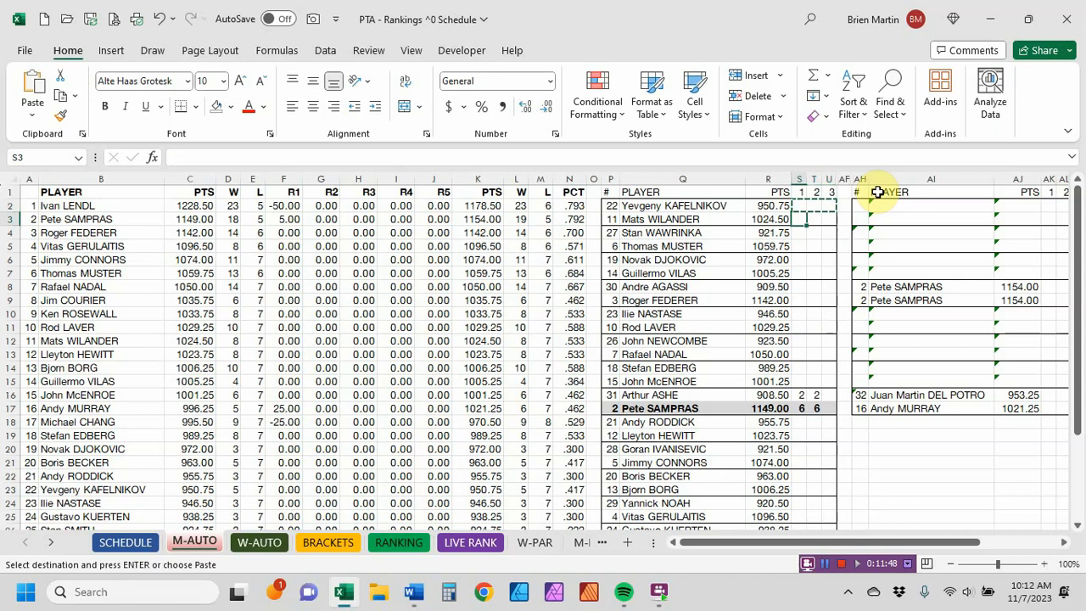
pyautogui.press('Down')
pyautogui.press('Down')
pyautogui.press('Down')
pyautogui.press('Down')
pyautogui.press('Down')
pyautogui.press('Down')
pyautogui.press('Down')
pyautogui.press('Down')
pyautogui.press('Down')
pyautogui.press('Down')
pyautogui.press('Down')
pyautogui.hotkey('shift', 'Right')
pyautogui.hotkey('shift', 'Right')
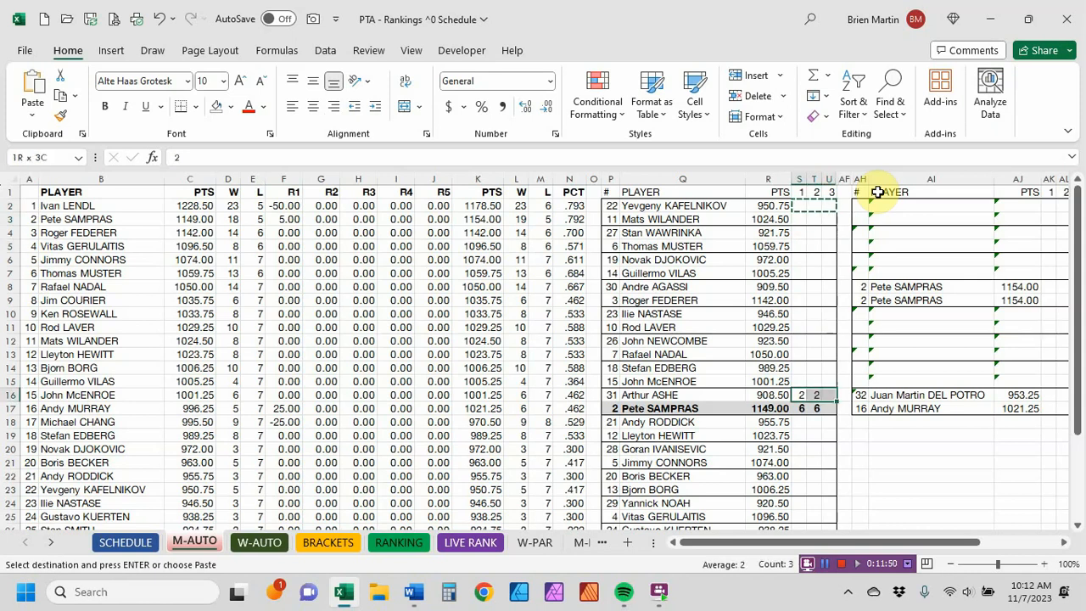
pyautogui.hotkey('shift', 'Down')
pyautogui.hotkey('shift', 'Down')
pyautogui.hotkey('shift', 'Down')
pyautogui.hotkey('shift', 'Down')
pyautogui.hotkey('shift', 'Down')
pyautogui.hotkey('shift', 'Down')
pyautogui.hotkey('shift', 'Down')
pyautogui.hotkey('shift', 'Down')
pyautogui.hotkey('shift', 'Down')
pyautogui.hotkey('shift', 'Down')
pyautogui.hotkey('shift', 'Down')
pyautogui.hotkey('shift', 'Down')
pyautogui.hotkey('shift', 'Down')
pyautogui.hotkey('shift', 'Down')
pyautogui.hotkey('shift', 'Down')
pyautogui.hotkey('shift', 'Down')
pyautogui.hotkey('shift', 'Down')
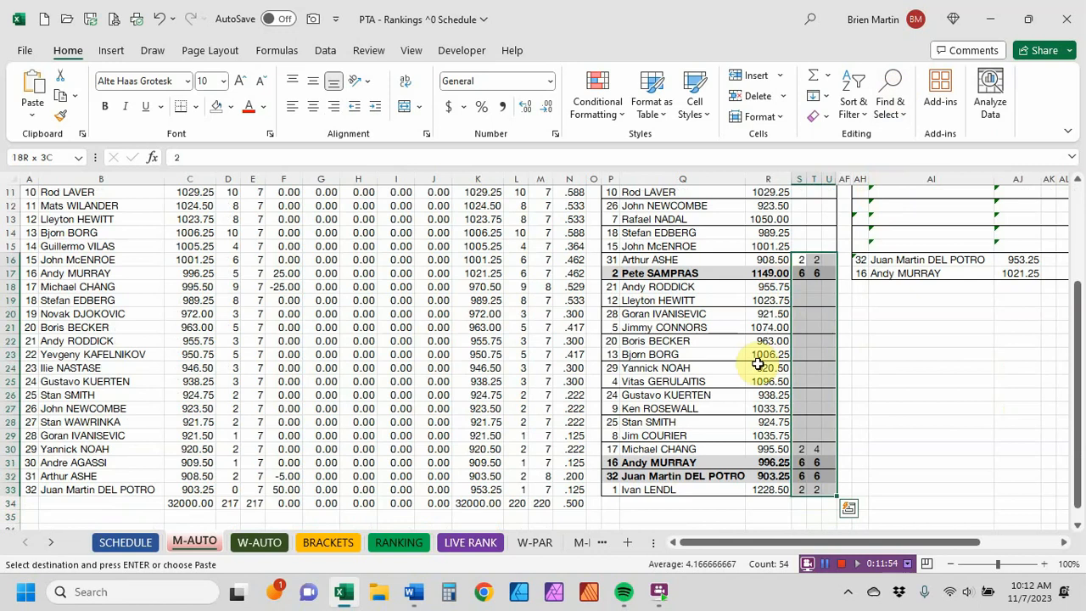
pyautogui.rightClick(806, 312)
pyautogui.click(870, 108)
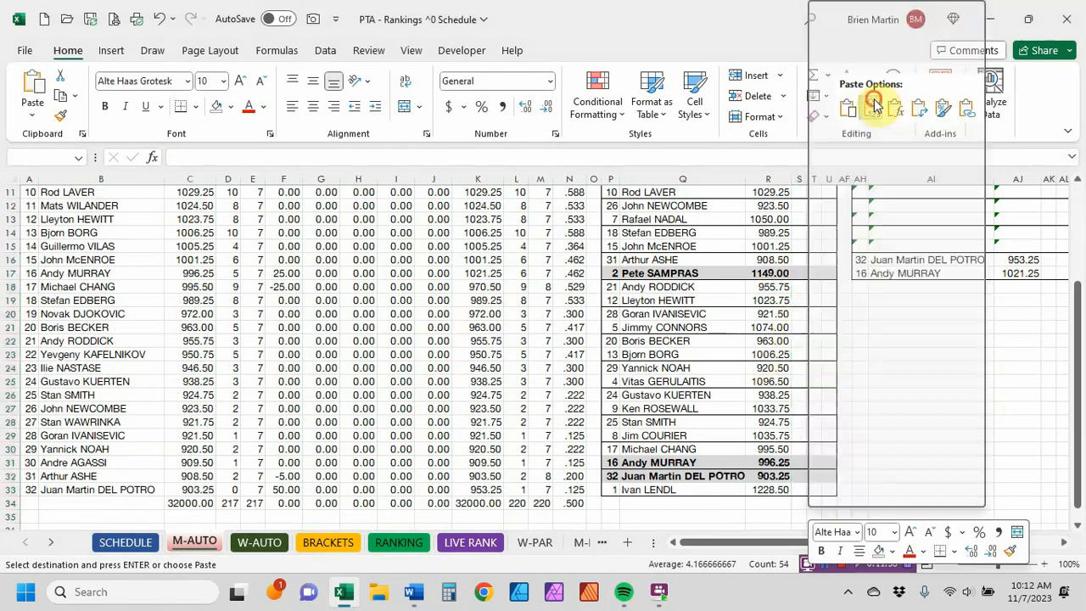
pyautogui.click(888, 337)
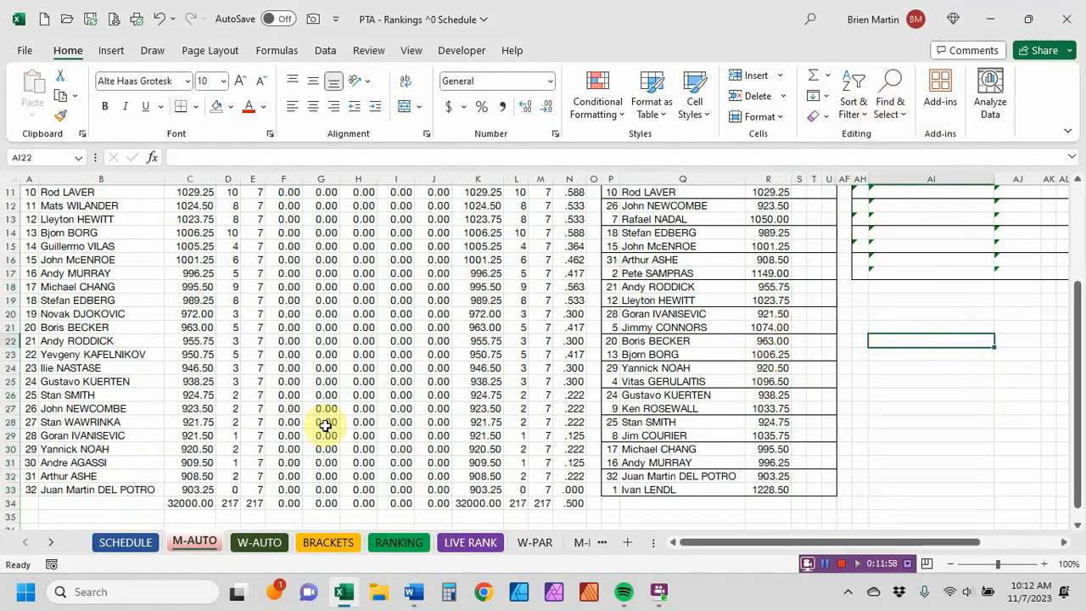
pyautogui.scroll(4, 217, 419)
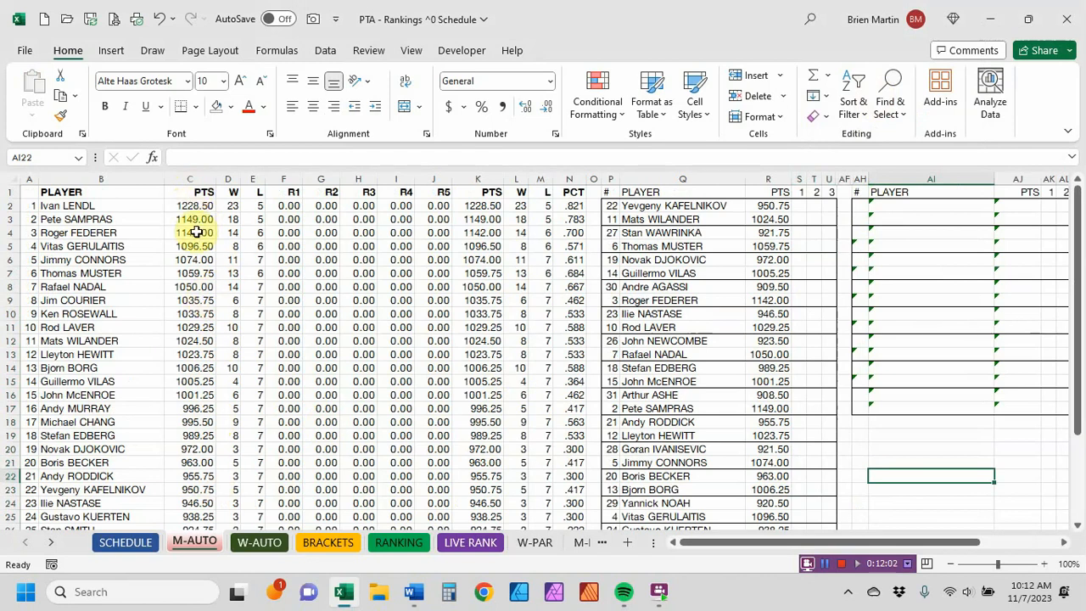
# - Review the LIVE RANK and SCHEDULE sheets, and examine the men's and women's tables on the RANKING sheet
pyautogui.click(471, 542)
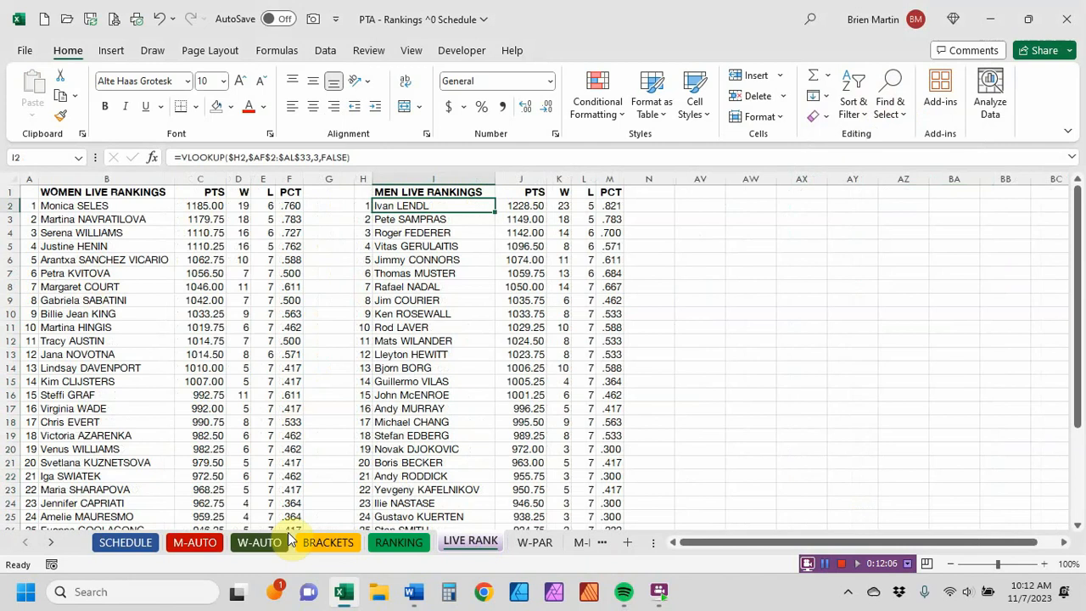
pyautogui.click(151, 544)
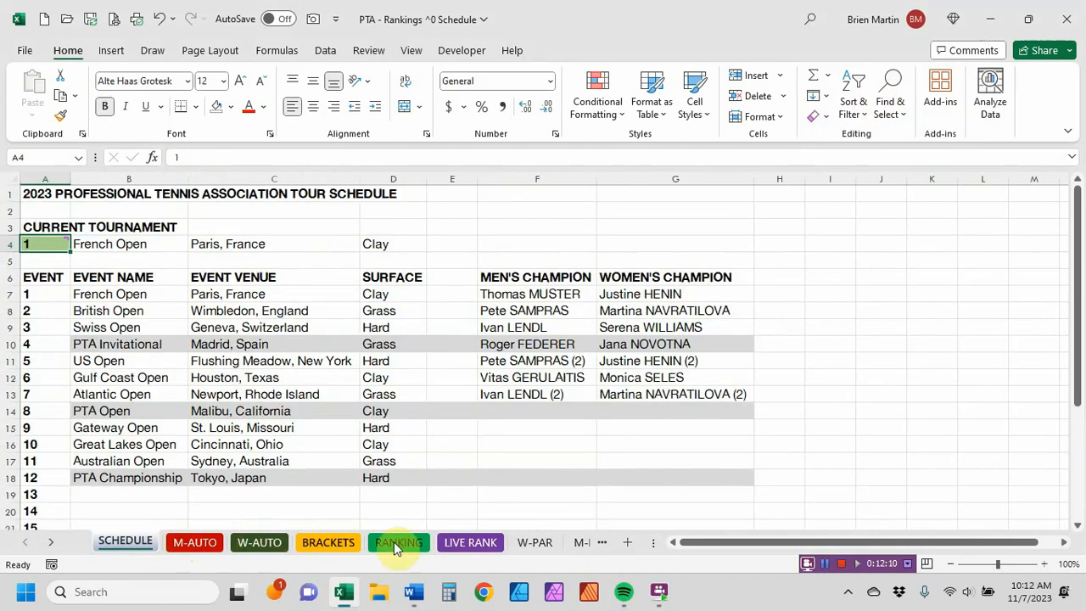
pyautogui.click(411, 542)
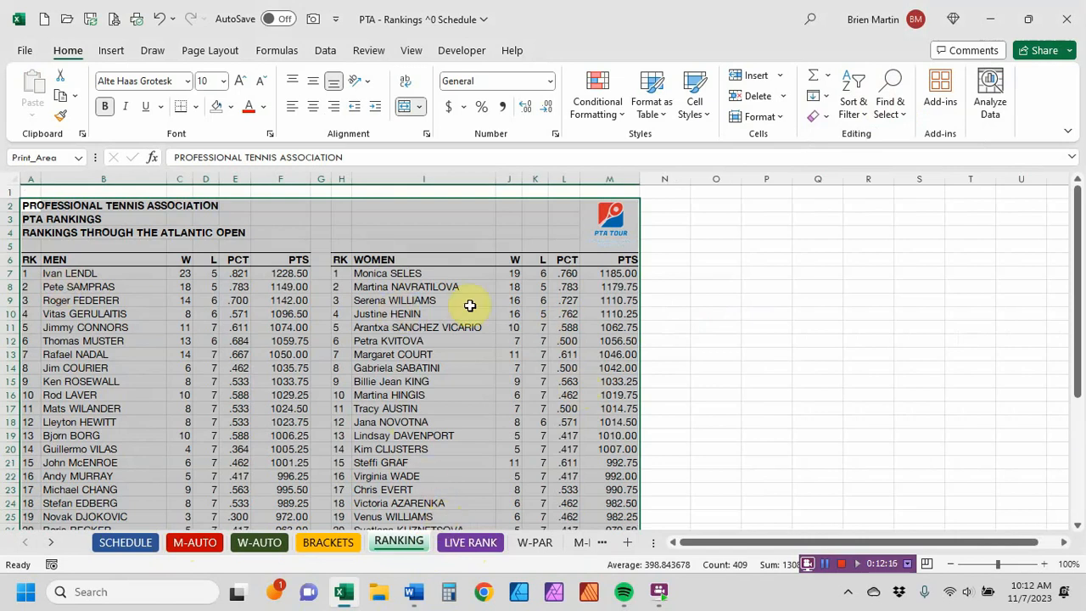
# - Compare the event champions on the SCHEDULE sheet with the men's and women's standings on LIVE RANK
pyautogui.click(149, 543)
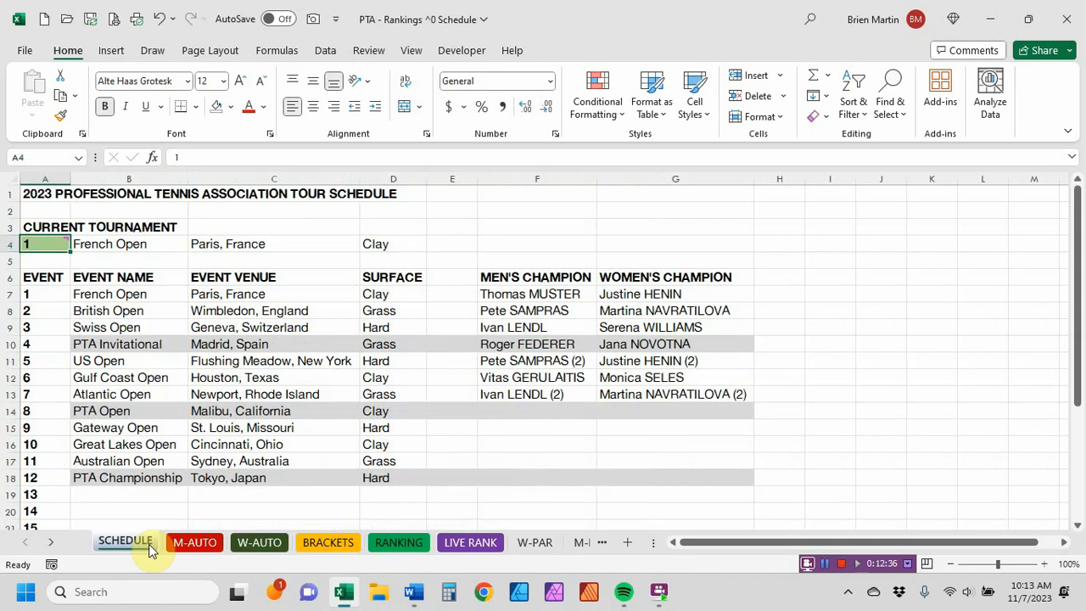
pyautogui.click(463, 541)
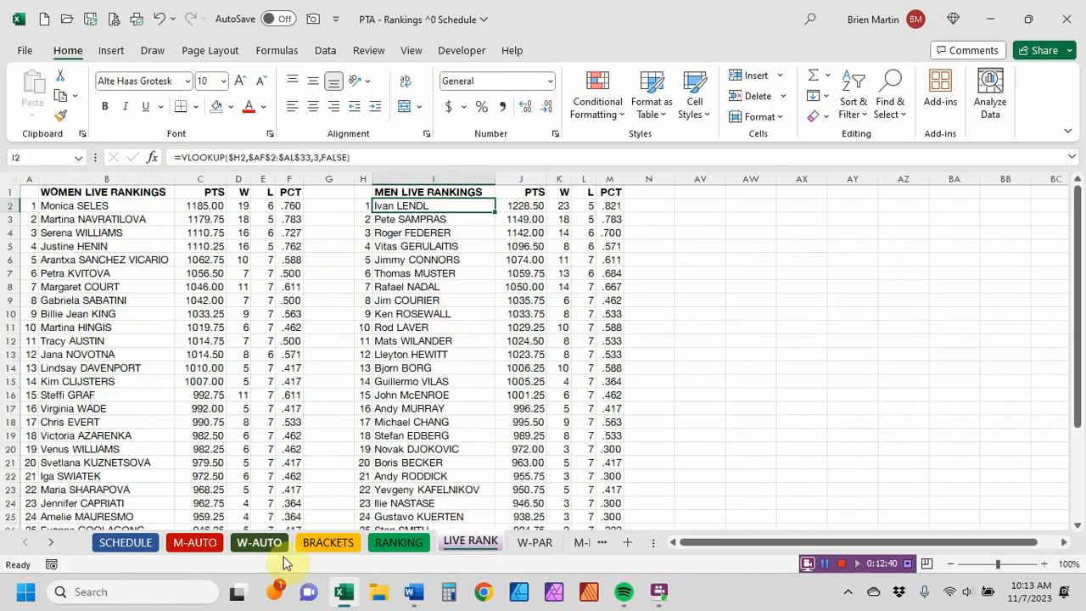
pyautogui.click(144, 553)
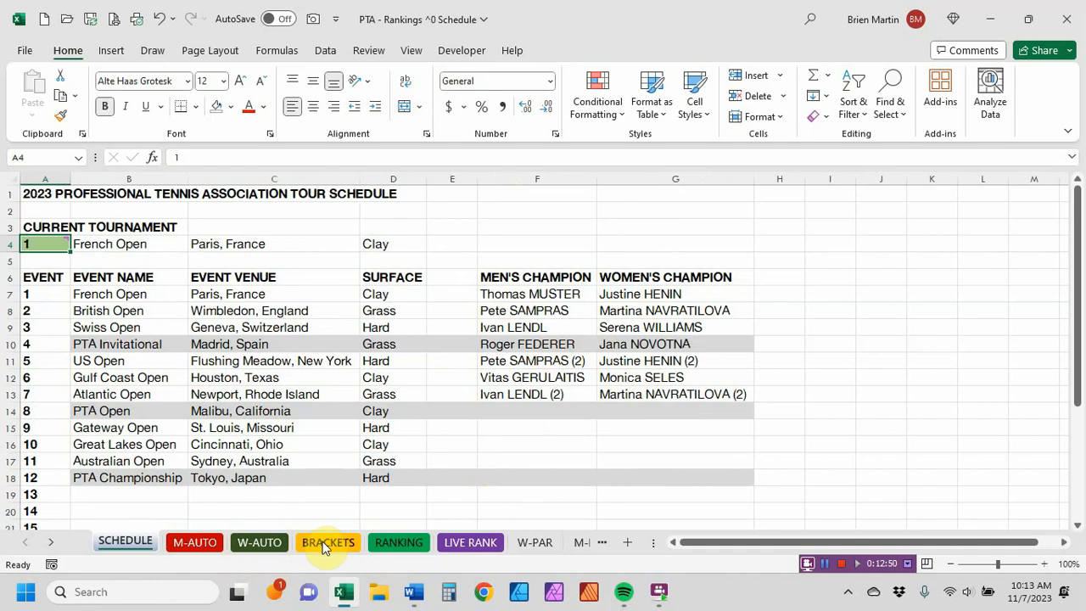
pyautogui.click(458, 541)
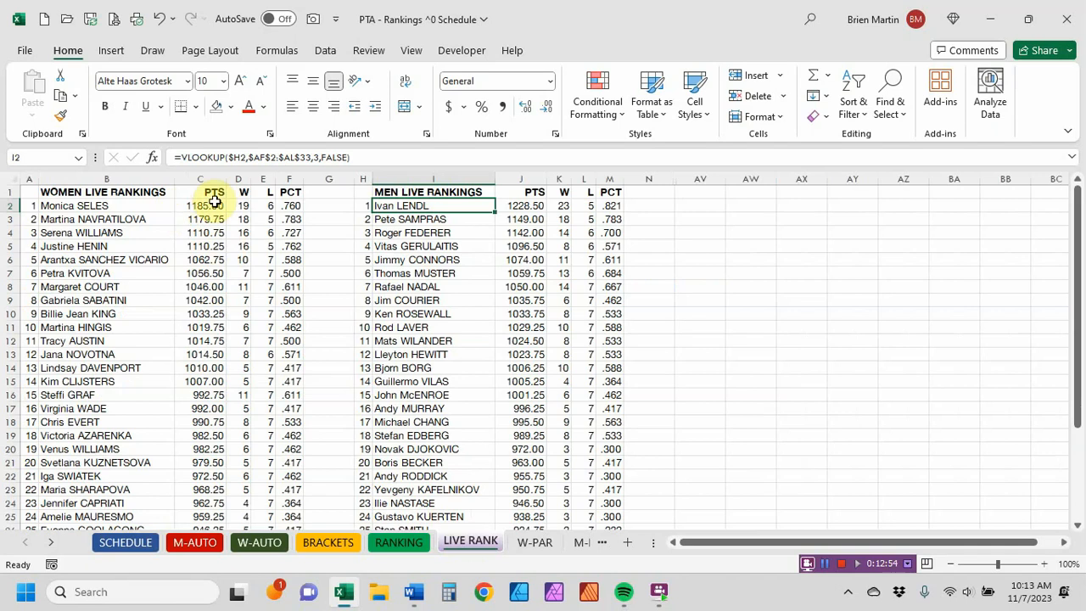
pyautogui.click(126, 542)
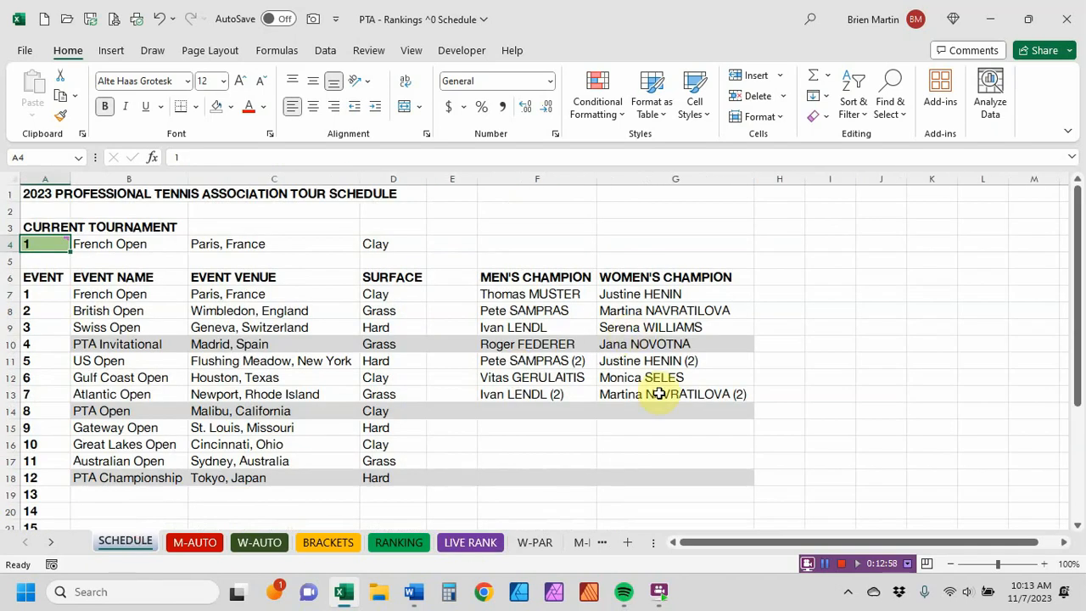
pyautogui.click(477, 549)
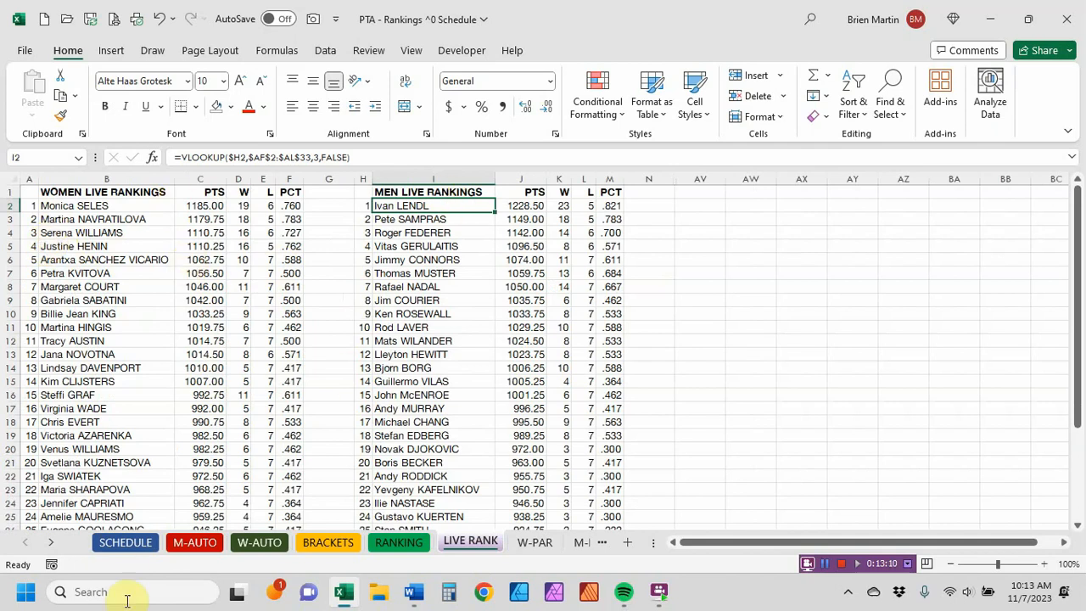
pyautogui.click(125, 542)
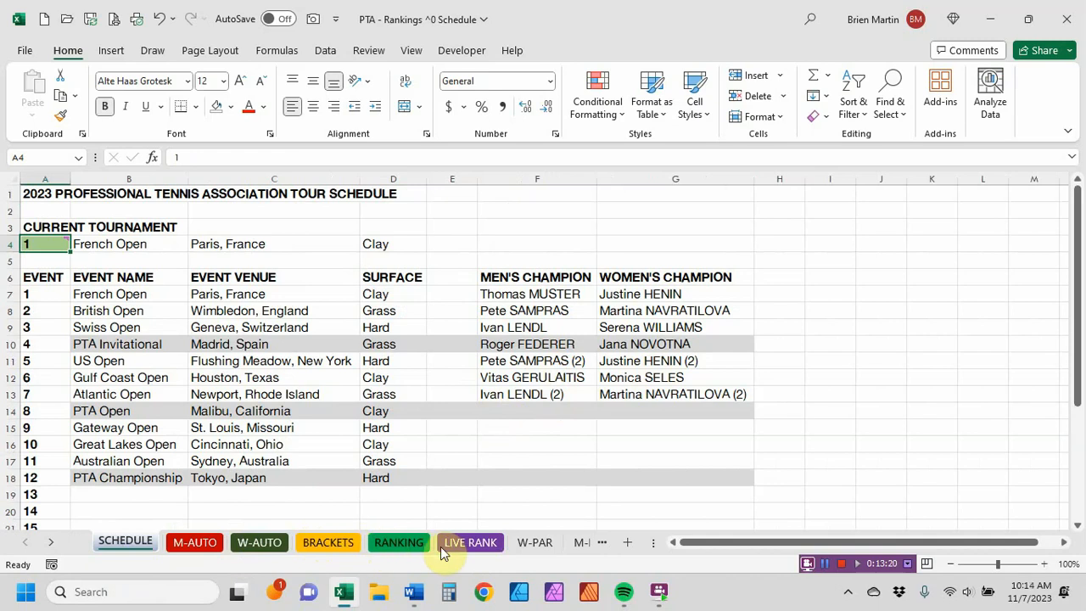
pyautogui.click(519, 541)
pyautogui.click(471, 542)
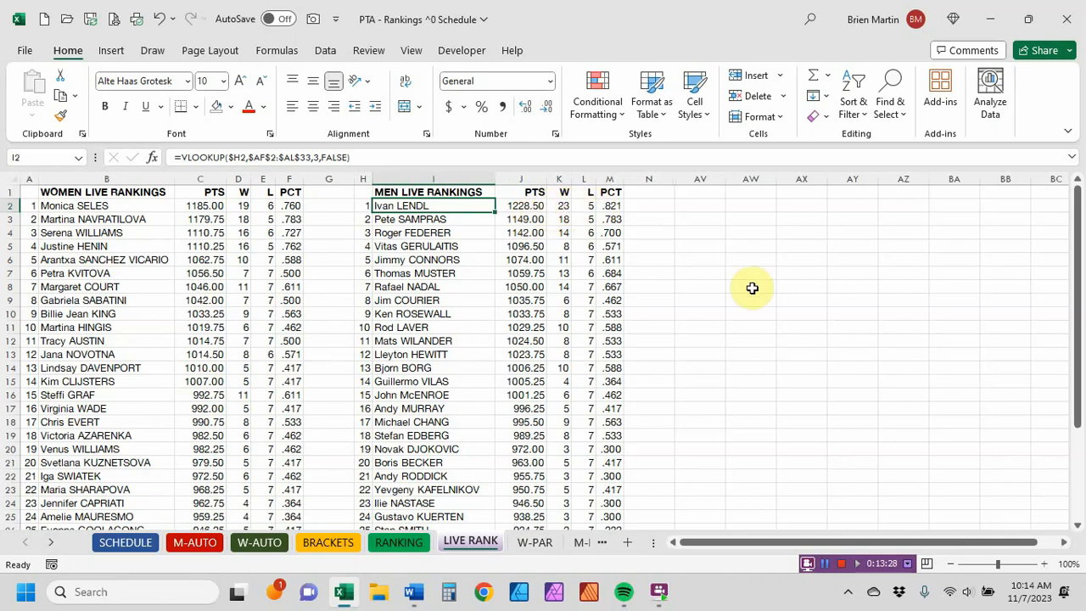
# - Examine the men's and women's flights and top-five lists on the BRACKETS sheet, and revisit SCHEDULE and LIVE RANK
pyautogui.click(332, 542)
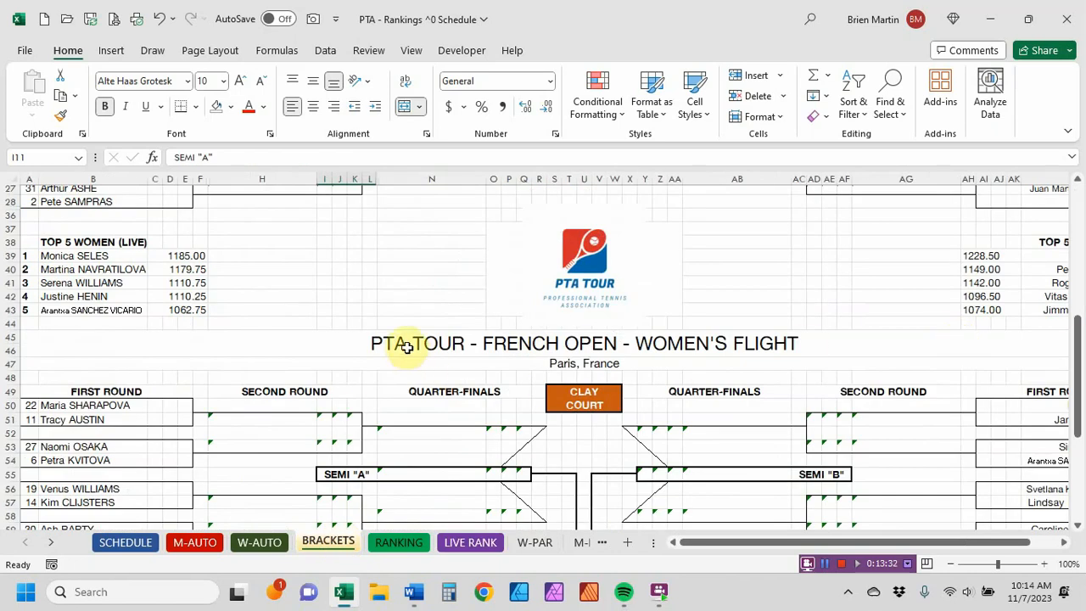
pyautogui.scroll(5, 409, 348)
pyautogui.scroll(-5, 407, 346)
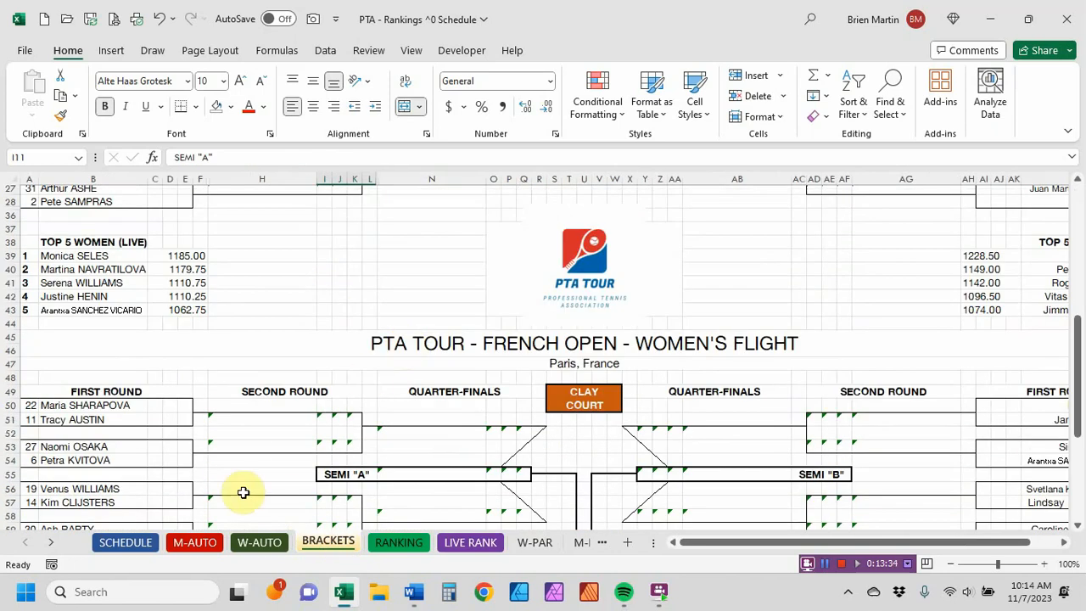
pyautogui.click(146, 541)
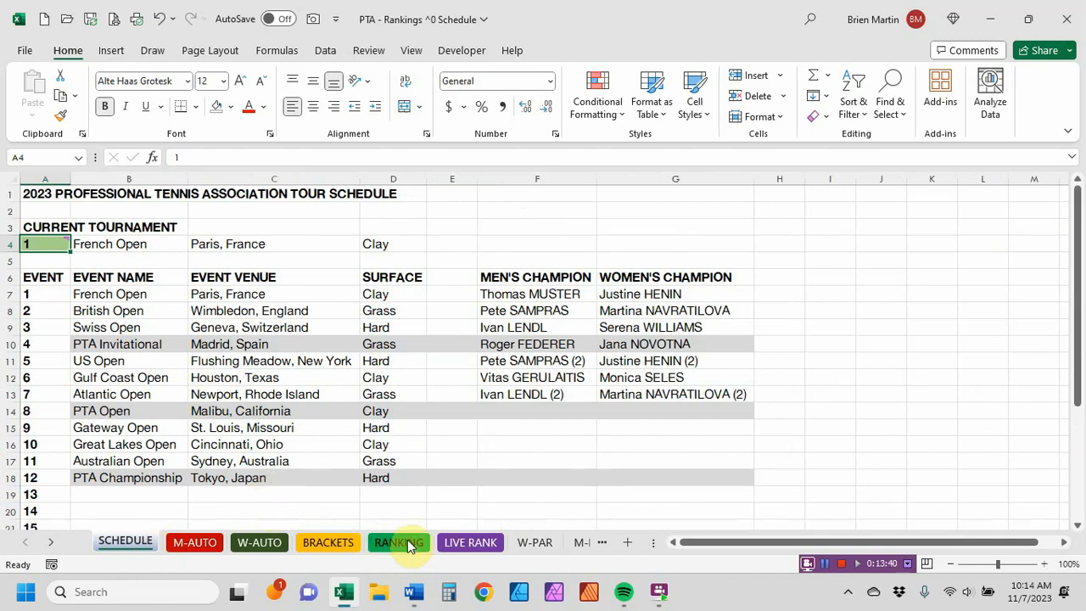
pyautogui.click(453, 542)
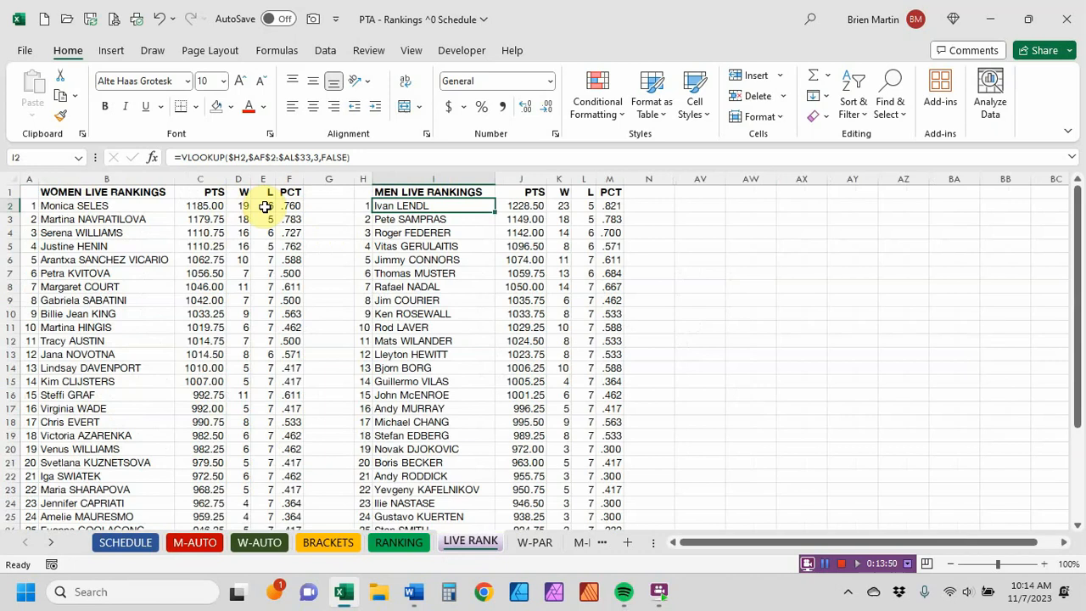
# - Set the current tournament number in A4 of the SCHEDULE sheet to 8 and check the tournament heading on BRACKETS
pyautogui.click(140, 542)
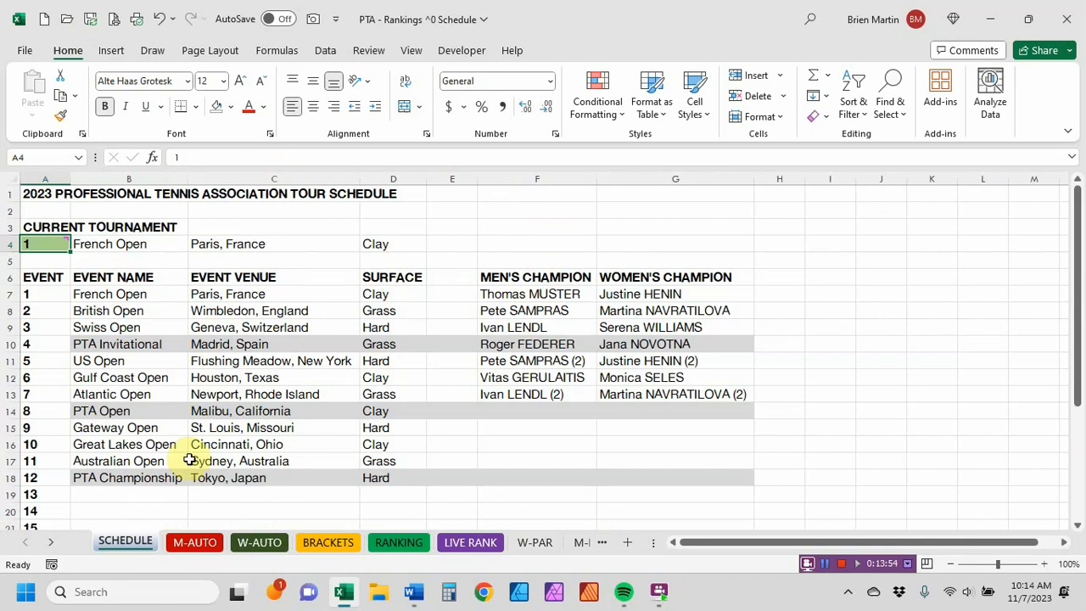
pyautogui.write('8')
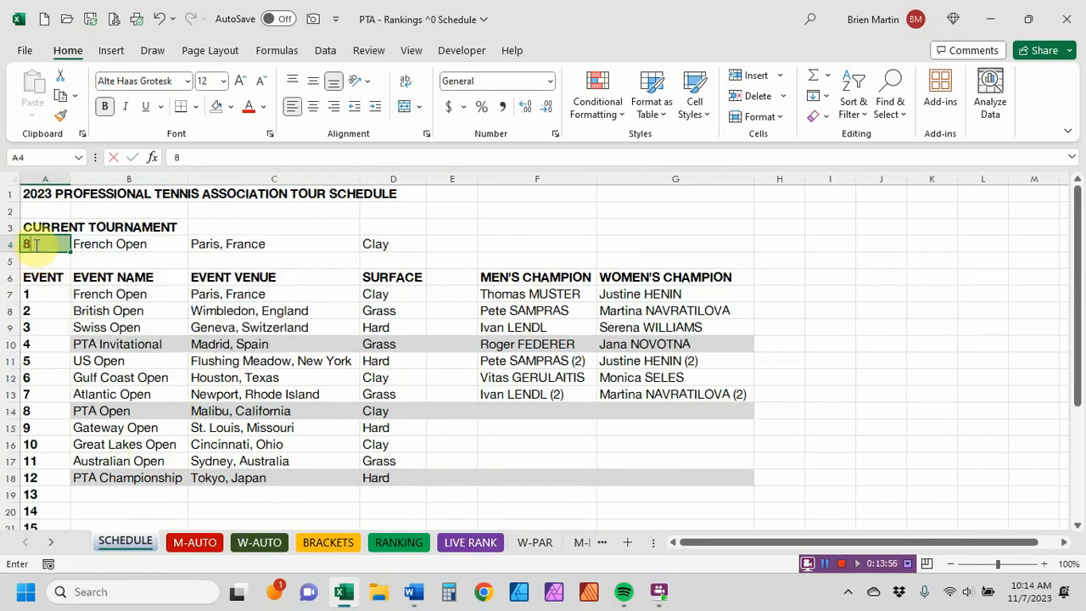
pyautogui.press('Return')
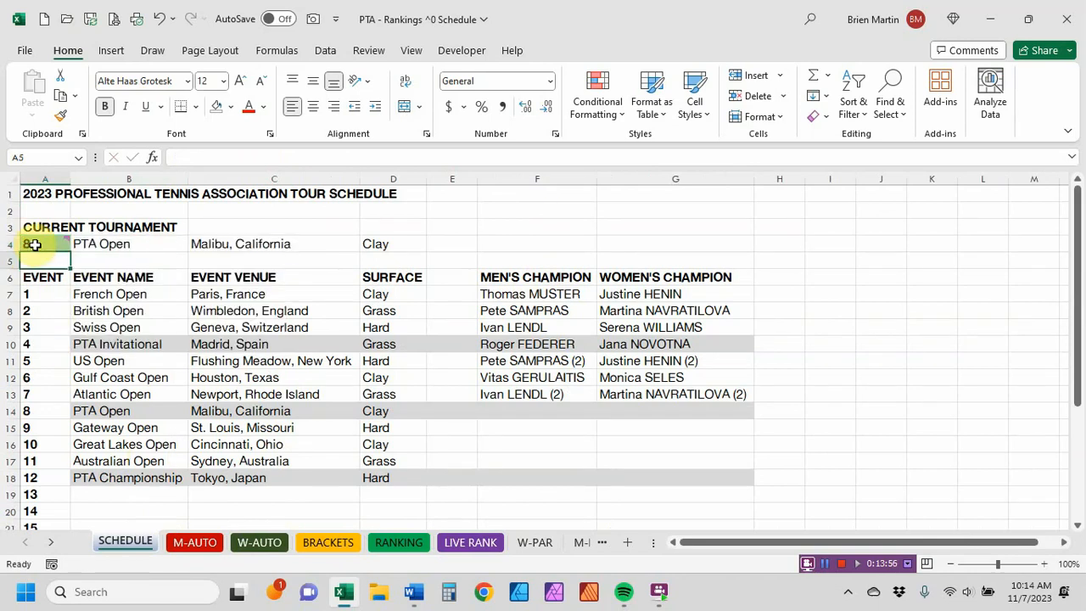
pyautogui.click(339, 543)
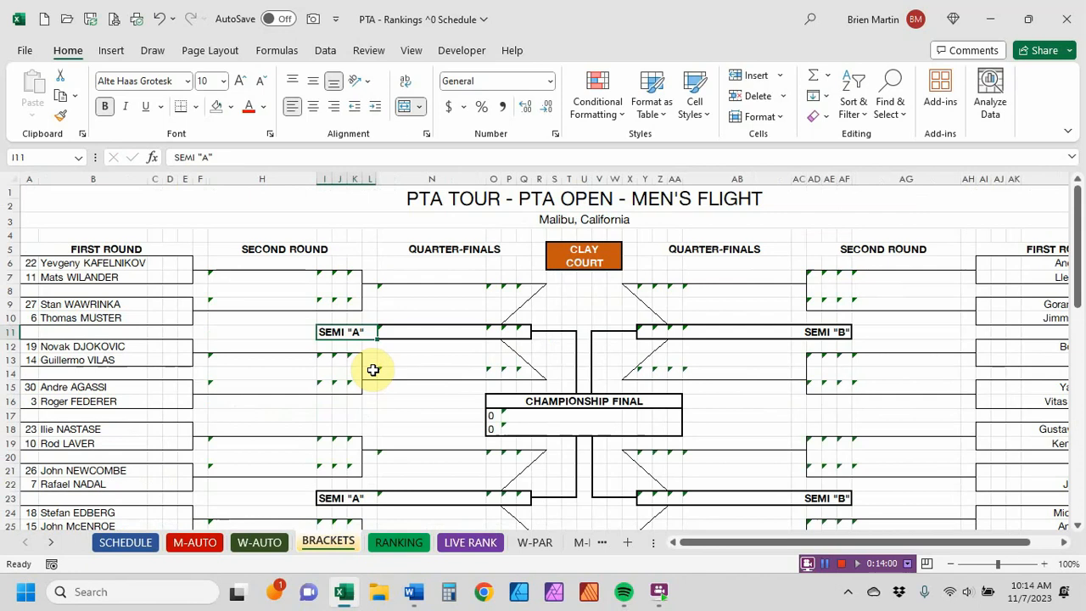
# - Return to the SCHEDULE sheet and save the workbook
pyautogui.click(125, 542)
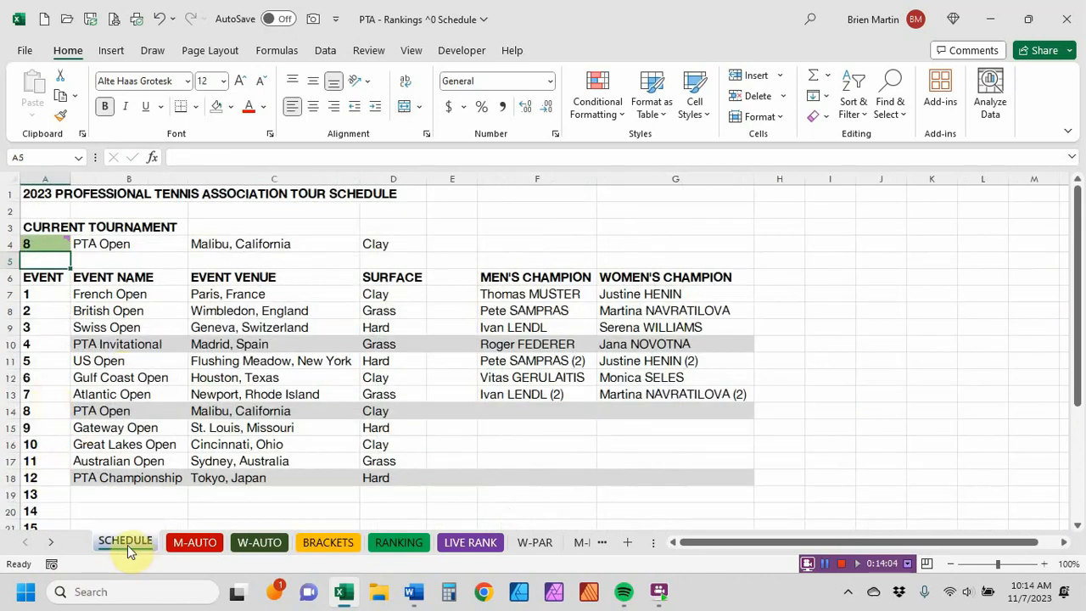
pyautogui.click(90, 27)
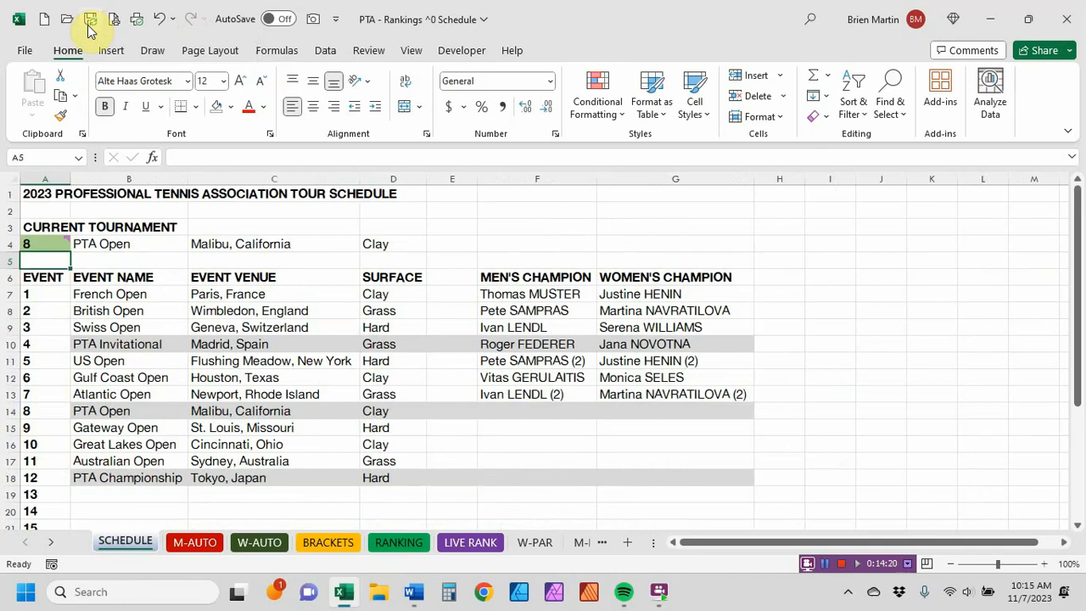
pyautogui.click(90, 22)
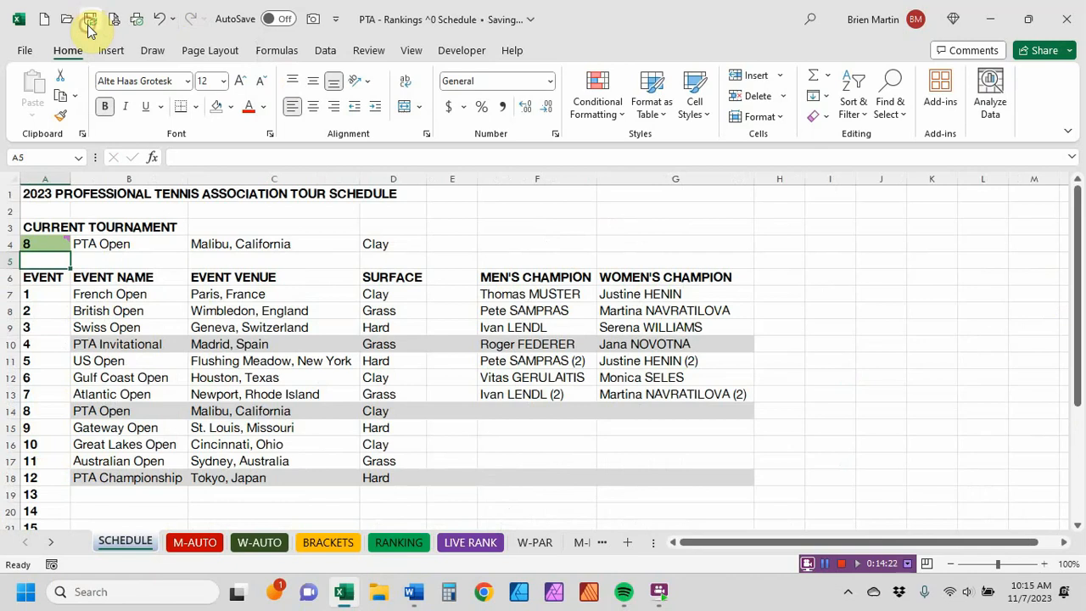